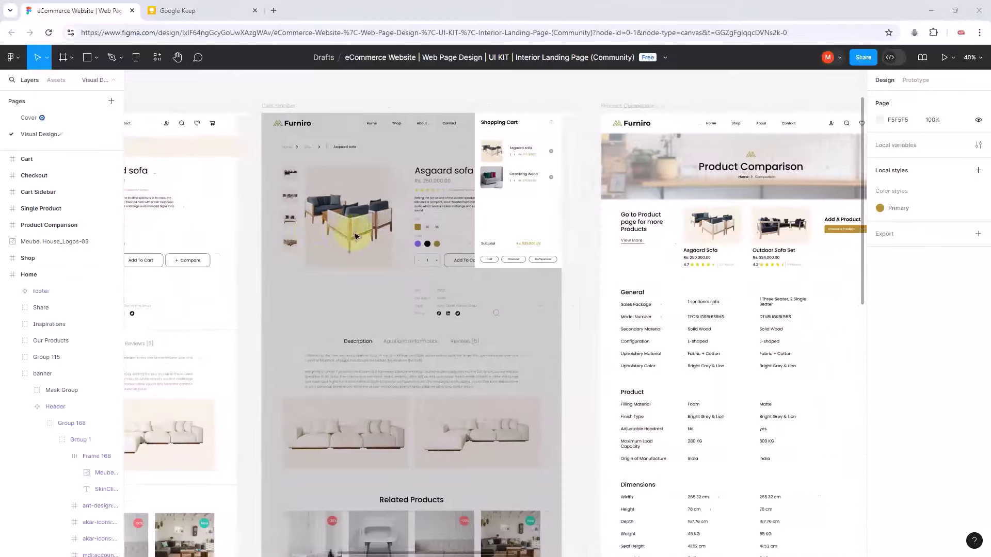
# Step: Look over the Cart, Checkout and Contact page designs on the canvas
pyautogui.hscroll(10, 355, 237)
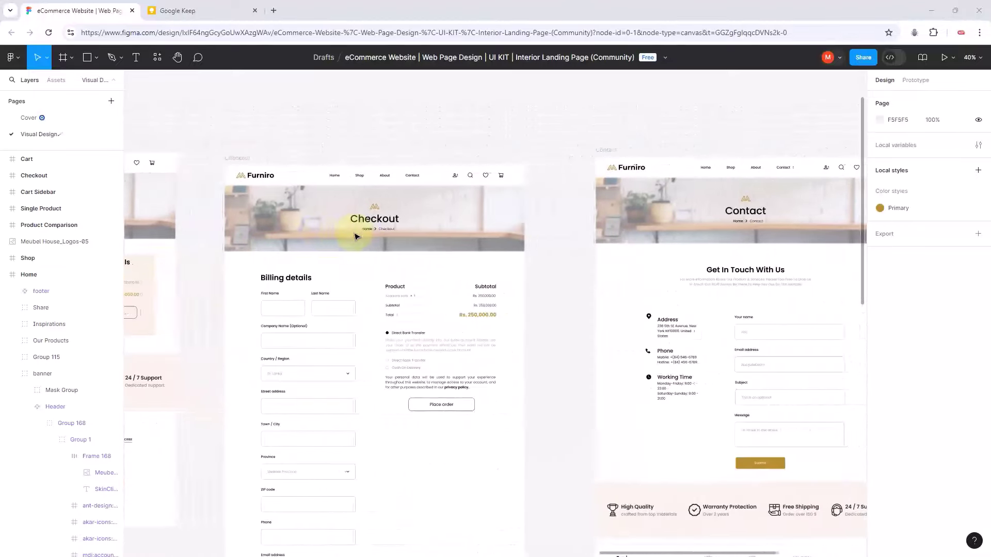
pyautogui.scroll(-5, 355, 237)
pyautogui.hscroll(-10, 355, 237)
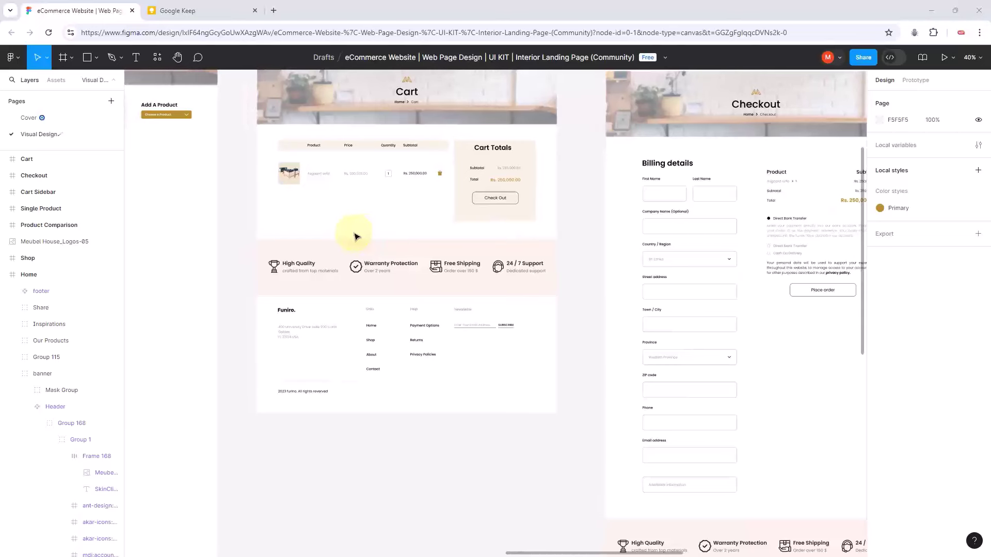
pyautogui.hscroll(5, 355, 237)
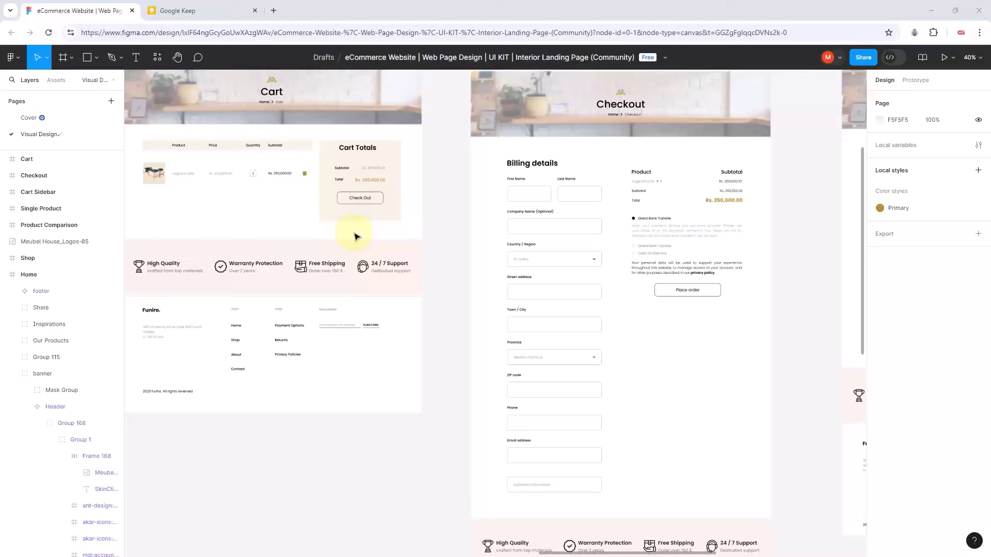
pyautogui.hscroll(4, 355, 237)
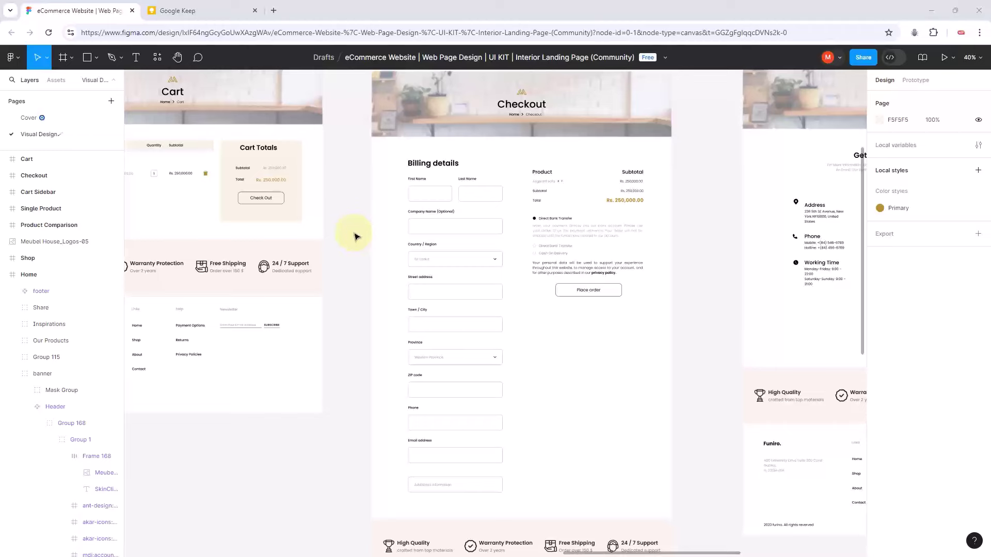
pyautogui.hscroll(5, 355, 237)
pyautogui.scroll(-3, 354, 227)
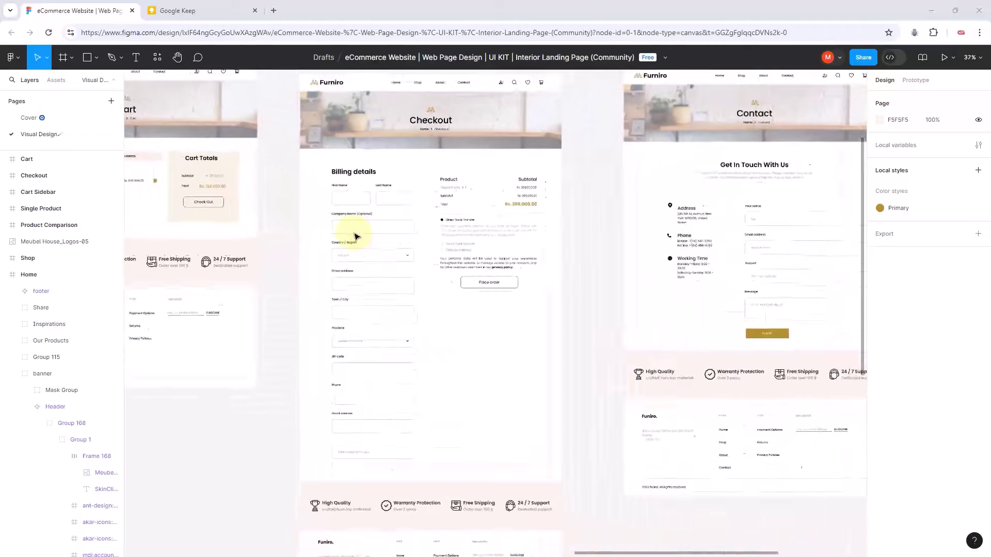
pyautogui.scroll(1, 435, 313)
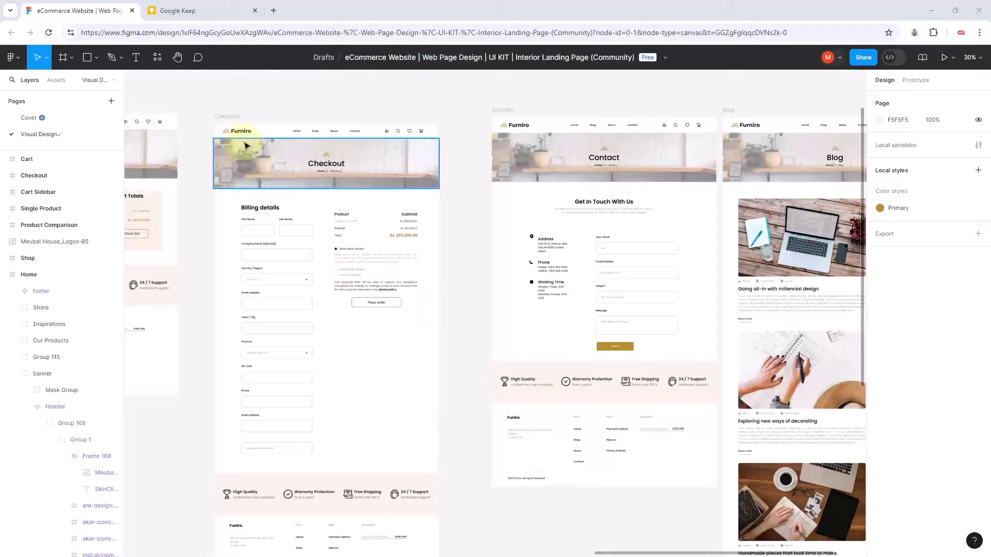
# Step: Examine the Checkout page's billing details form, order summary and payment options up close
pyautogui.click(232, 120)
pyautogui.click(339, 287)
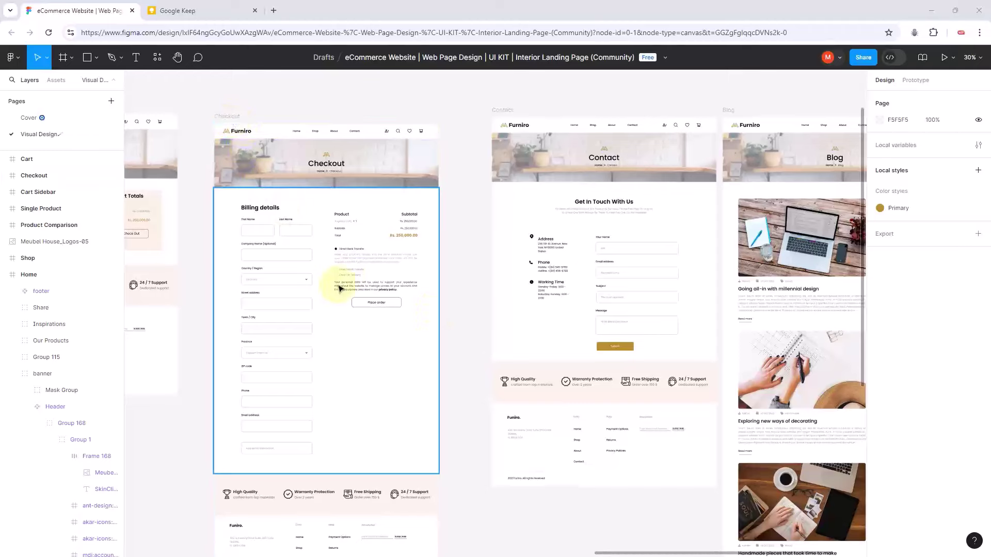
pyautogui.scroll(5, 375, 267)
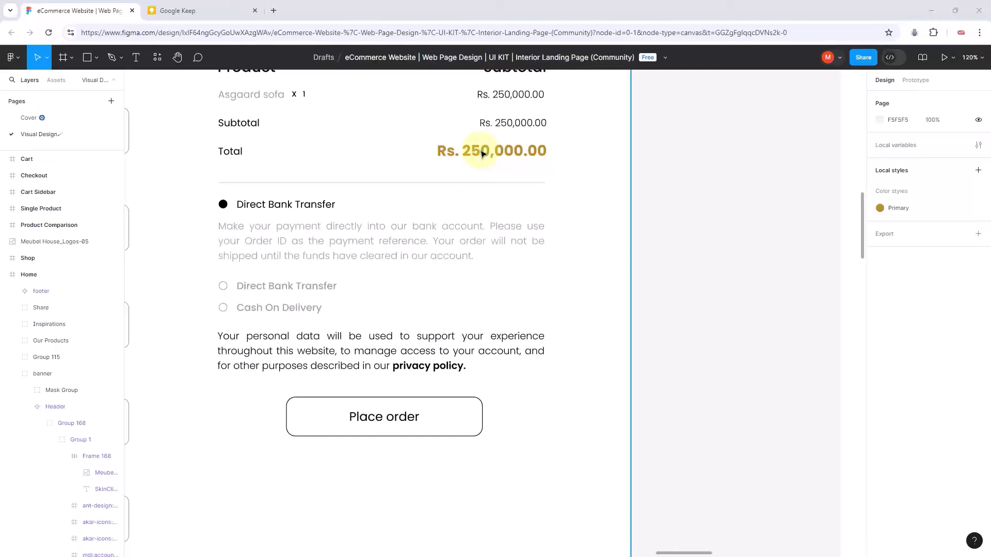
pyautogui.scroll(-3, 480, 210)
pyautogui.keyDown('ctrl'); pyautogui.scroll(-5, 478, 210); pyautogui.keyUp('ctrl')
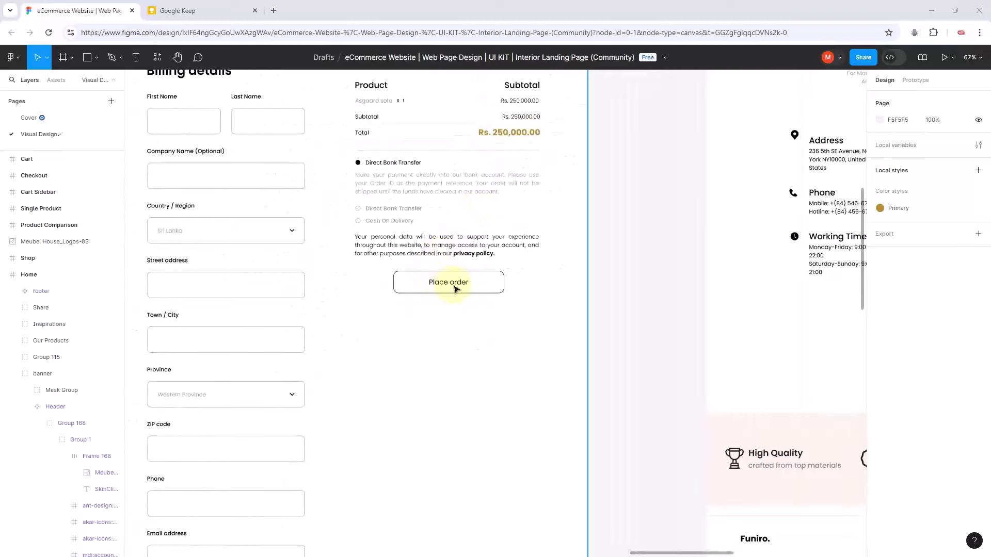
pyautogui.keyDown('ctrl'); pyautogui.scroll(-3, 458, 287); pyautogui.keyUp('ctrl')
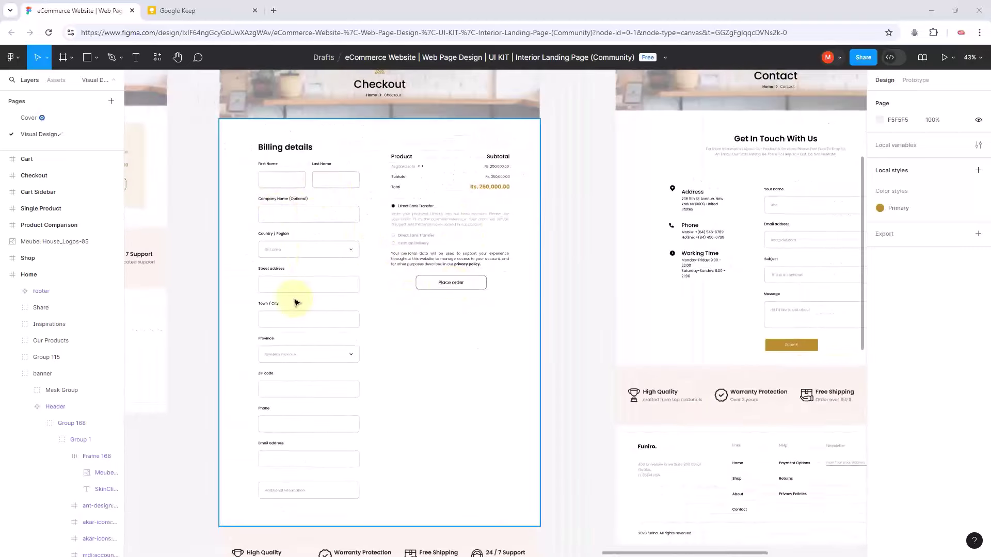
pyautogui.scroll(3, 297, 302)
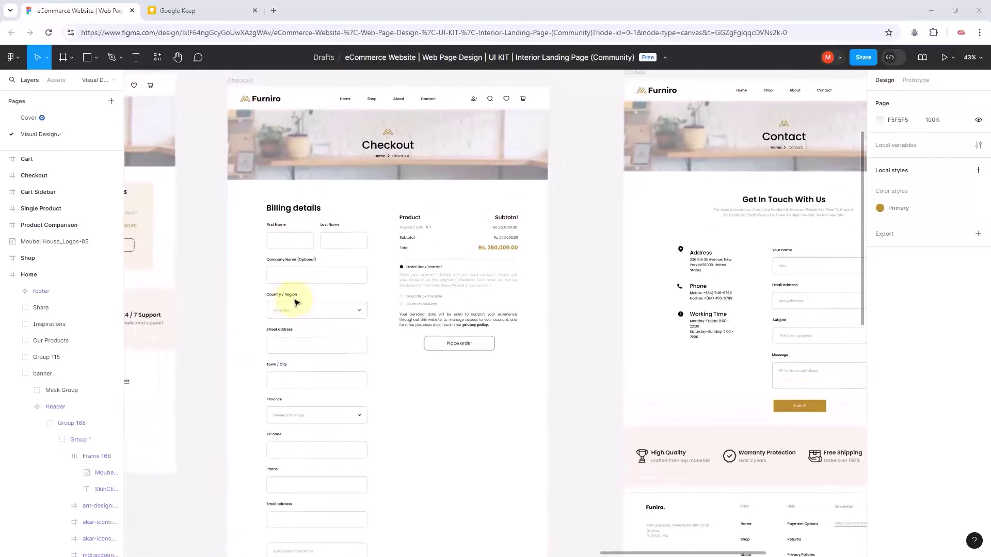
pyautogui.keyDown('ctrl'); pyautogui.scroll(-3, 289, 299); pyautogui.keyUp('ctrl')
pyautogui.keyDown('ctrl'); pyautogui.scroll(-2, 350, 337); pyautogui.keyUp('ctrl')
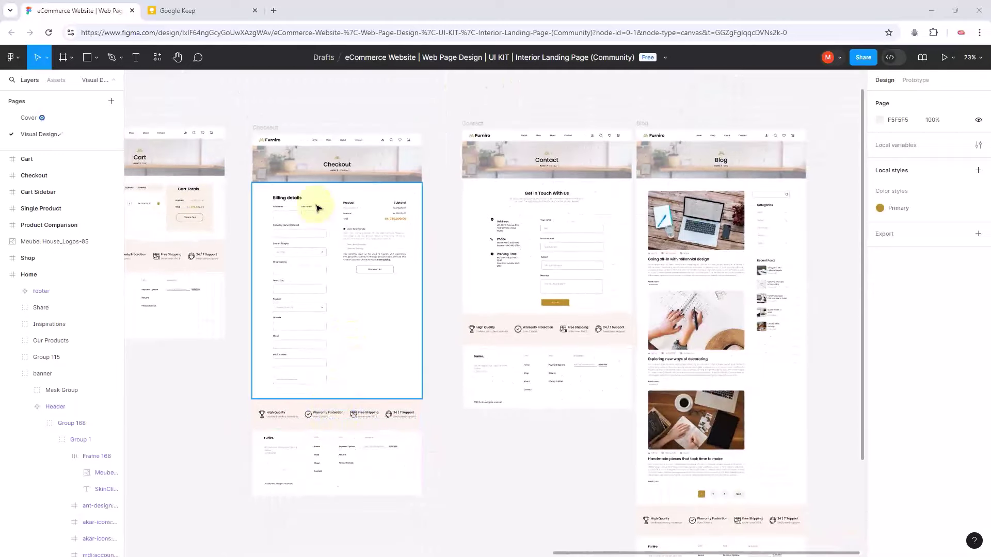
# Step: Duplicate the Checkout frame and move the copy to the empty canvas area beyond the Blog frame
pyautogui.click(271, 129)
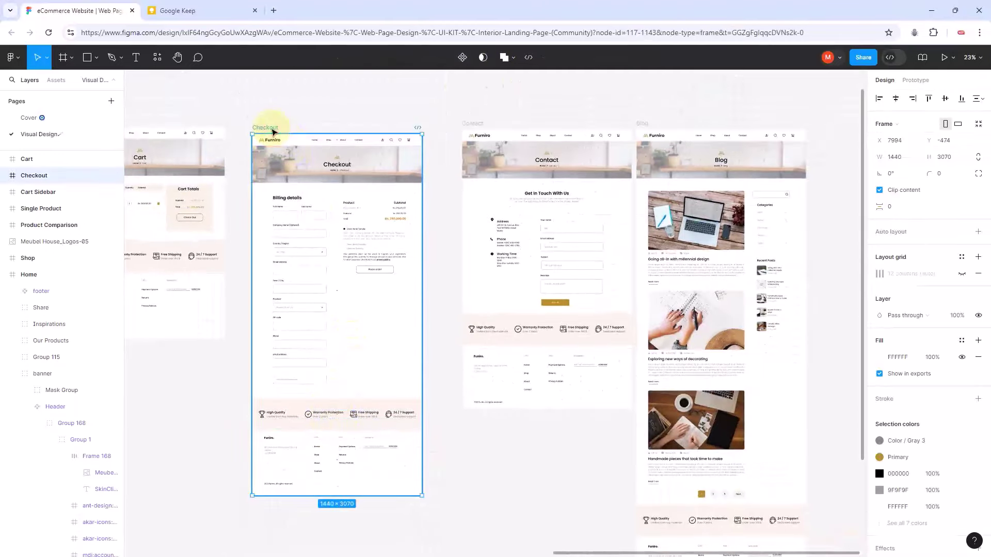
pyautogui.hotkey('ctrl', 'd')
pyautogui.hscroll(2, 454, 230)
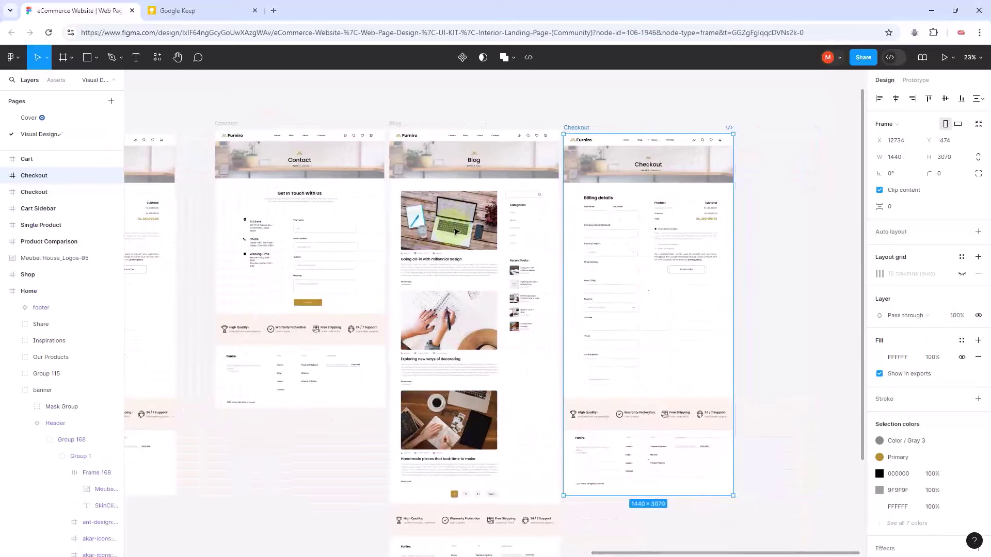
pyautogui.hscroll(-2, 348, 210)
pyautogui.hscroll(4, 279, 194)
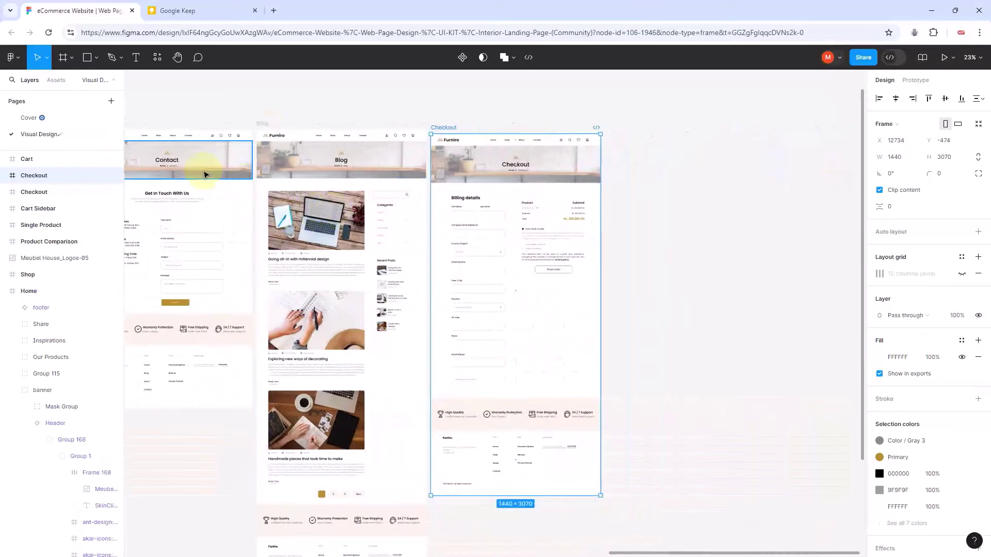
pyautogui.moveTo(444, 129); pyautogui.dragTo(566, 126)
pyautogui.hscroll(4, 600, 161)
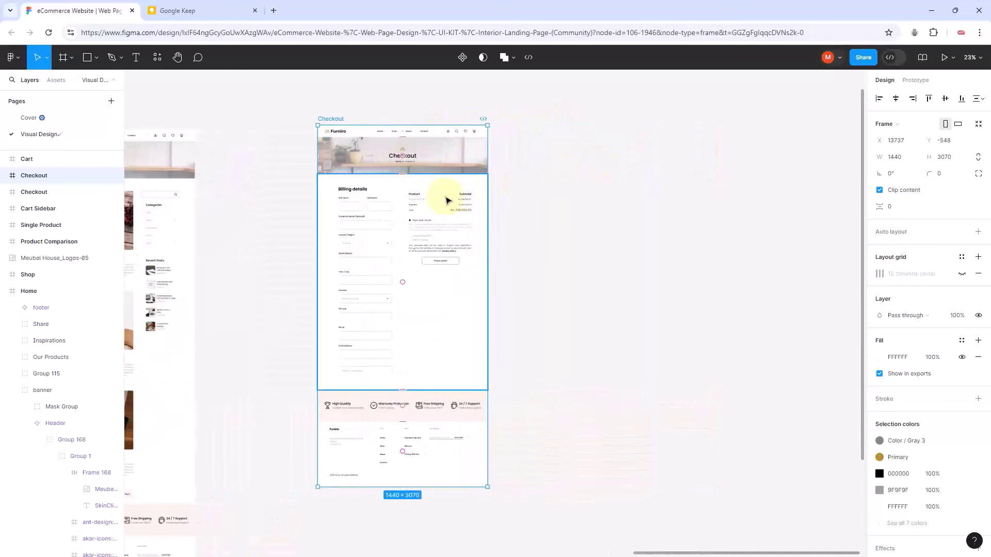
pyautogui.click(547, 253)
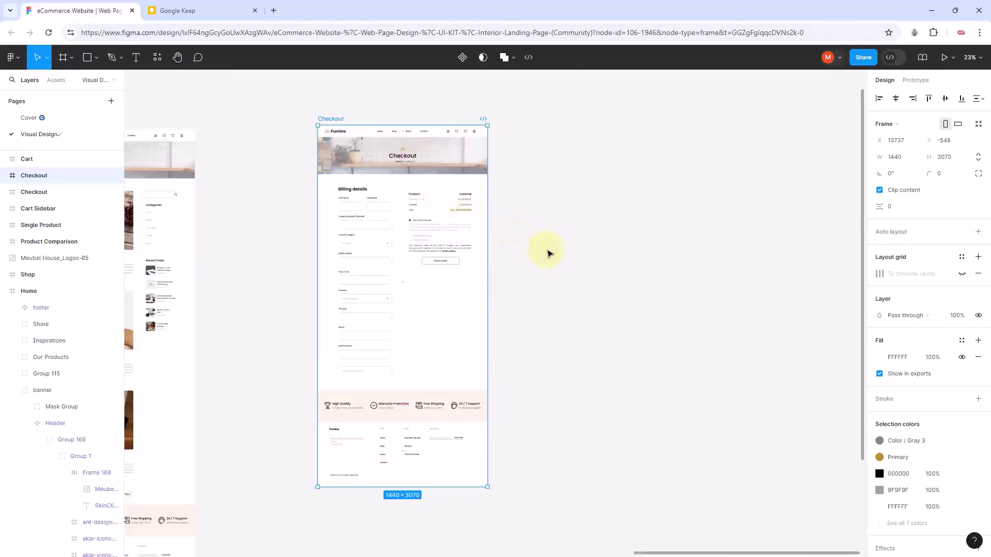
# Step: Examine the Cart page's product list and Cart Totals box alongside the original Checkout page
pyautogui.hscroll(-7, 365, 277)
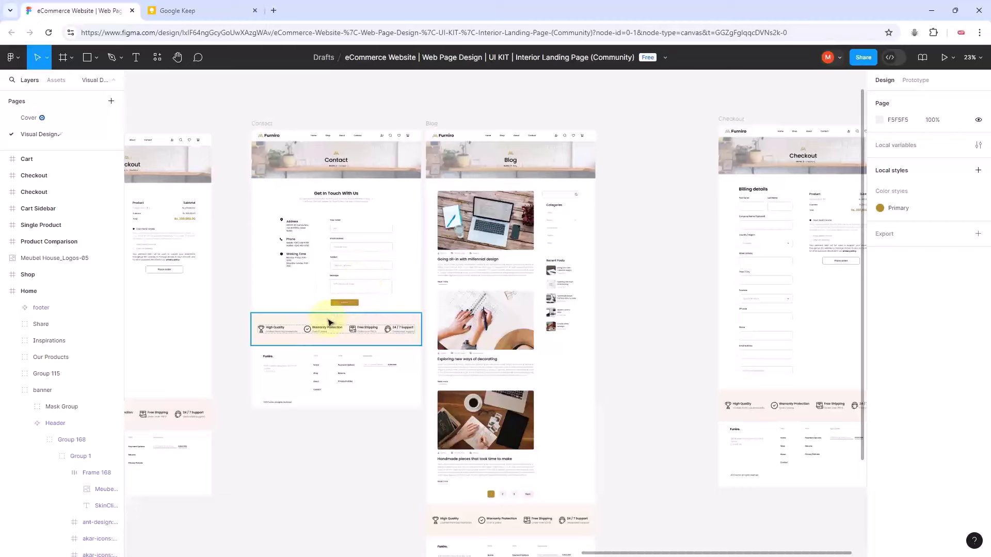
pyautogui.hscroll(-2, 331, 322)
pyautogui.hscroll(-3, 329, 323)
pyautogui.scroll(-3, 329, 322)
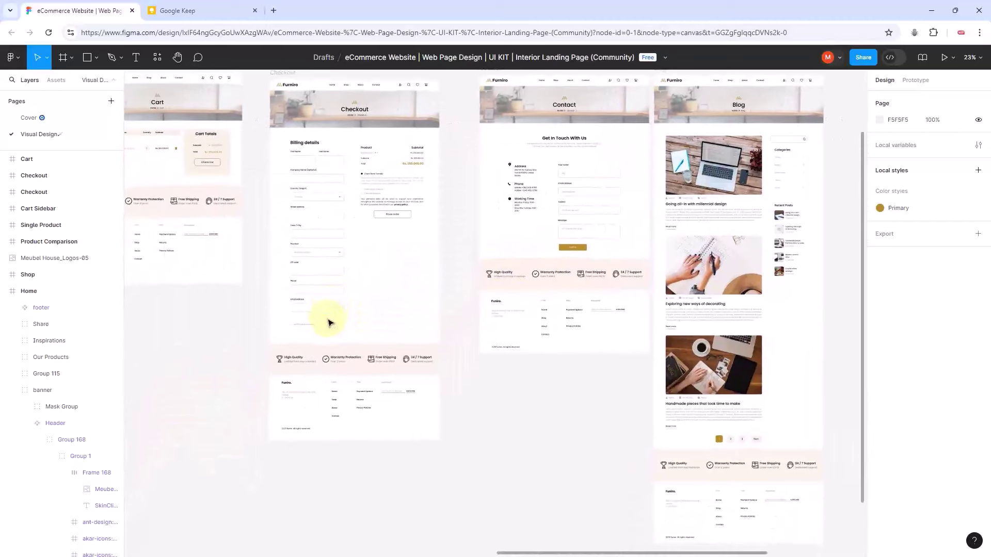
pyautogui.scroll(3, 328, 322)
pyautogui.hscroll(-1, 328, 322)
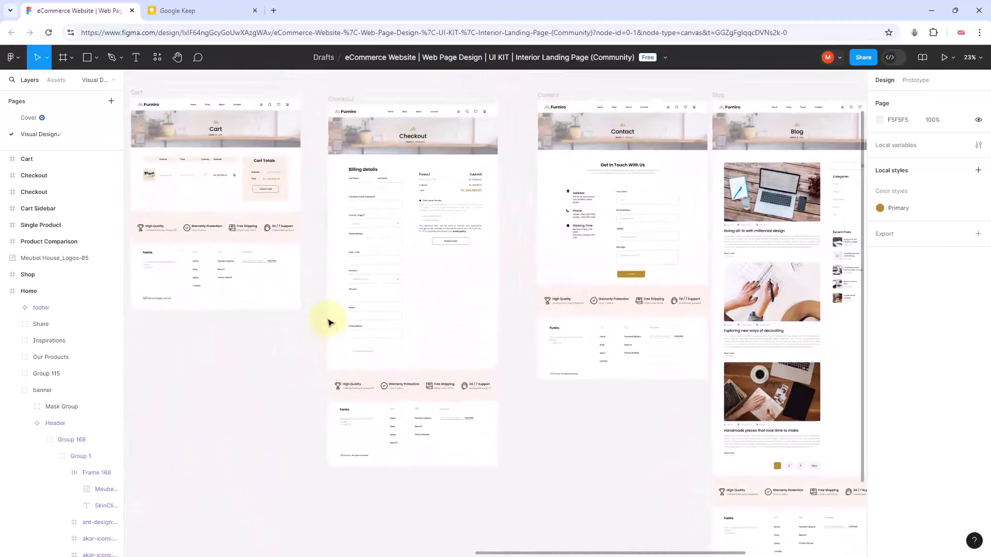
pyautogui.scroll(5, 261, 204)
pyautogui.scroll(1, 261, 199)
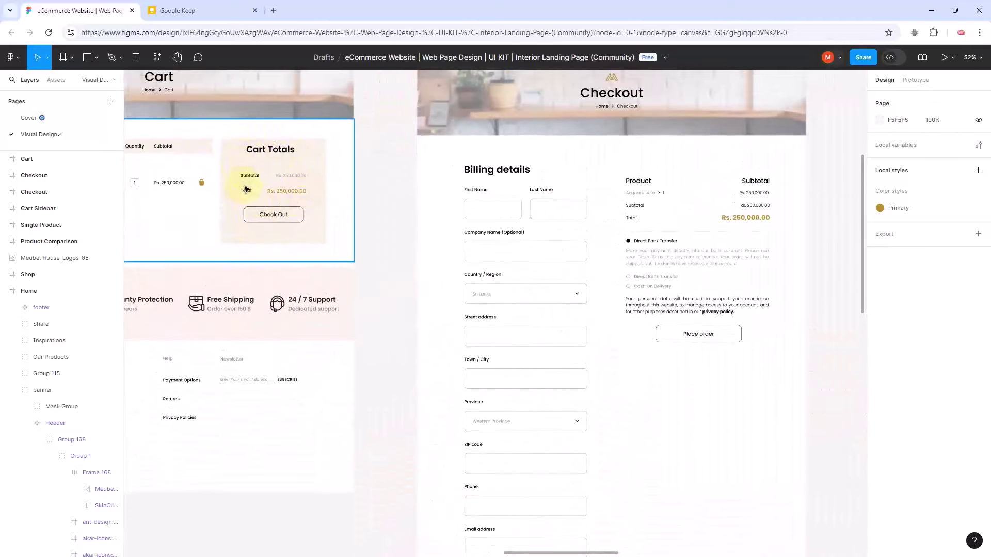
pyautogui.scroll(5, 254, 213)
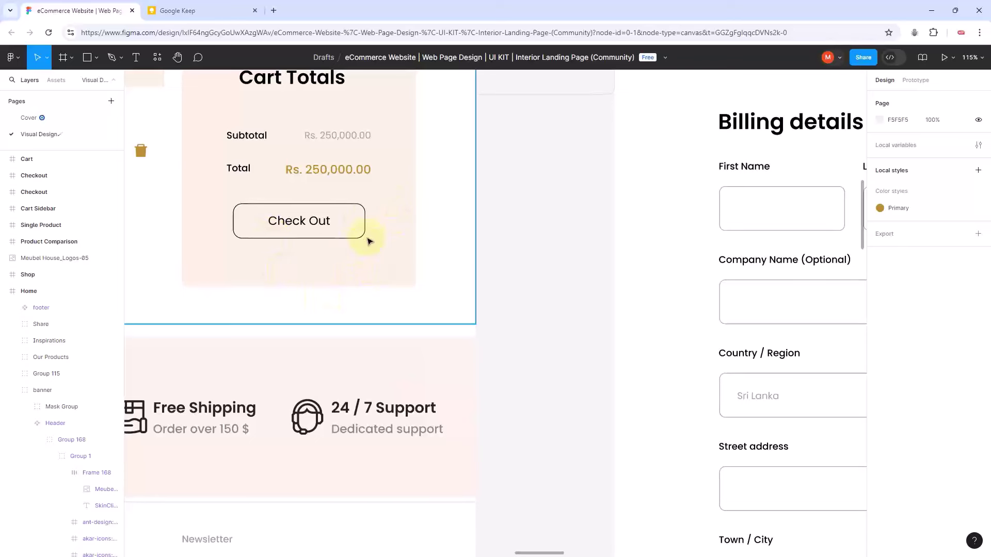
pyautogui.scroll(2, 339, 246)
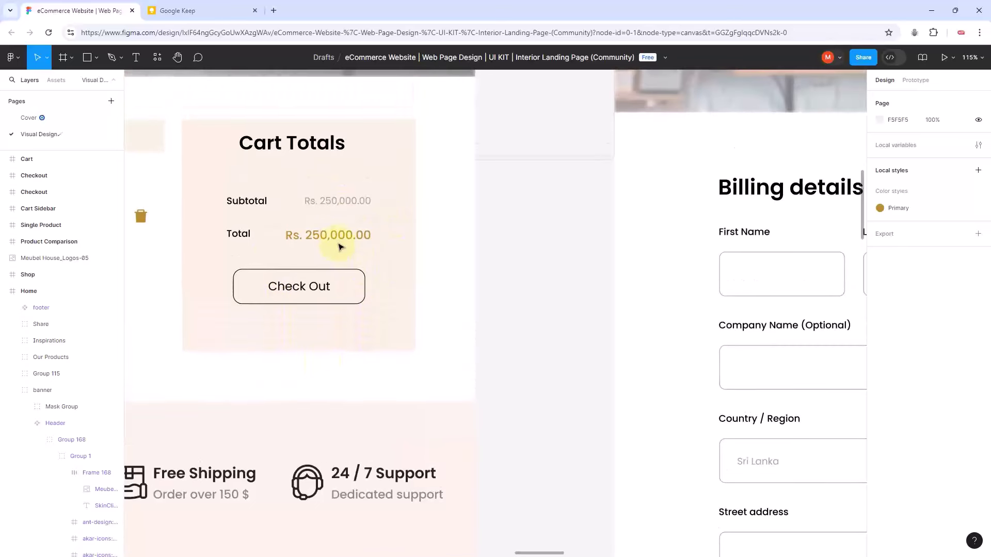
pyautogui.scroll(-5, 320, 257)
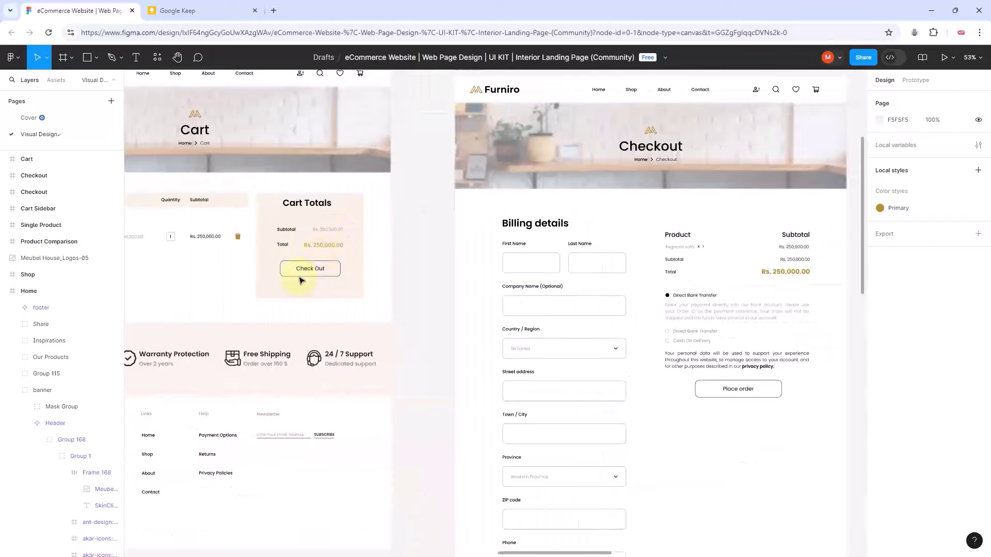
pyautogui.hscroll(-5, 307, 237)
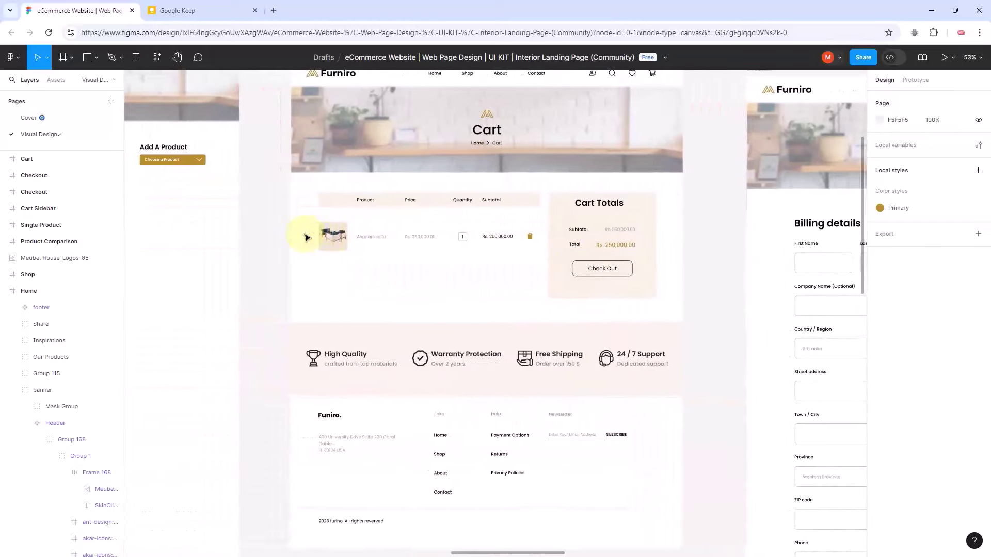
# Step: Duplicate the Cart page's Cart Totals group and place the copy in the duplicated Checkout frame, below the Place order button
pyautogui.hscroll(5, 307, 238)
pyautogui.click(345, 219)
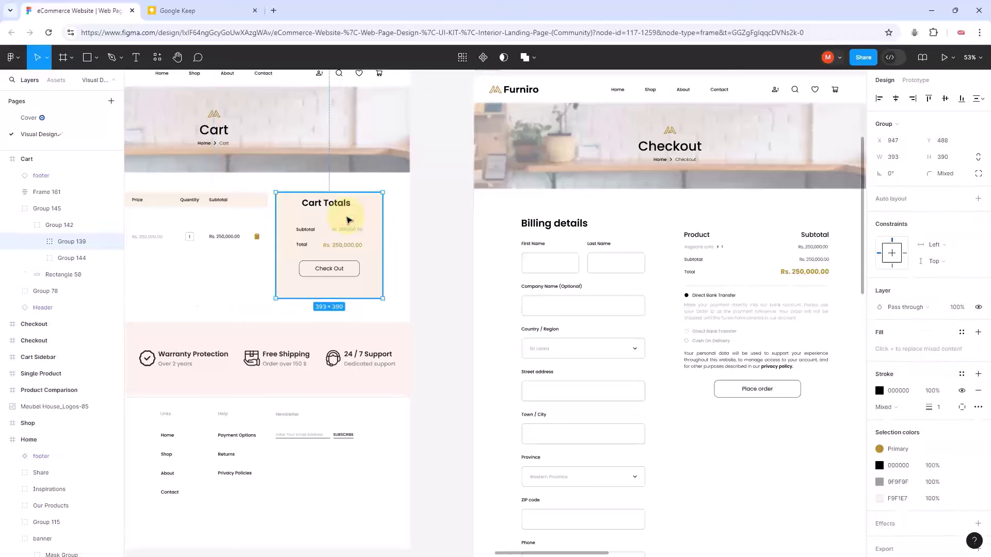
pyautogui.hotkey('ctrl', 'd')
pyautogui.scroll(-5, 364, 257)
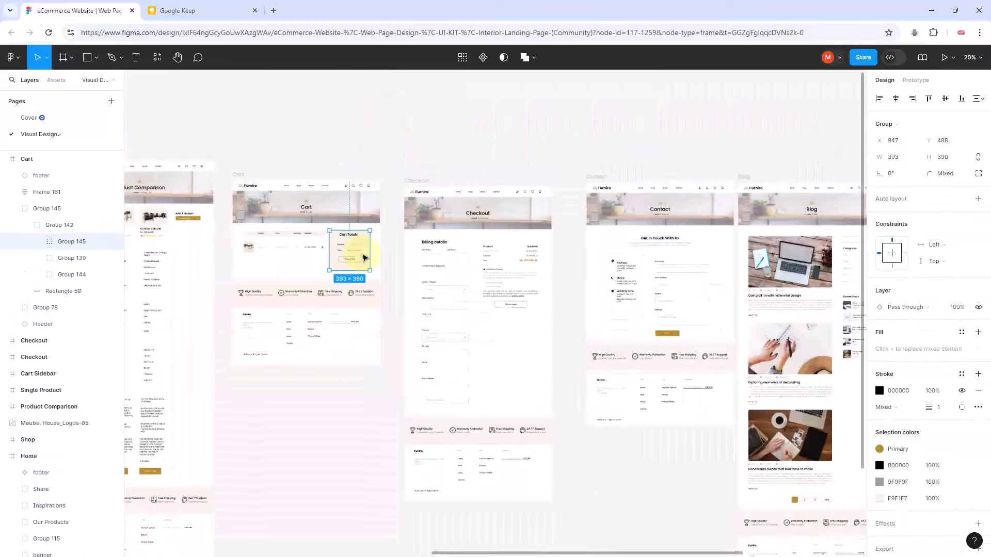
pyautogui.scroll(-2, 364, 257)
pyautogui.moveTo(364, 253); pyautogui.dragTo(772, 253)
pyautogui.hscroll(5, 773, 260)
pyautogui.hscroll(4, 773, 259)
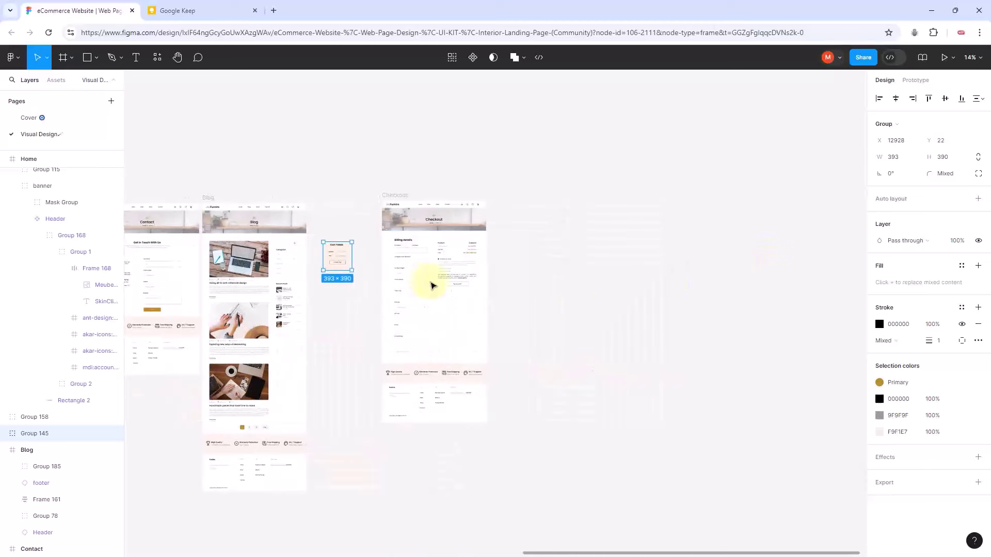
pyautogui.moveTo(337, 258); pyautogui.dragTo(460, 318)
pyautogui.scroll(5, 520, 354)
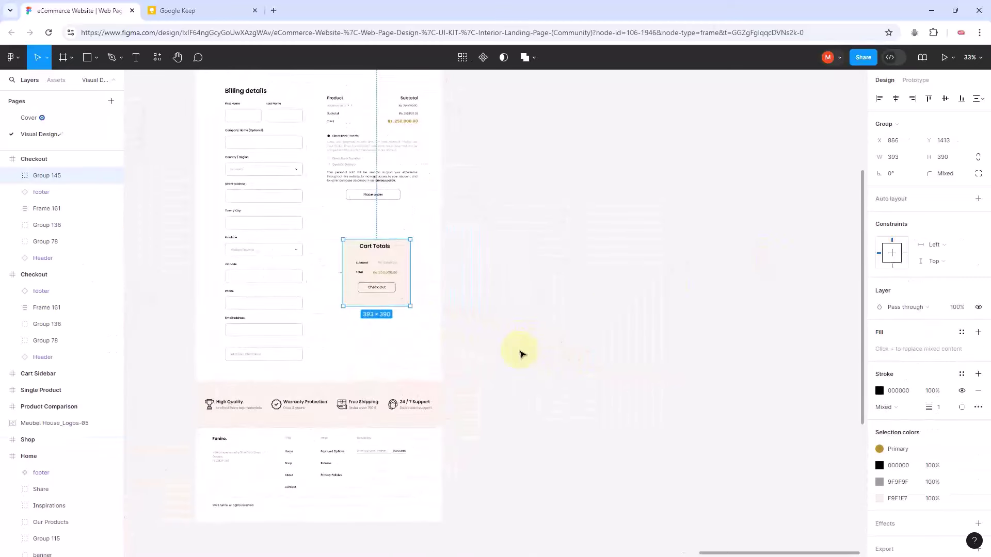
pyautogui.click(505, 320)
# Step: Review the duplicated Checkout page's header, billing form and added totals box, and return to the original Cart and Checkout pages
pyautogui.scroll(1, 505, 320)
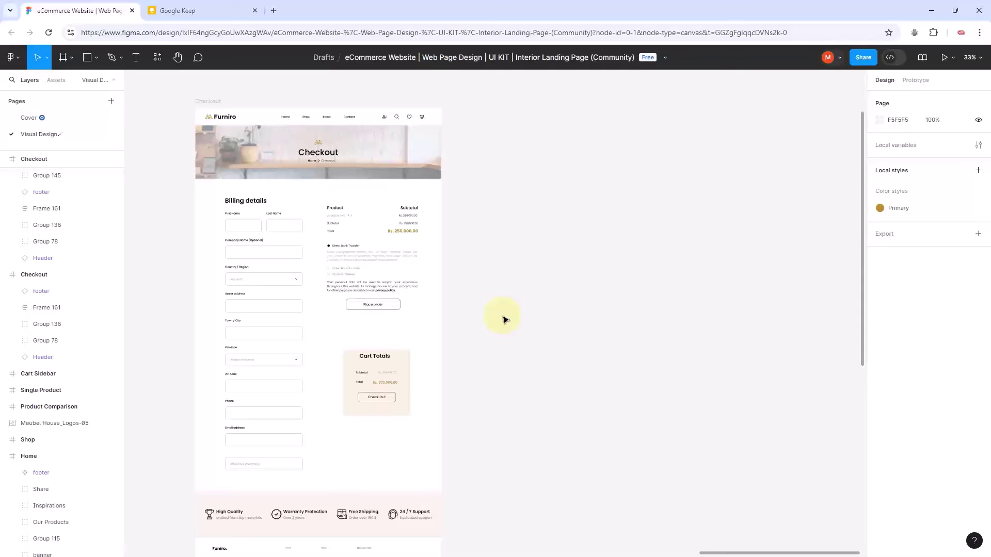
pyautogui.scroll(5, 402, 223)
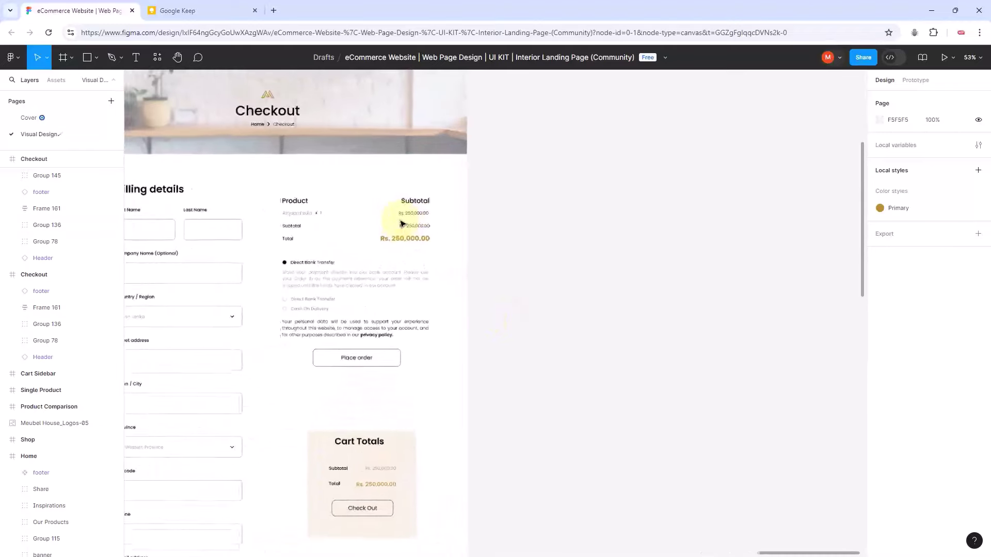
pyautogui.hscroll(-3, 401, 221)
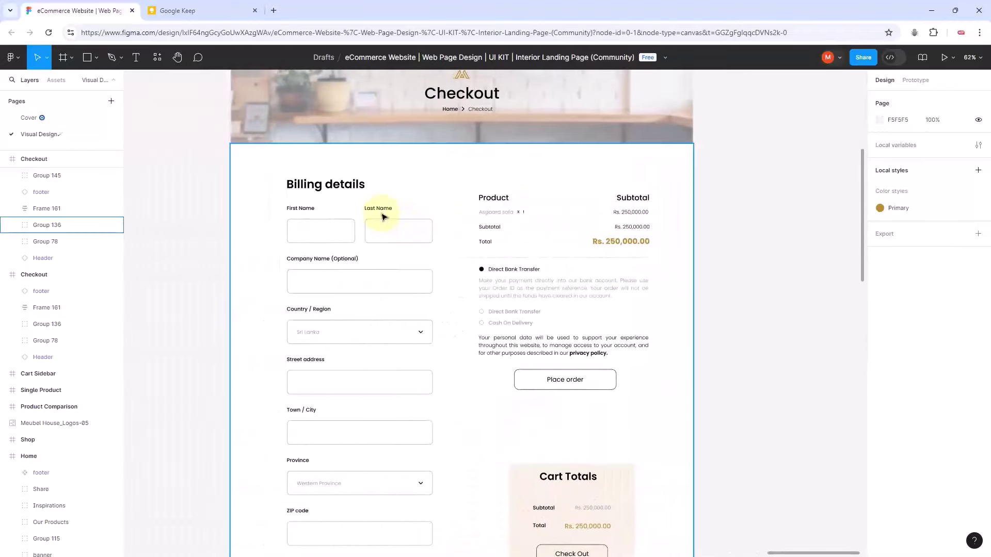
pyautogui.scroll(3, 381, 211)
pyautogui.scroll(5, 383, 216)
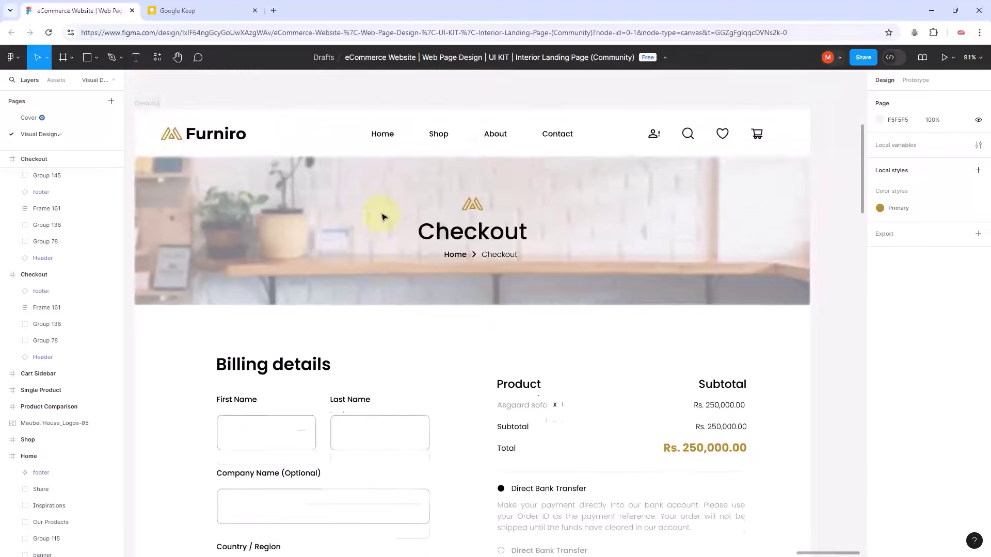
pyautogui.scroll(-5, 383, 217)
pyautogui.hscroll(-3, 383, 216)
pyautogui.scroll(-3, 382, 216)
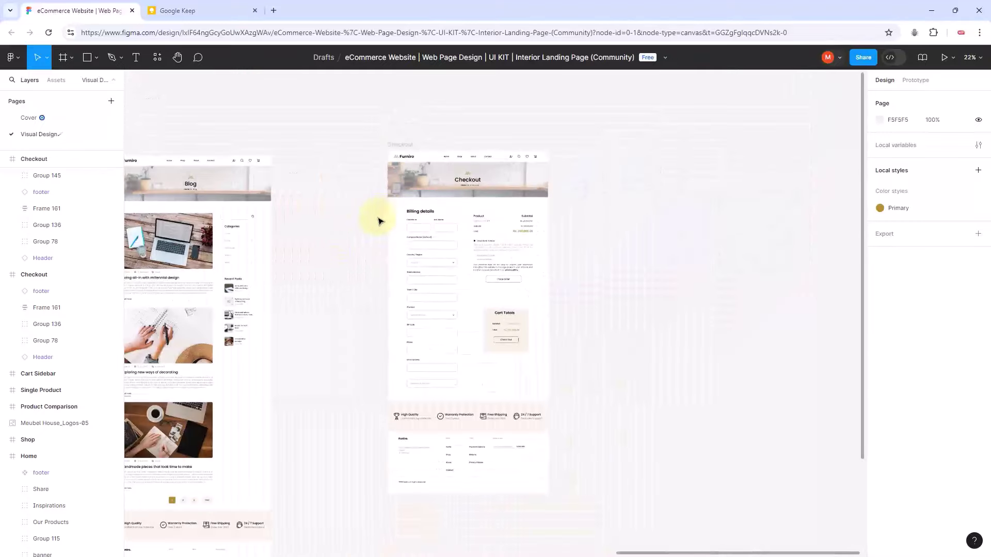
pyautogui.hscroll(-6, 321, 281)
pyautogui.hscroll(-10, 317, 280)
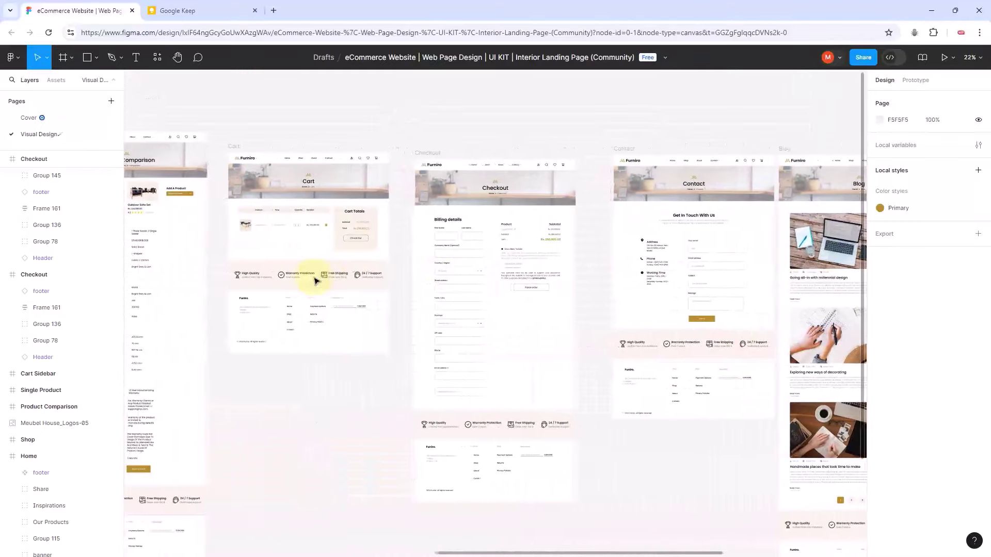
# Step: Add a text box about 1966 × 1763 beside the duplicated Checkout frame containing the colour variable list from wallDarkPri:"#0D0110" to TextDarkTert:"#565151"
pyautogui.hscroll(-10, 317, 280)
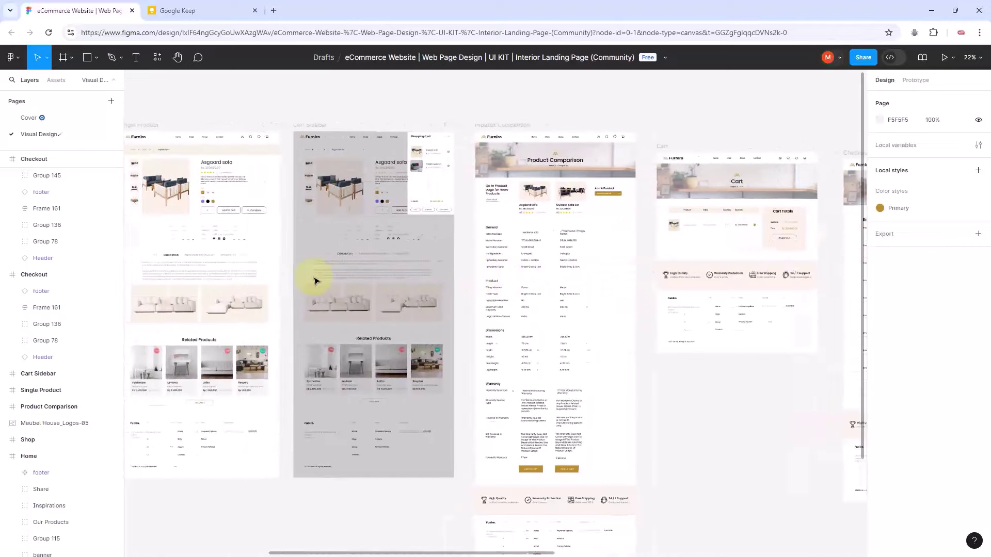
pyautogui.hscroll(-10, 316, 280)
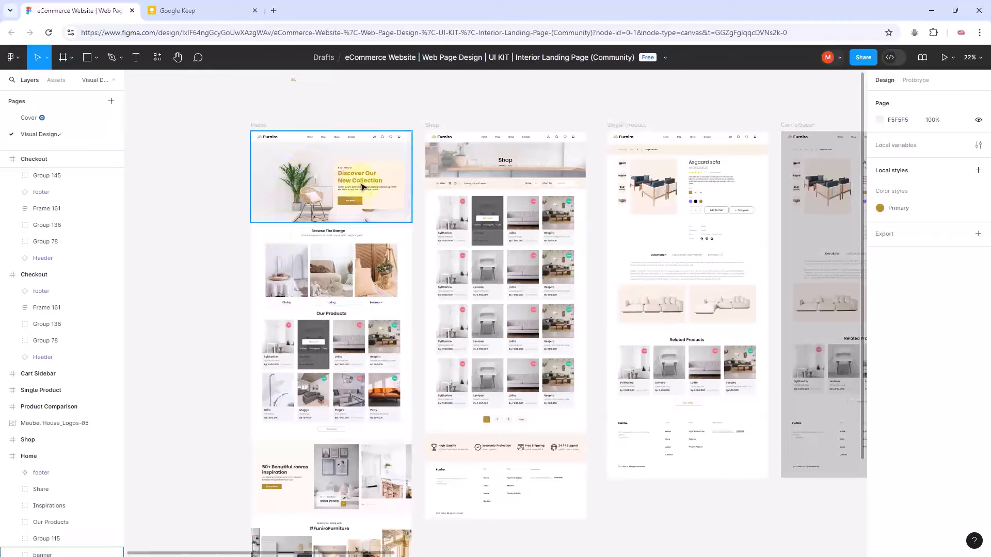
pyautogui.hscroll(10, 382, 248)
pyautogui.hscroll(15, 394, 254)
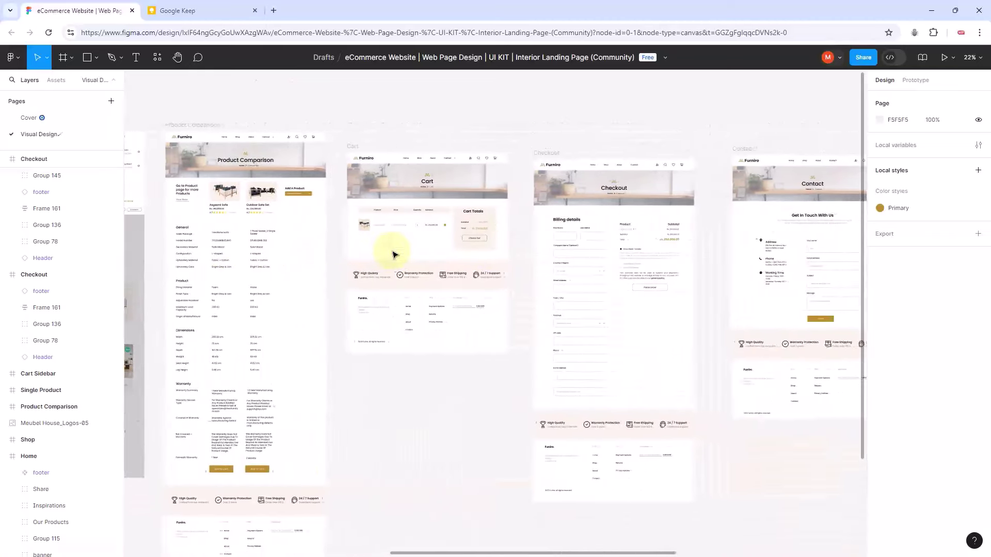
pyautogui.hscroll(15, 394, 254)
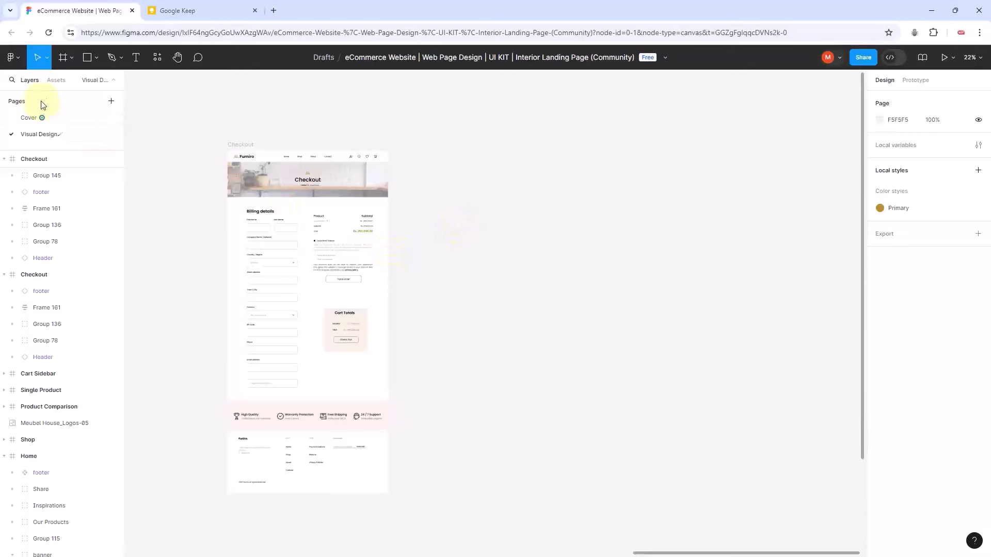
pyautogui.click(135, 58)
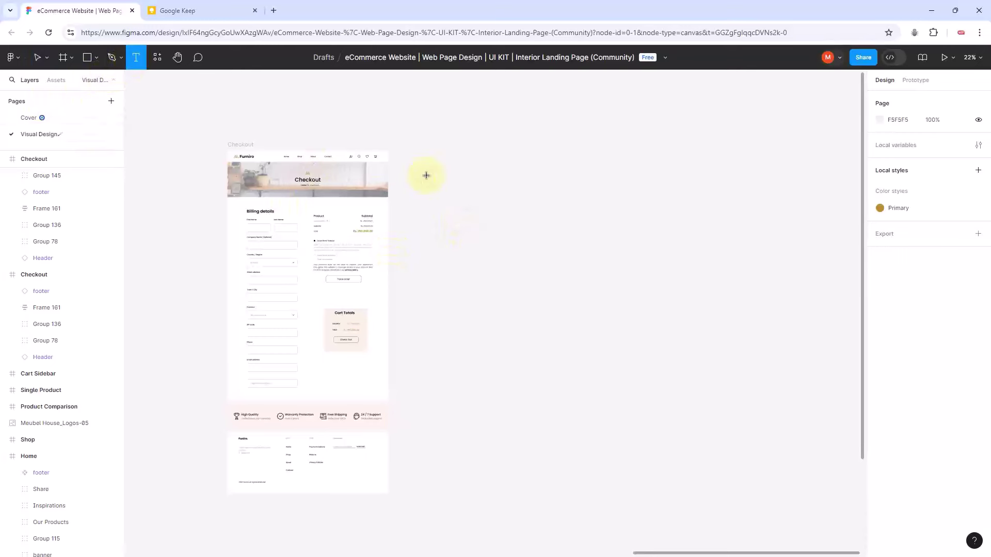
pyautogui.moveTo(416, 156); pyautogui.dragTo(636, 354)
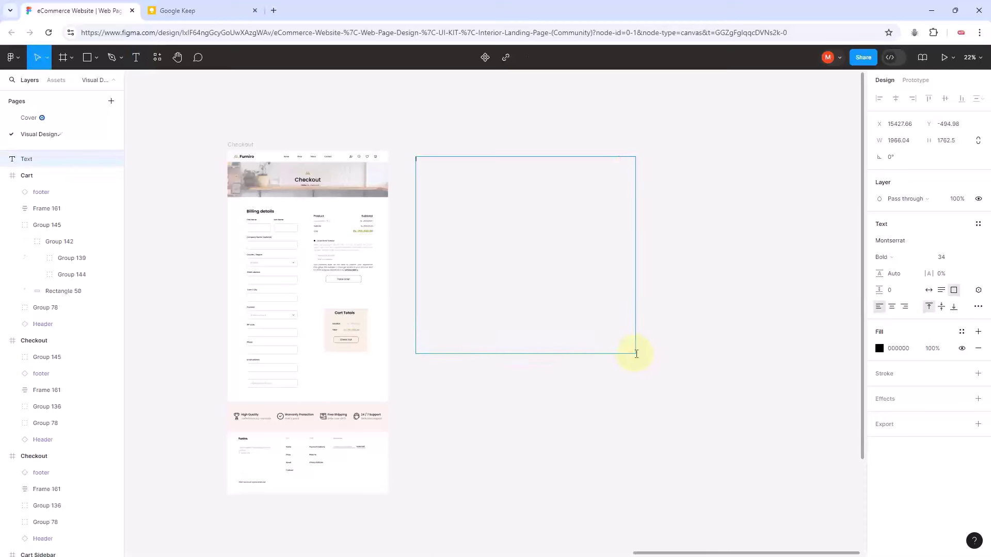
pyautogui.write('wallDarkPri:"#0D0110", wallDarkSec:"#160E18", wallDarkTert:"#1B151D", wallDarkSecBorder:"#302034", wallDarkTertBorder:"#2E2432",  wallLightPri:"#FAF8FB", wallLightSec:"#F1EBF5", wallLightTert:"#FAF5FB", wallLightSecBorder:"#E6D0F5", wallLightTertBorder:"#EDDBF2",  TextLightPri:"#0D0110", TextLightSec:"#565151", TextLightTert:"#898585",   TextDarkPri:"#EAE2EB", TextDarkSec:"#898585", TextDarkTert:"#565151"')
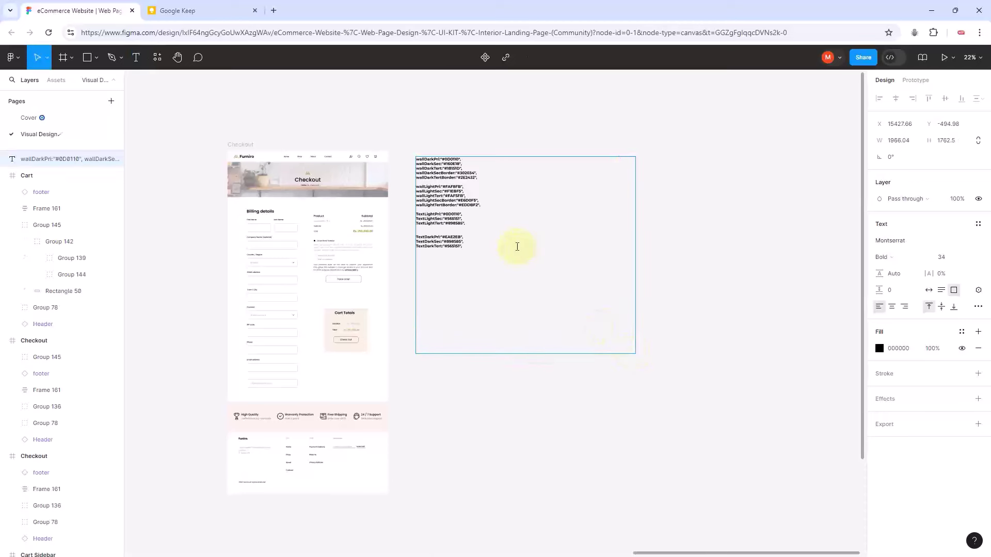
pyautogui.press('Escape')
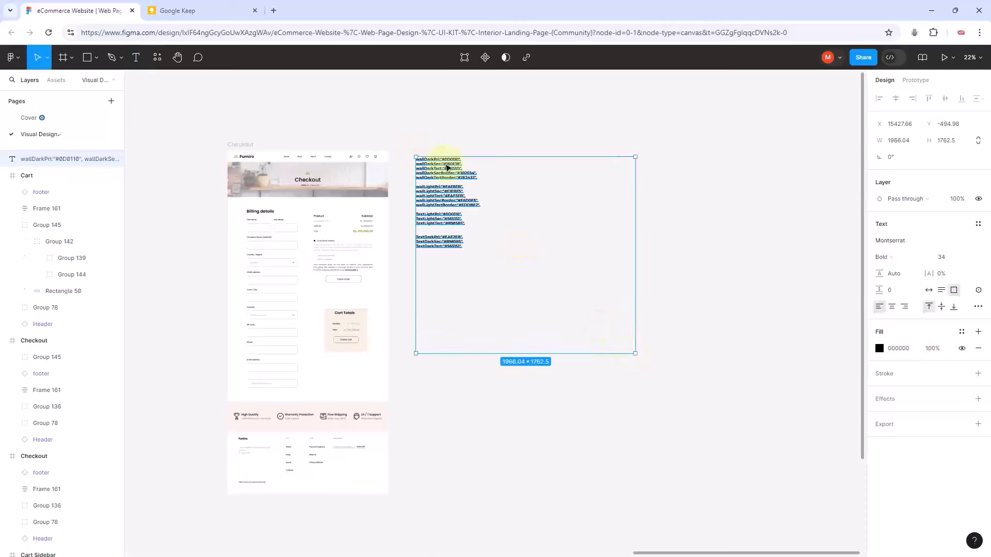
# Step: Set the colour variable list's font weight to Regular and deselect the text
pyautogui.scroll(10, 448, 167)
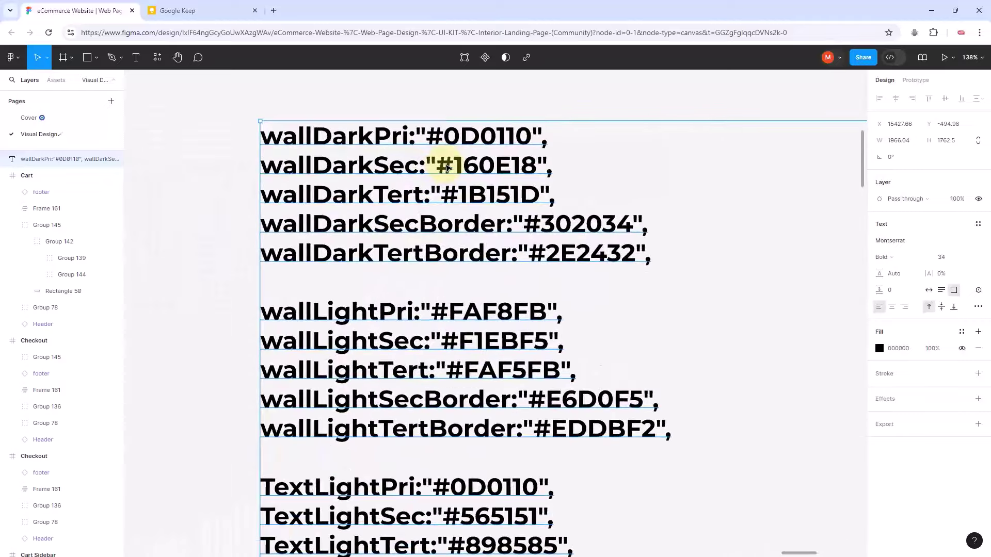
pyautogui.scroll(-3, 444, 166)
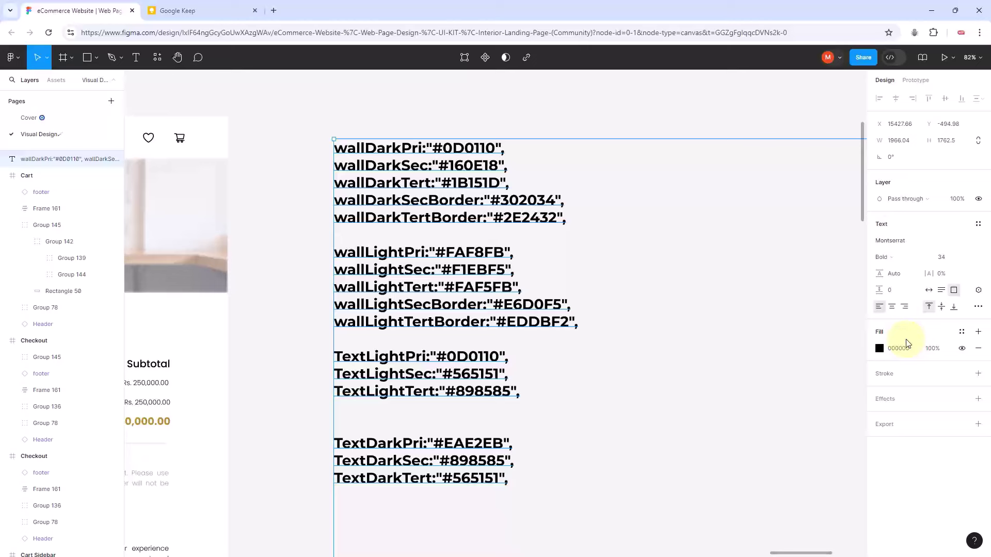
pyautogui.hotkey('ctrl', 'b')
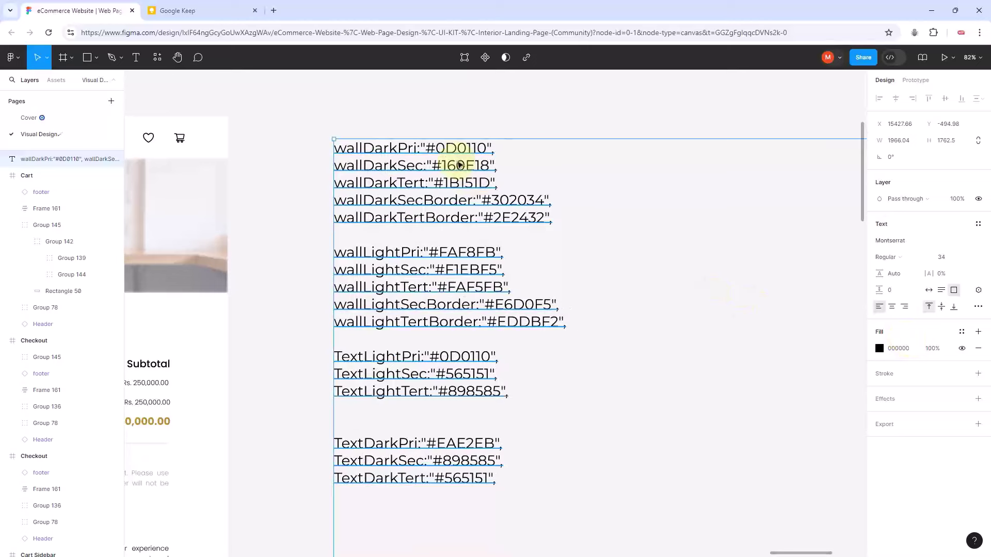
pyautogui.click(356, 111)
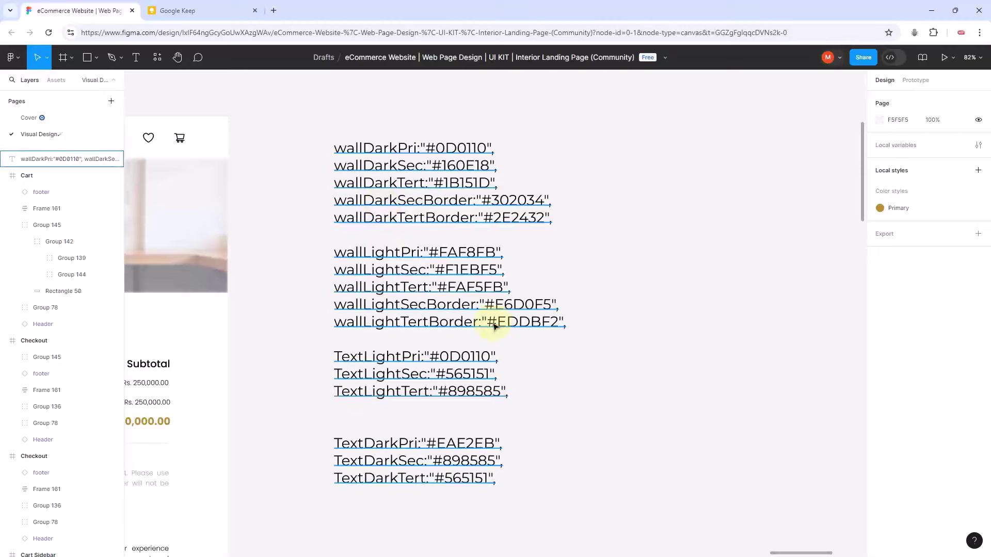
# Step: Move the five wallLight lines to the top of the colour list, leaving blank lines between them and the wallDark lines
pyautogui.click(563, 323)
pyautogui.doubleClick(579, 325)
pyautogui.moveTo(579, 325); pyautogui.dragTo(307, 248)
pyautogui.hotkey('ctrl', 'c')
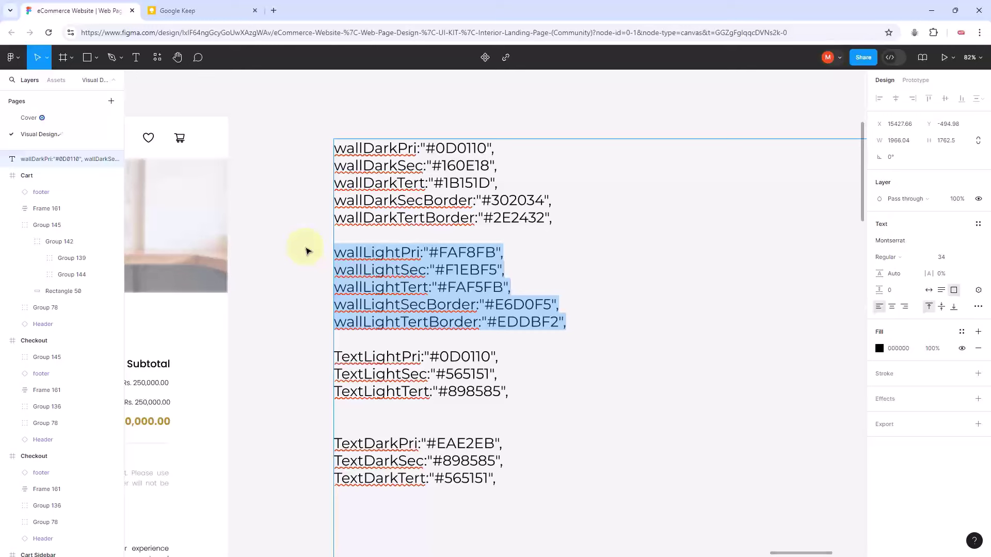
pyautogui.press('BackSpace')
pyautogui.press('BackSpace')
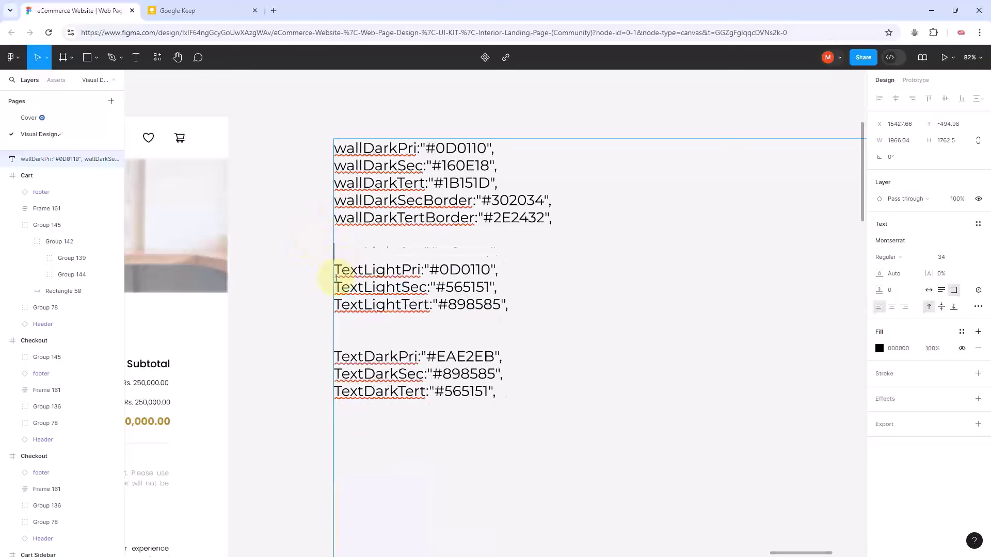
pyautogui.click(334, 150)
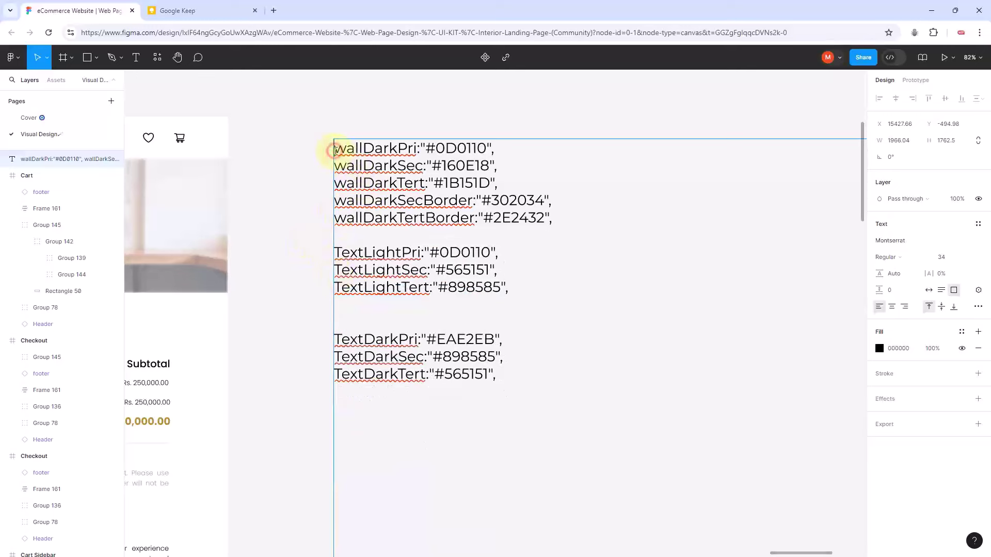
pyautogui.press('Return')
pyautogui.press('Return')
pyautogui.press('Return')
pyautogui.press('Return')
pyautogui.press('Return')
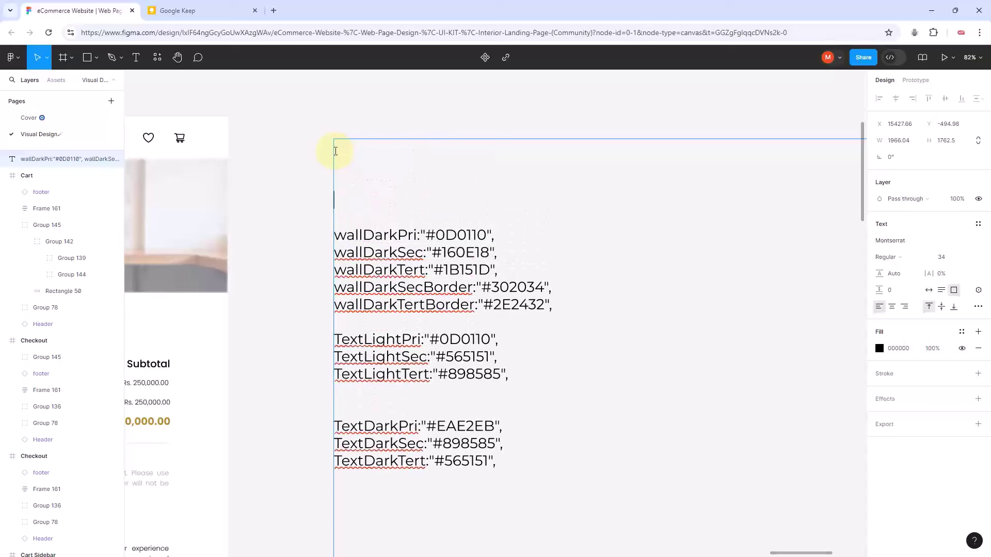
pyautogui.hotkey('ctrl', 'v')
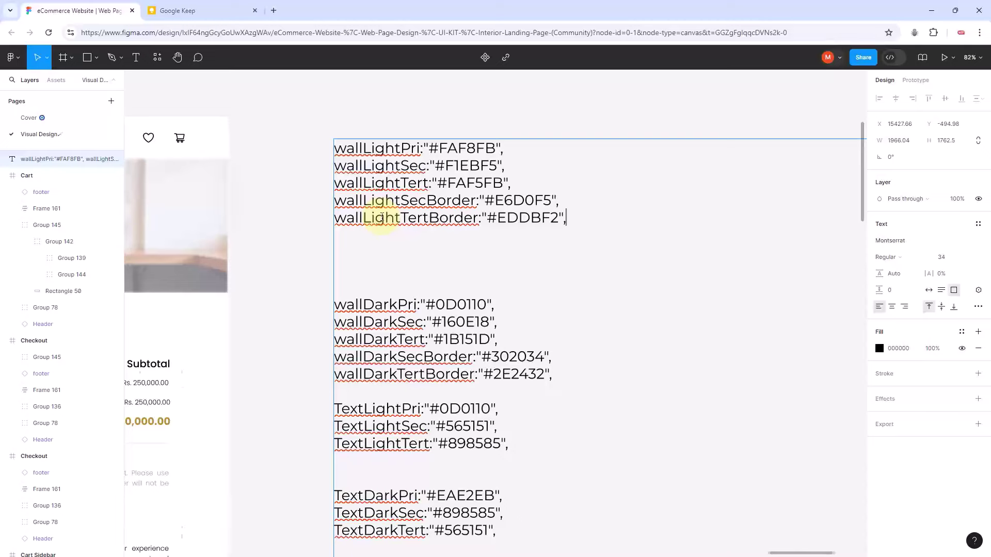
# Step: Compare the duplicated Checkout page's background, text and box colours with the wallLight and text variables in the colour list
pyautogui.scroll(-5, 381, 217)
pyautogui.hscroll(-3, 431, 245)
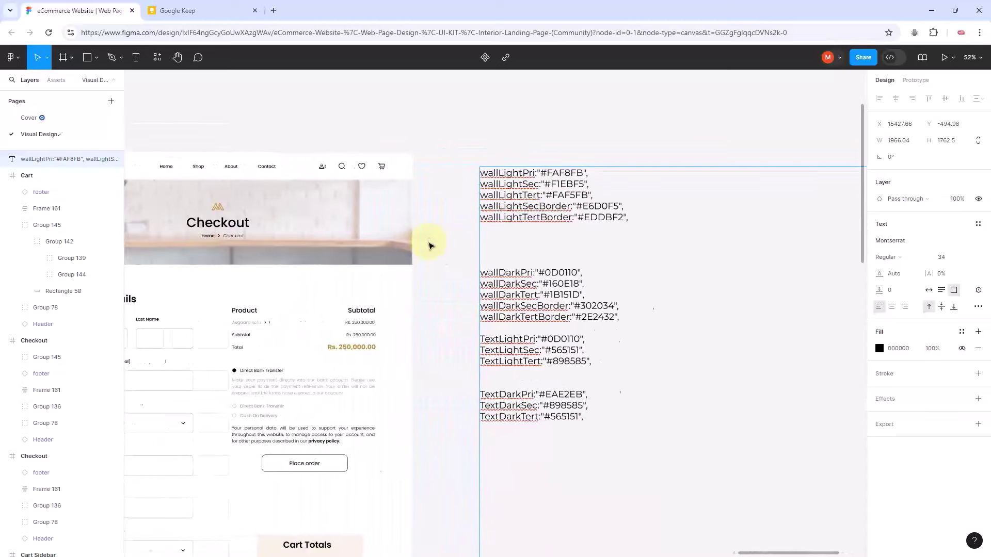
pyautogui.hscroll(-3, 431, 245)
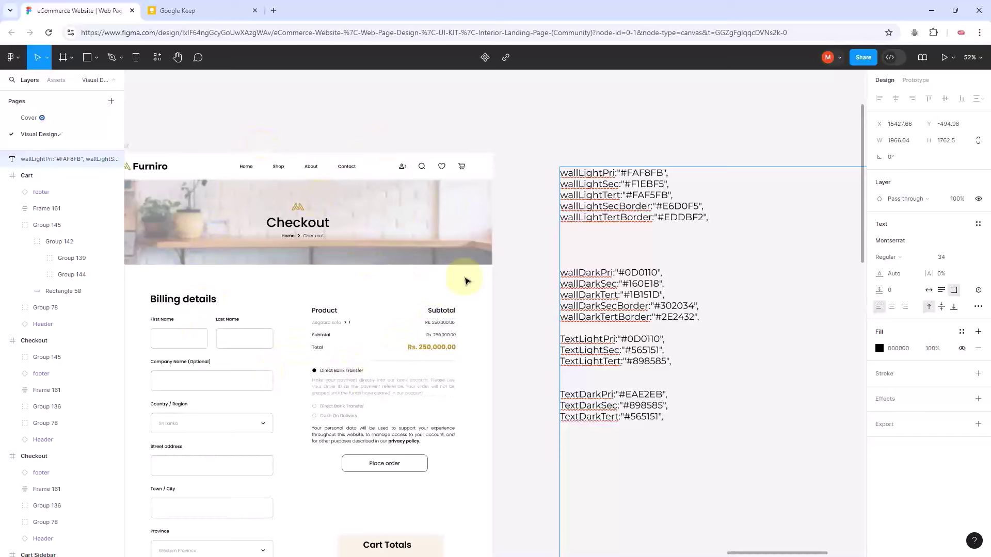
pyautogui.hscroll(4, 465, 279)
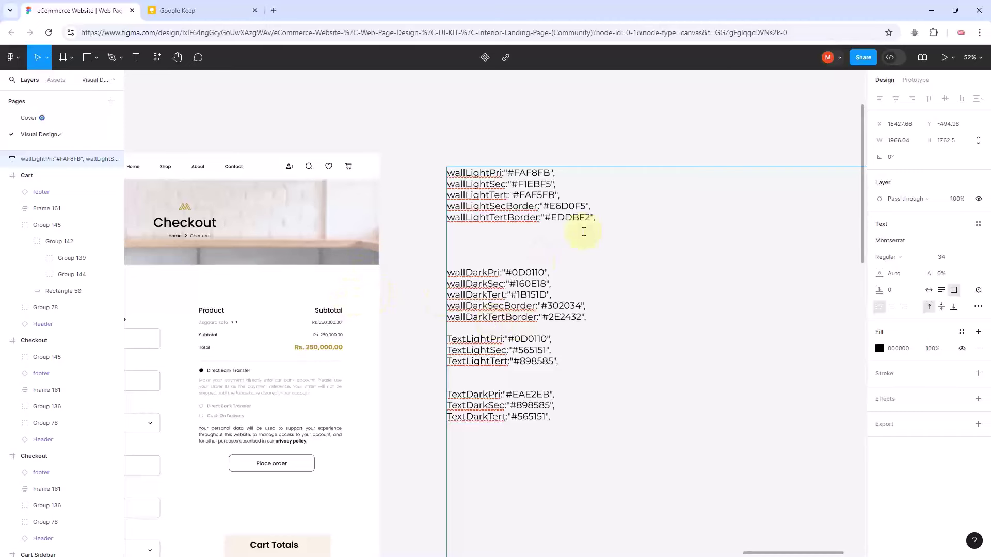
pyautogui.keyDown('ctrl'); pyautogui.scroll(3, 582, 230); pyautogui.keyUp('ctrl')
pyautogui.hscroll(-2, 365, 228)
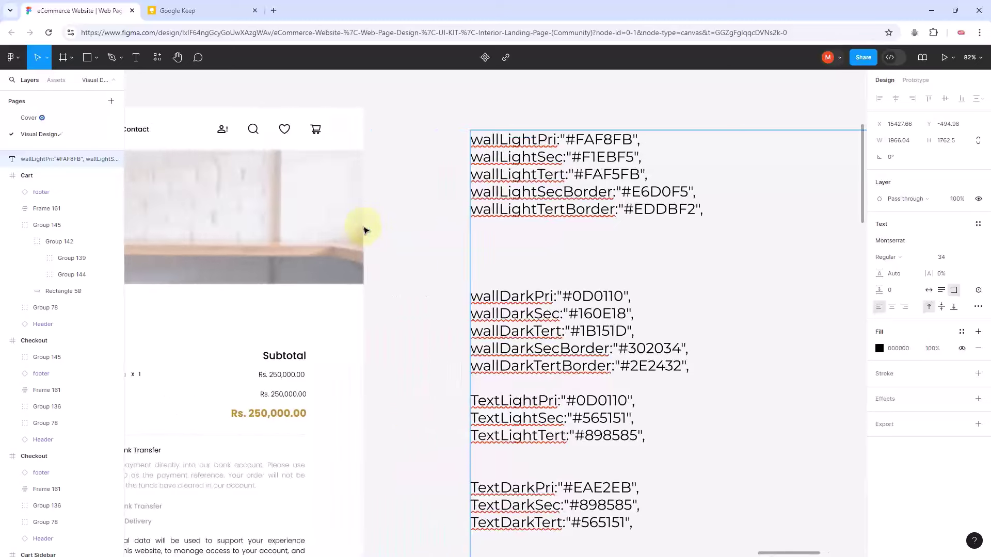
pyautogui.keyDown('ctrl'); pyautogui.scroll(-3, 355, 231); pyautogui.keyUp('ctrl')
pyautogui.hscroll(-5, 355, 230)
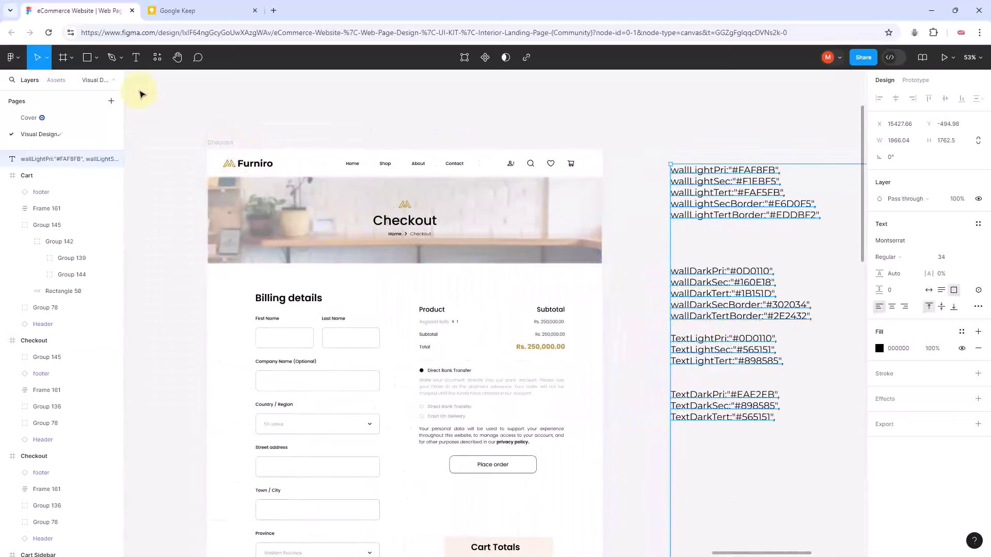
# Step: Draw a rectangle about 151 × 145 above the colour list and fill it with the white sampled from the Checkout page's background
pyautogui.click(88, 58)
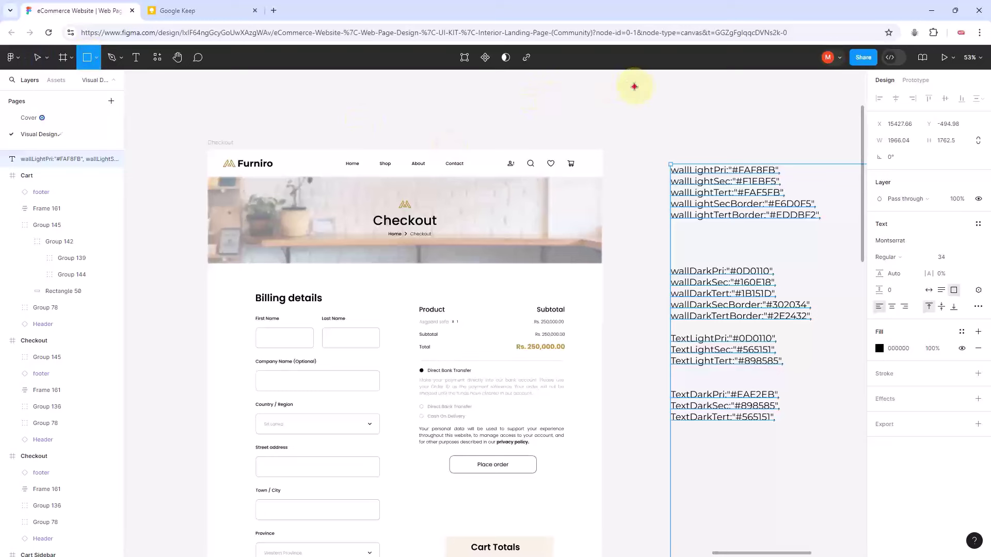
pyautogui.moveTo(635, 86)
pyautogui.mouseDown()
pyautogui.moveTo(675, 111)
pyautogui.moveTo(676, 126)
pyautogui.mouseUp()
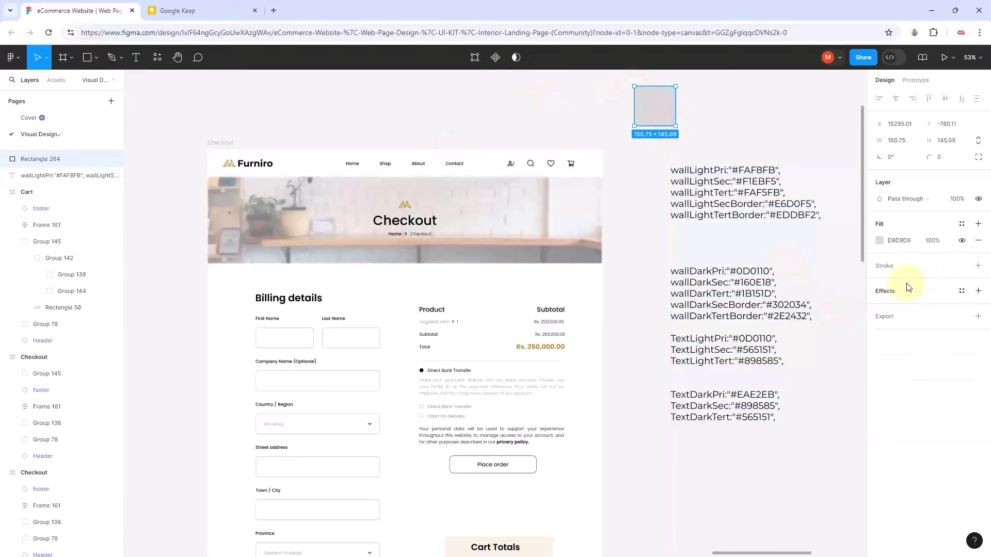
pyautogui.click(880, 240)
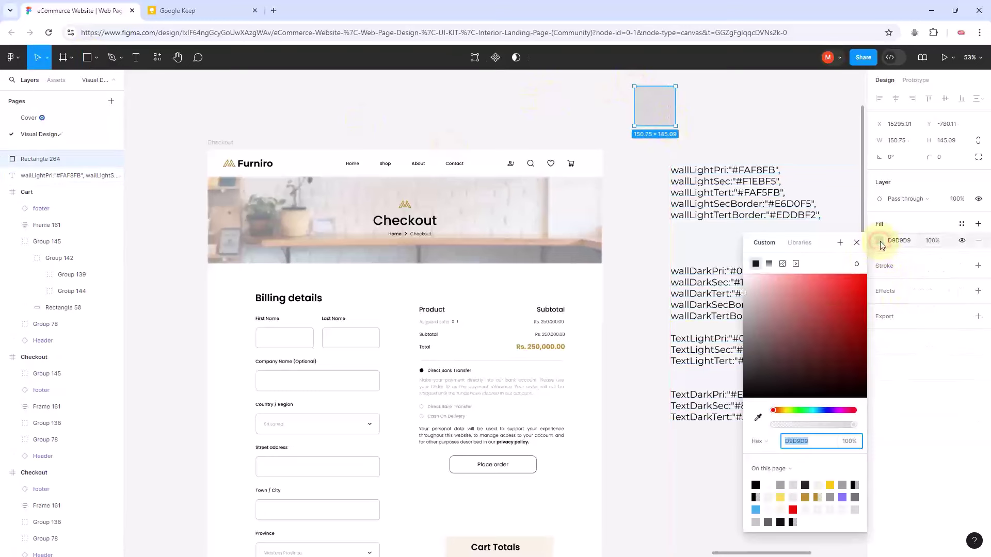
pyautogui.click(759, 418)
pyautogui.click(510, 284)
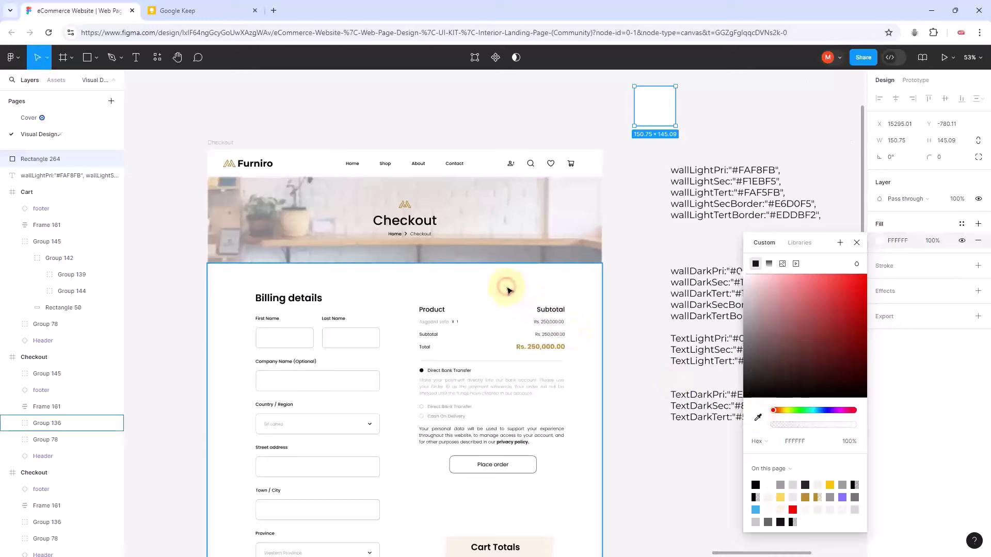
# Step: Replace the wallLightPri hex code in the colour list with the sample rectangle's fill code, FFFFFF
pyautogui.click(890, 248)
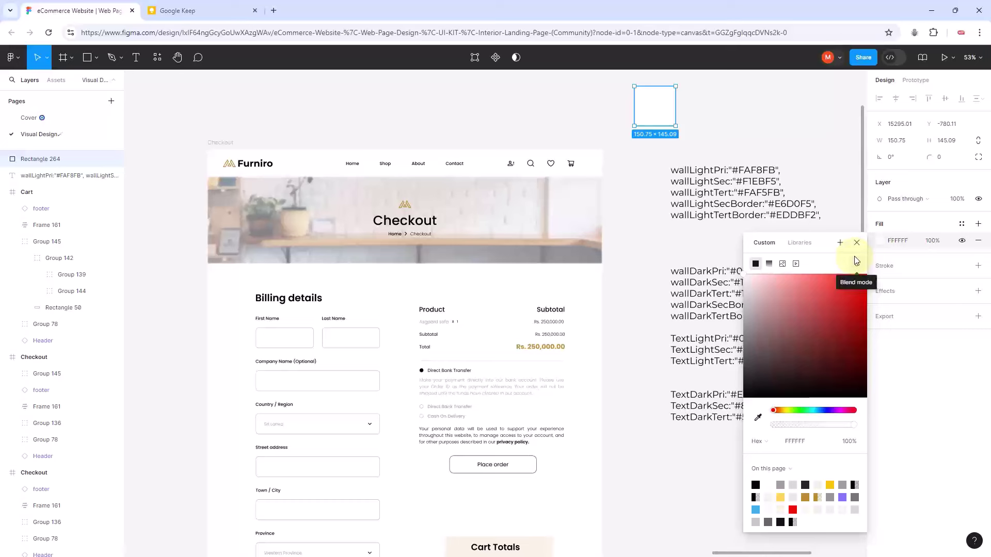
pyautogui.click(907, 244)
pyautogui.hotkey('ctrl', 'c')
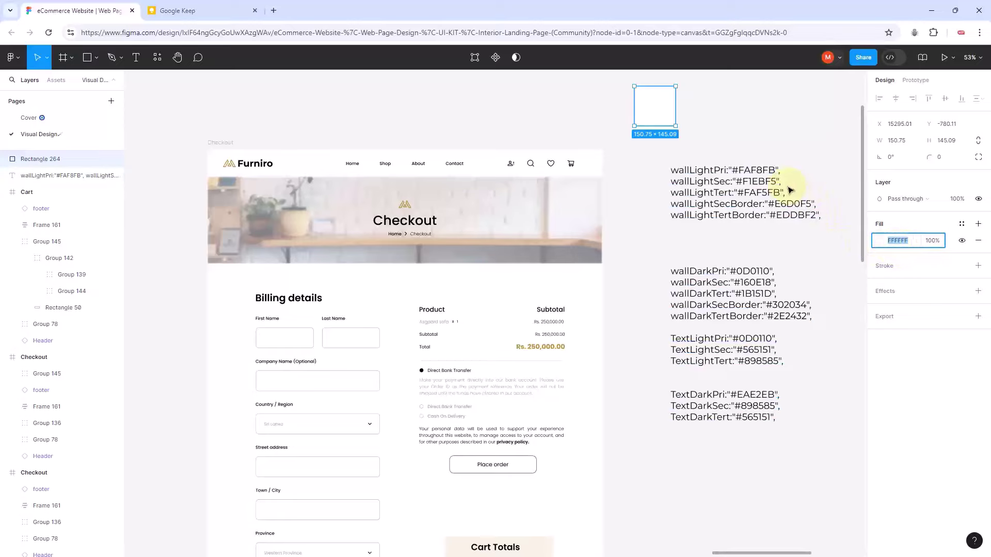
pyautogui.keyDown('ctrl'); pyautogui.scroll(5, 789, 191); pyautogui.keyUp('ctrl')
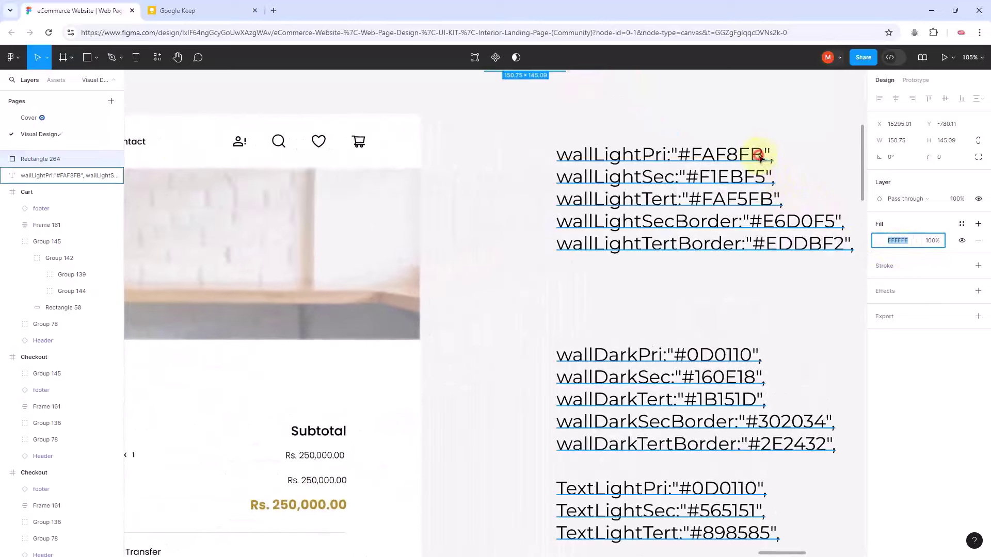
pyautogui.doubleClick(760, 157)
pyautogui.click(761, 155)
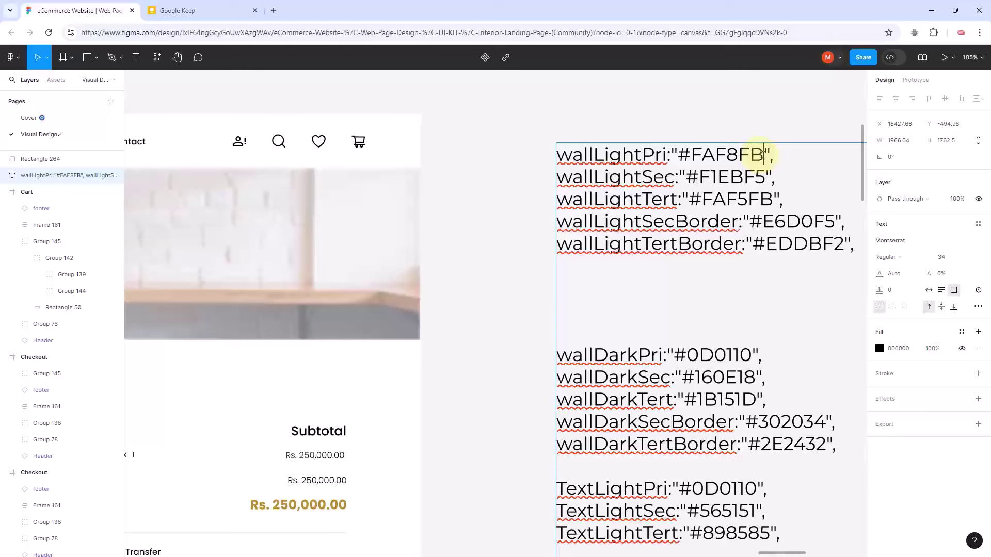
pyautogui.moveTo(762, 155); pyautogui.dragTo(694, 155)
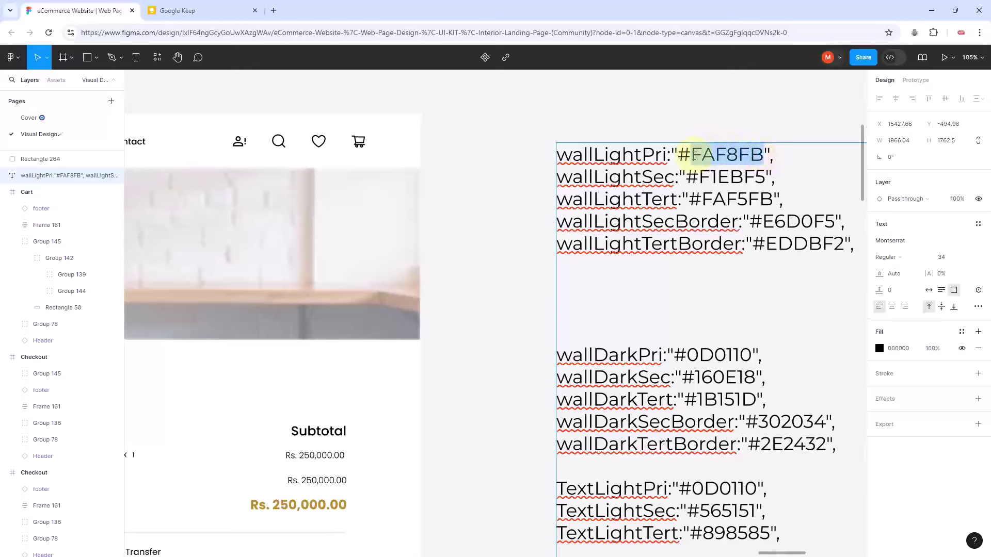
pyautogui.hotkey('ctrl', 'v')
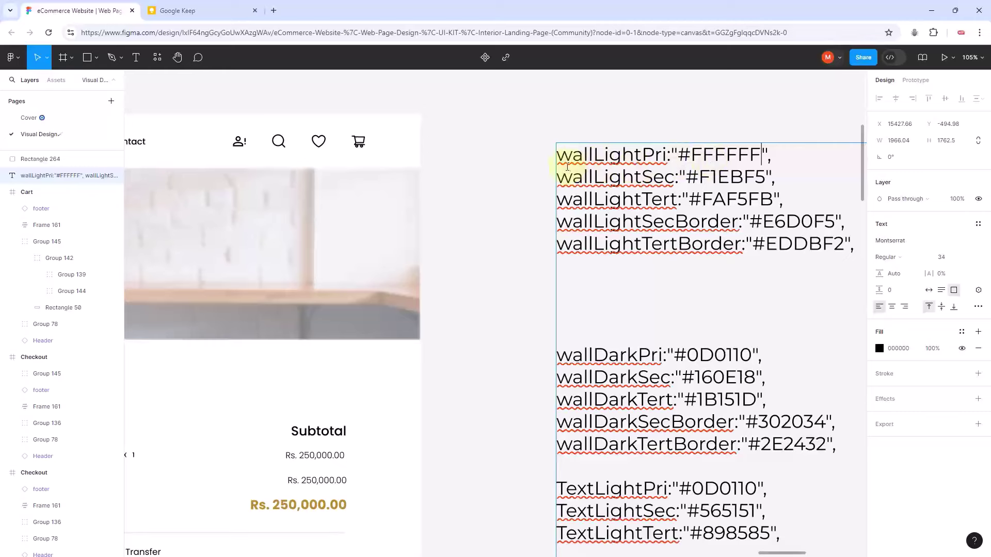
pyautogui.press('Escape')
# Step: Recolour the wallLightPri line in the colour list to a dark blue fill, 1671A3
pyautogui.scroll(-3, 650, 172)
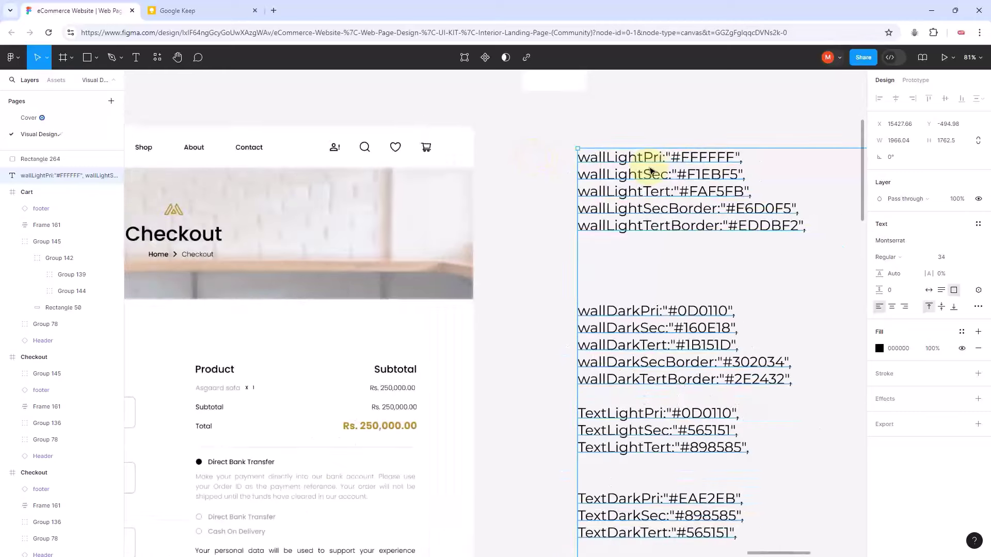
pyautogui.hscroll(2, 651, 172)
pyautogui.scroll(-2, 653, 172)
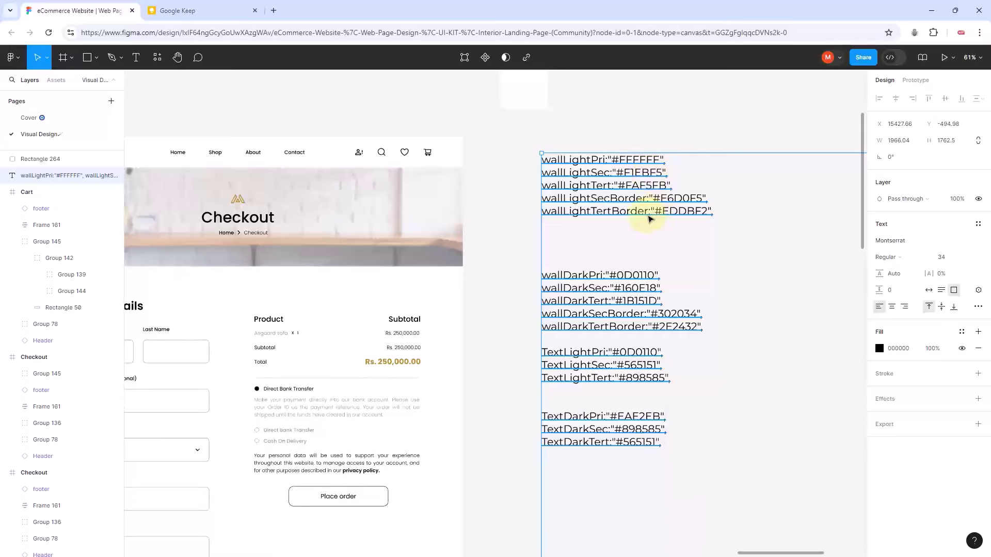
pyautogui.doubleClick(657, 152)
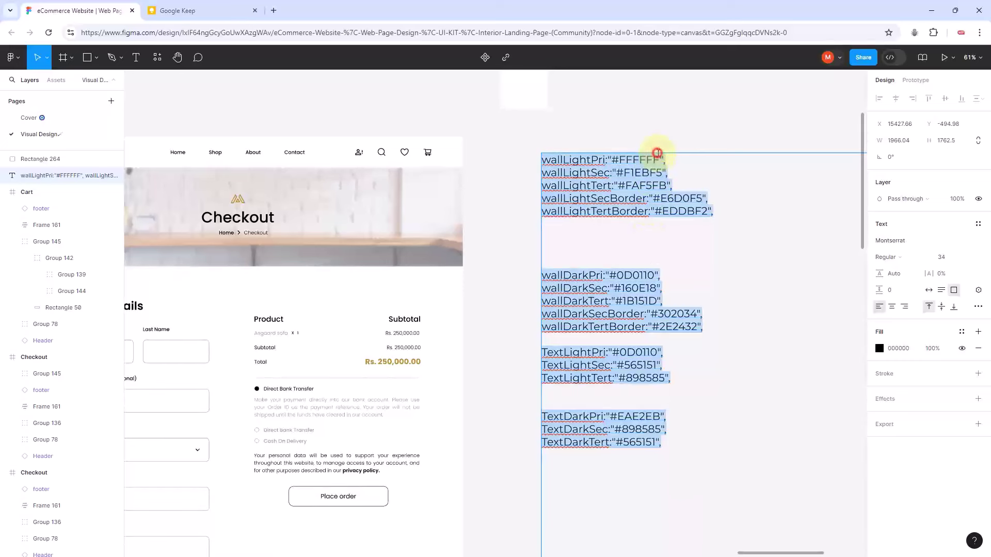
pyautogui.moveTo(669, 158); pyautogui.dragTo(540, 158)
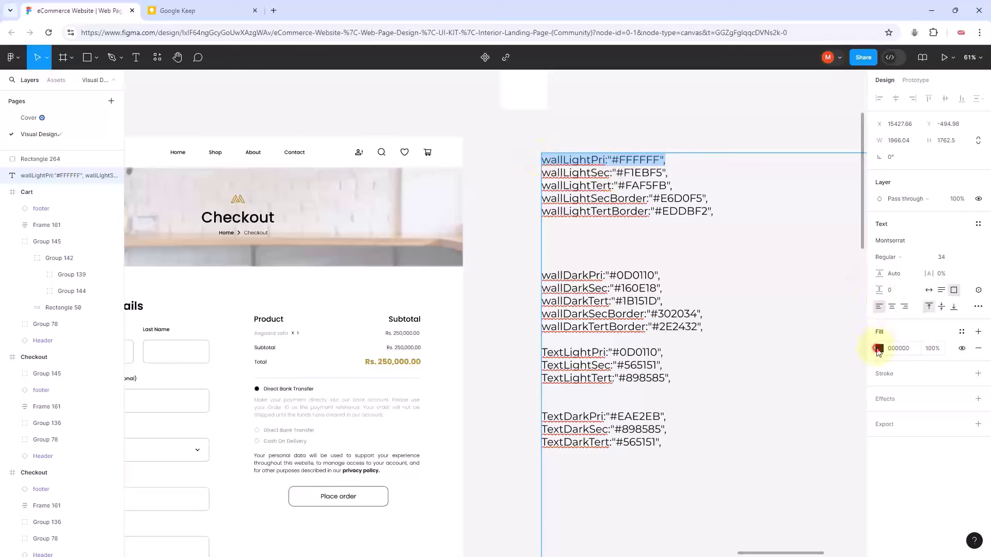
pyautogui.click(878, 350)
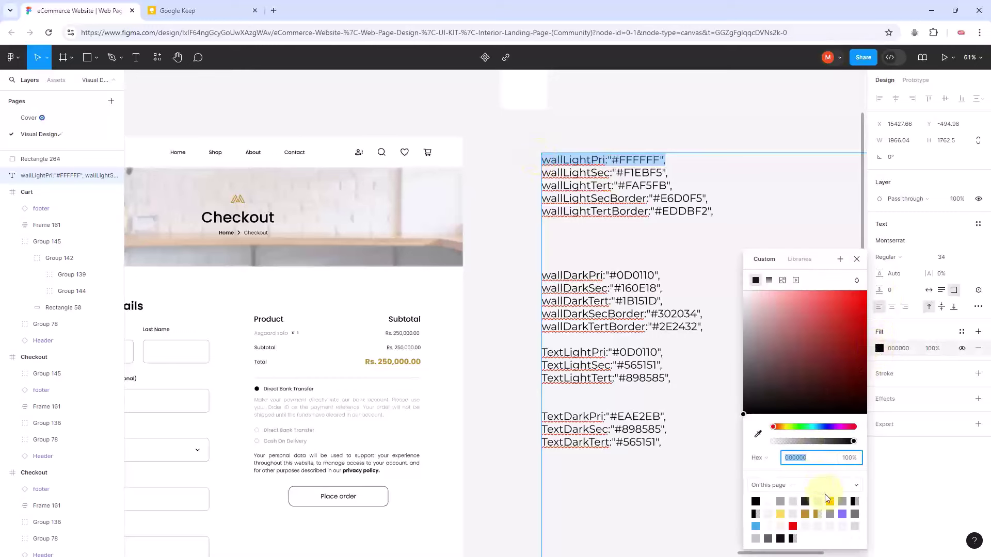
pyautogui.click(805, 501)
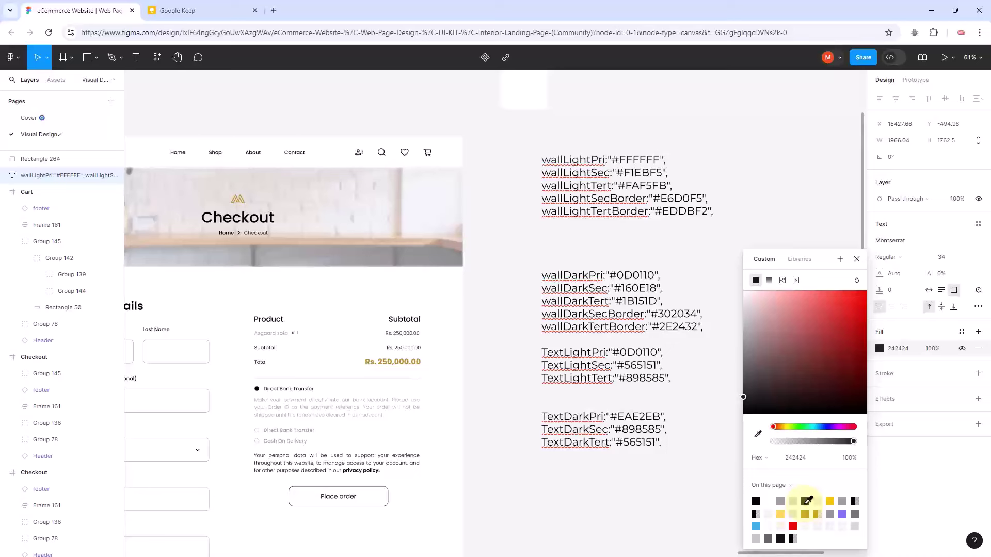
pyautogui.click(757, 526)
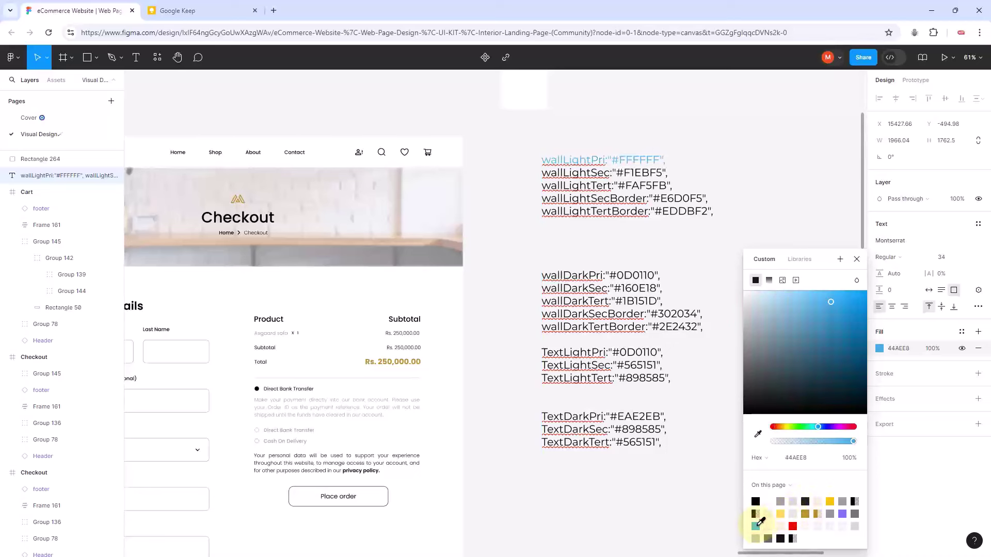
pyautogui.moveTo(863, 346); pyautogui.dragTo(811, 336)
pyautogui.press('Escape')
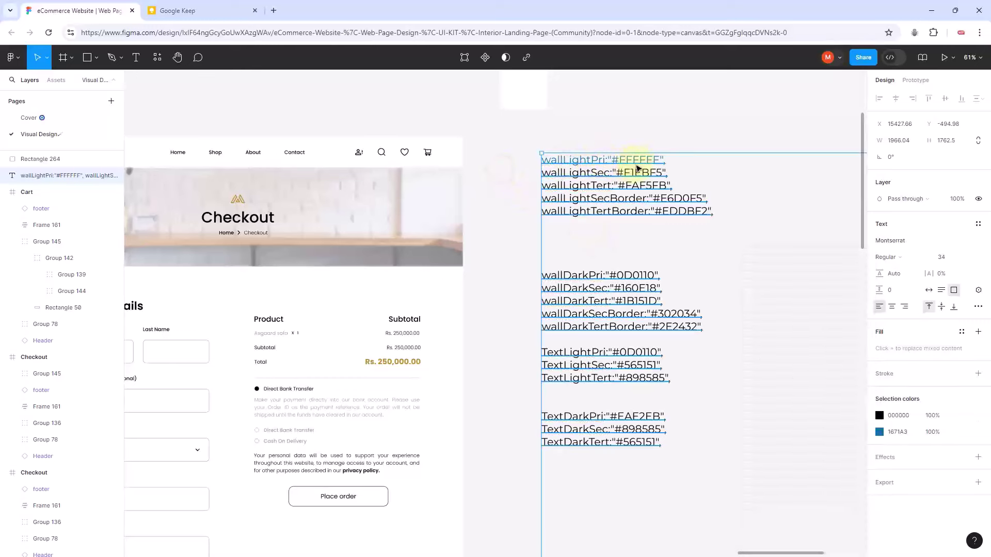
pyautogui.press('Escape')
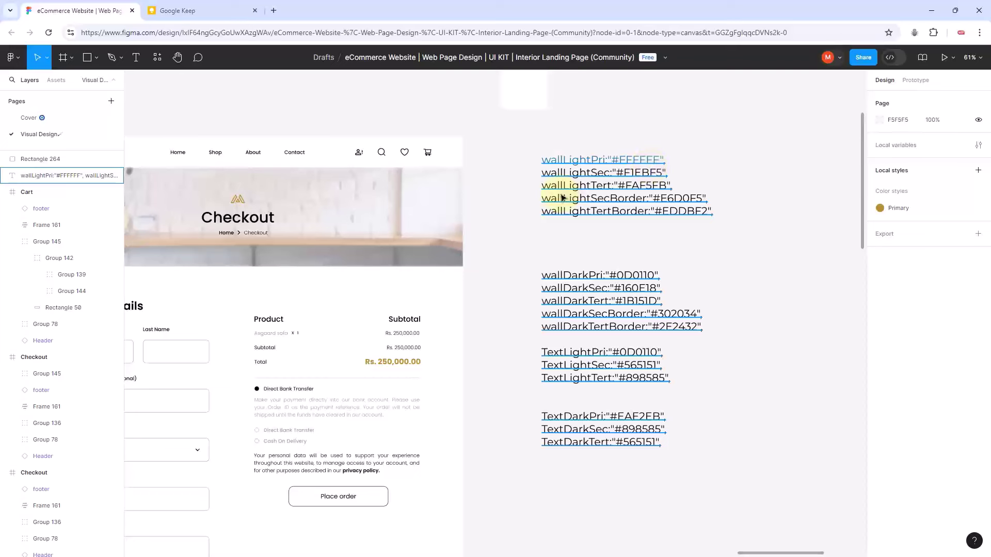
# Step: Examine the revised Checkout page's background, form, Cart Totals box, feature band and footer for distinct wall colours
pyautogui.scroll(3, 423, 325)
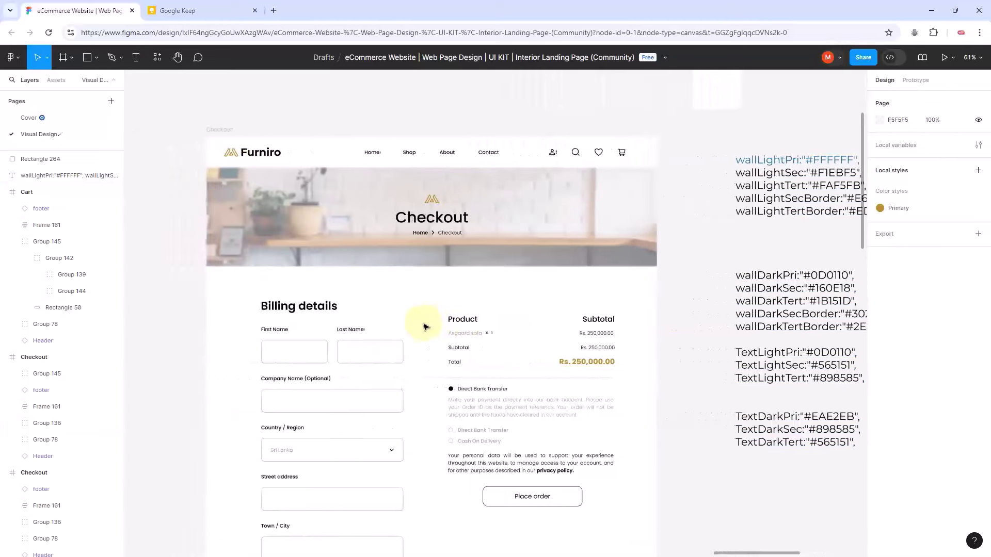
pyautogui.scroll(-8, 423, 325)
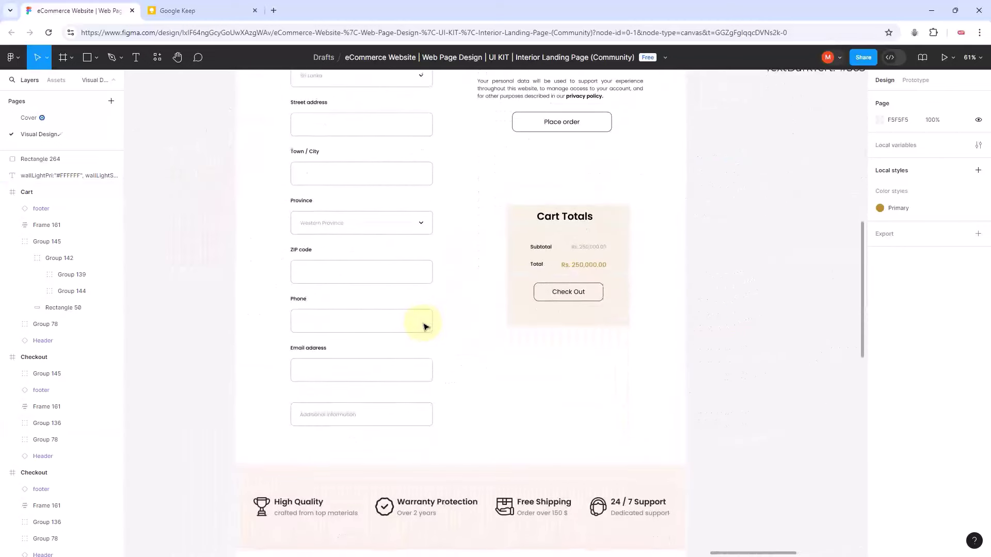
pyautogui.scroll(-5, 424, 325)
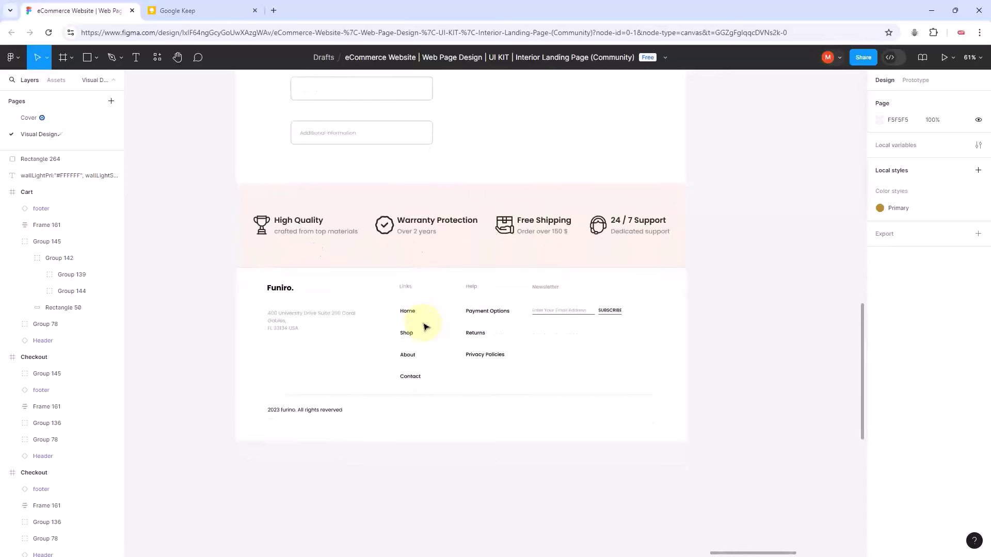
pyautogui.hscroll(-3, 424, 326)
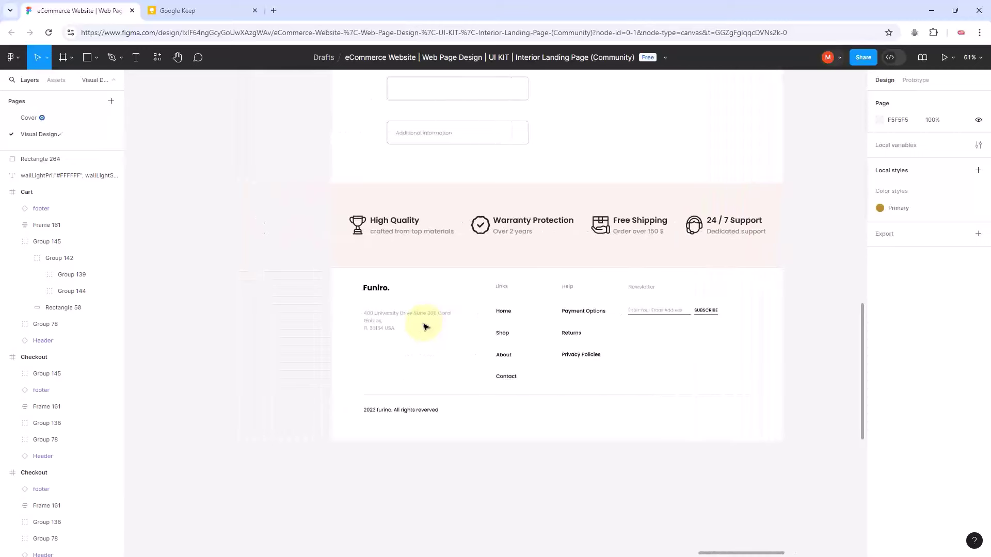
pyautogui.scroll(3, 424, 326)
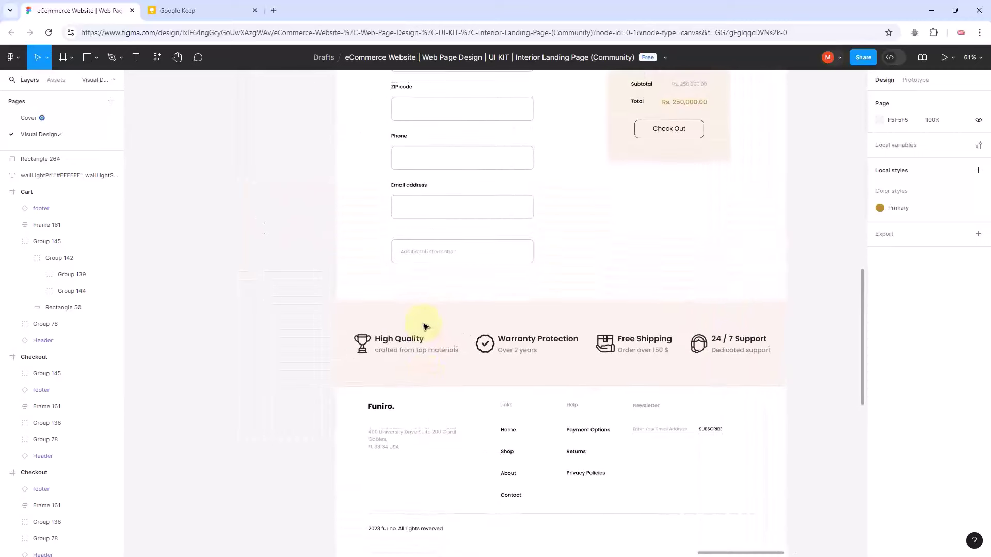
pyautogui.scroll(-5, 424, 326)
pyautogui.scroll(5, 424, 327)
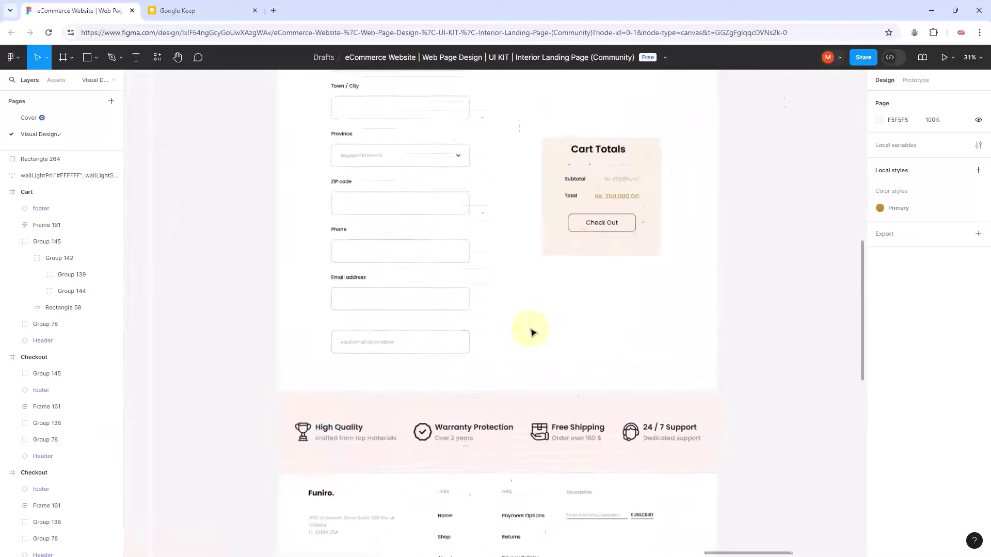
pyautogui.scroll(-8, 543, 270)
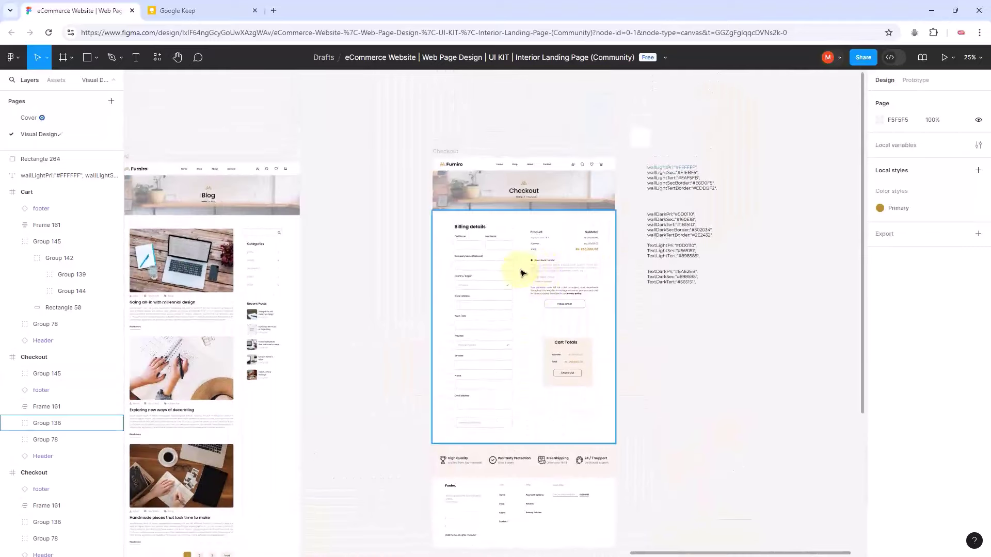
pyautogui.scroll(5, 543, 269)
pyautogui.scroll(-3, 522, 272)
pyautogui.hscroll(-5, 522, 273)
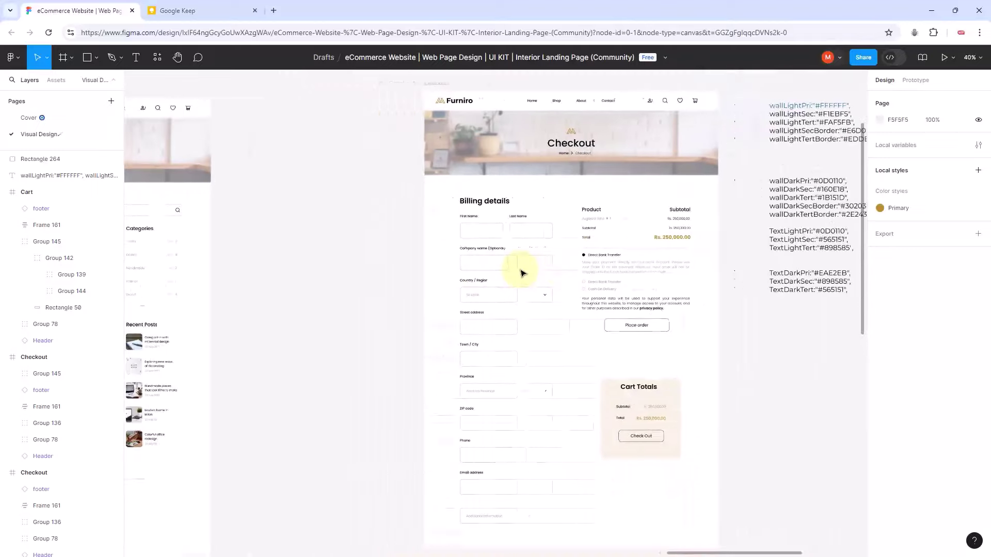
# Step: Survey the Blog, Contact, Cart, Product Comparison, Cart Sidebar, Single Product, Shop and Home pages for their background colours
pyautogui.scroll(-2, 377, 312)
pyautogui.hscroll(-3, 375, 314)
pyautogui.hscroll(-7, 375, 314)
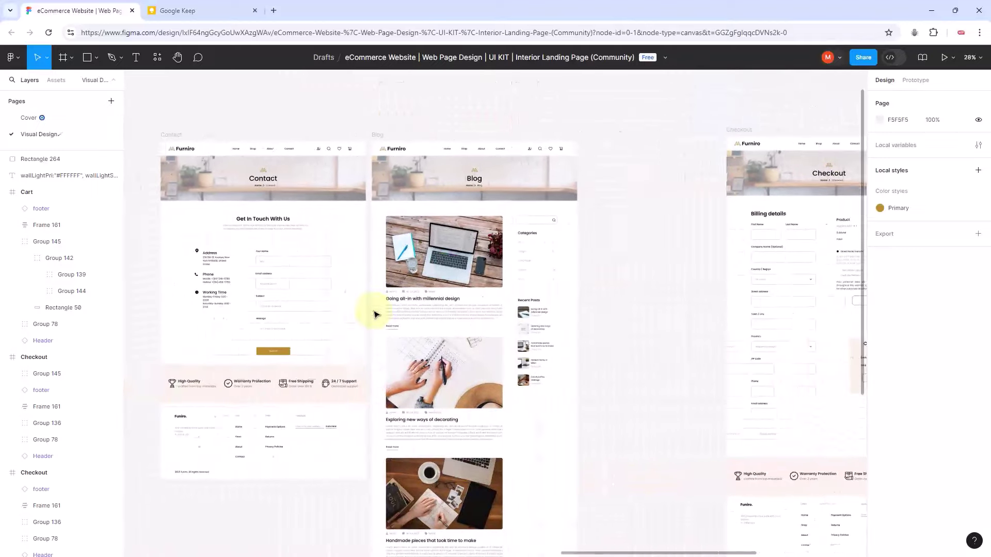
pyautogui.hscroll(-7, 376, 314)
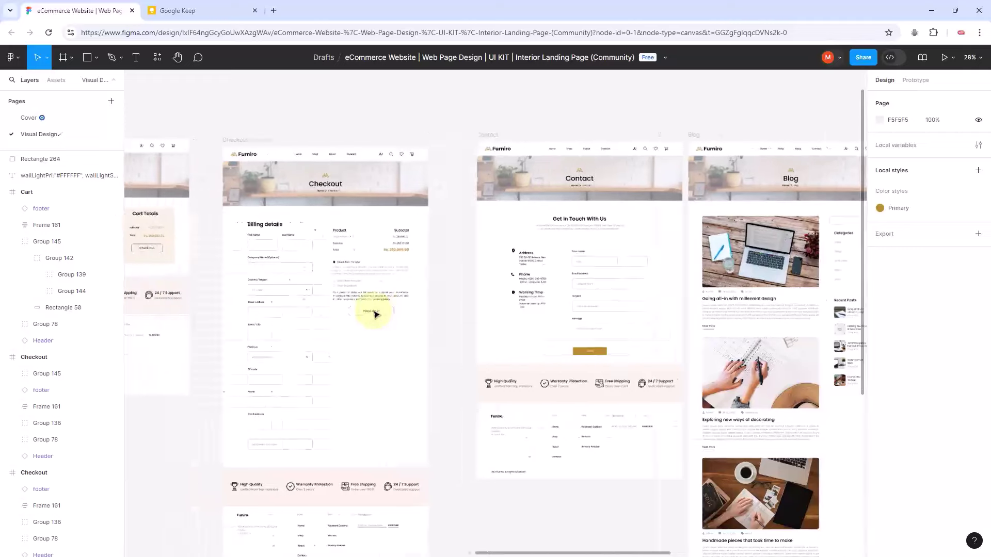
pyautogui.hscroll(-7, 375, 313)
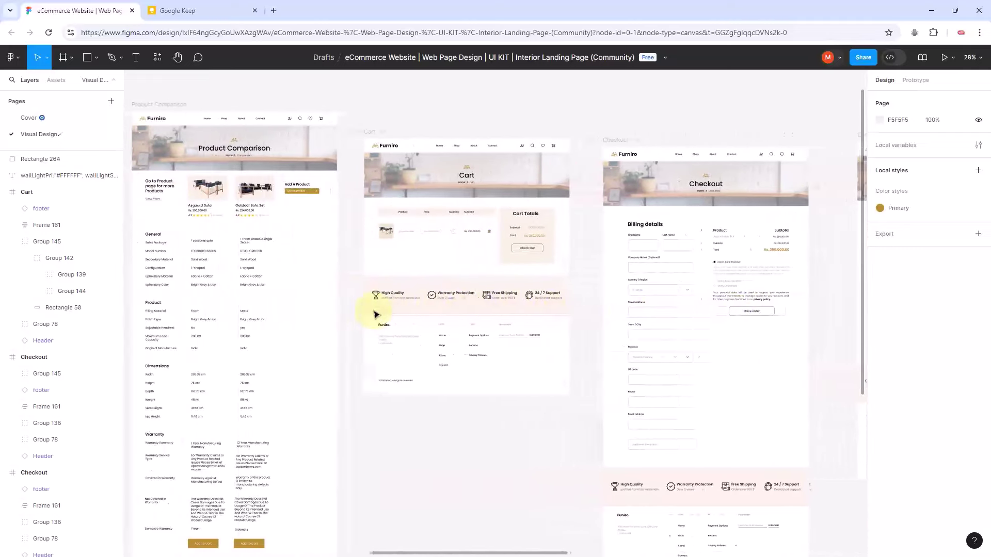
pyautogui.scroll(-2, 375, 313)
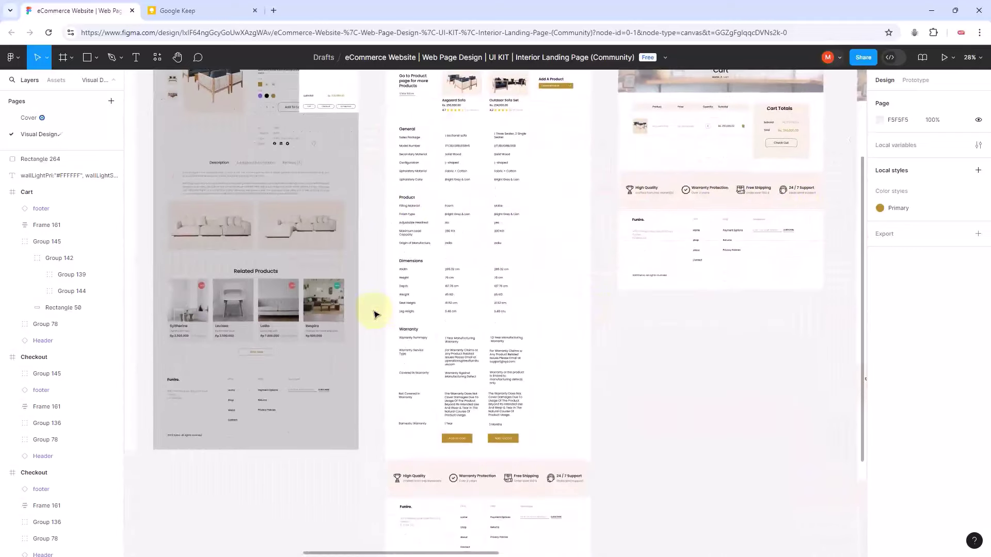
pyautogui.scroll(2, 375, 313)
pyautogui.hscroll(-2, 375, 313)
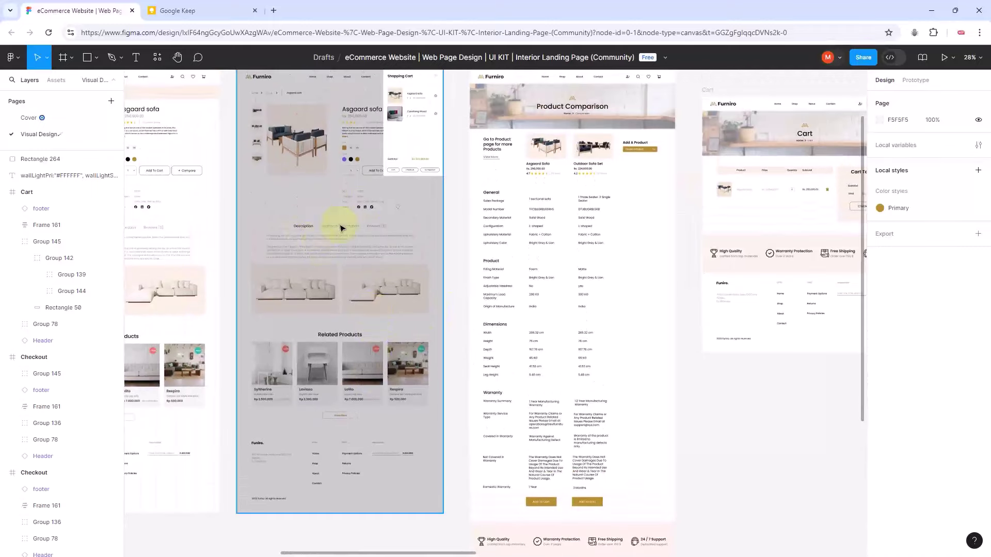
pyautogui.scroll(1, 320, 240)
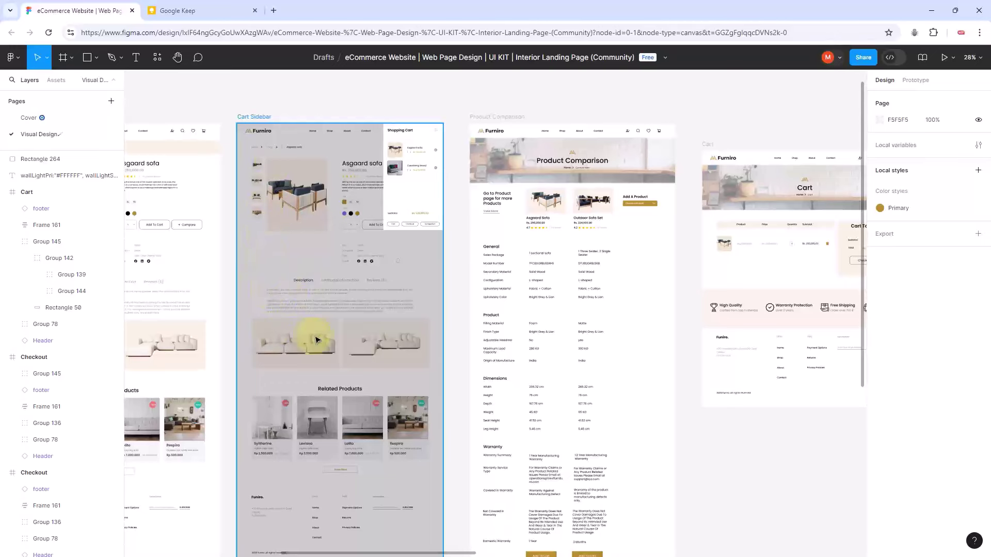
pyautogui.hscroll(-2, 317, 340)
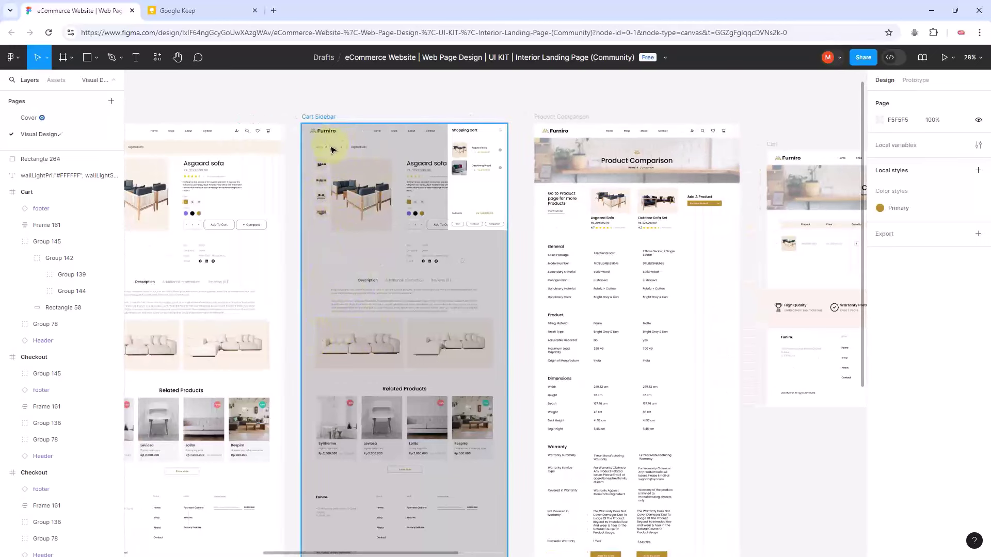
pyautogui.hscroll(-14, 350, 208)
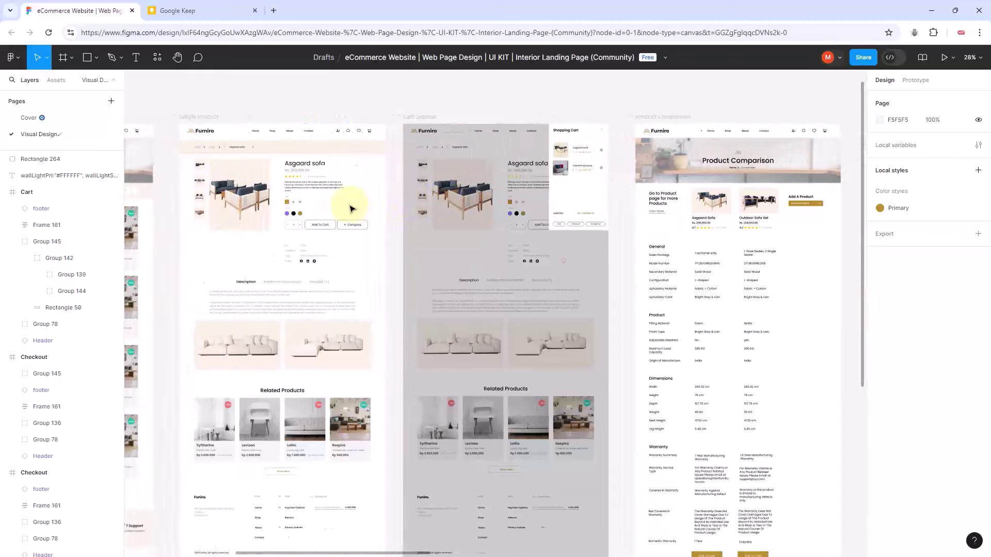
pyautogui.hscroll(-5, 350, 208)
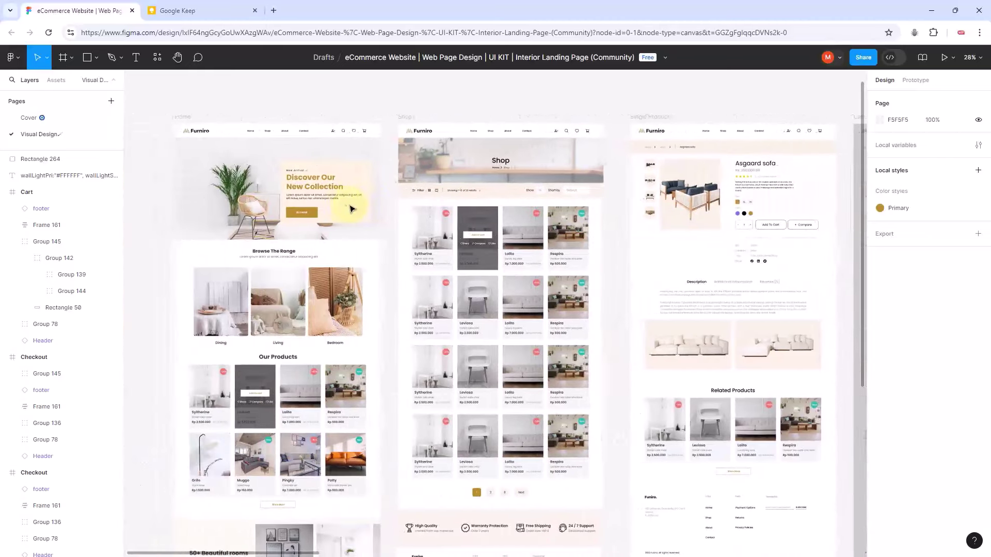
pyautogui.scroll(-3, 345, 339)
pyautogui.scroll(-10, 345, 340)
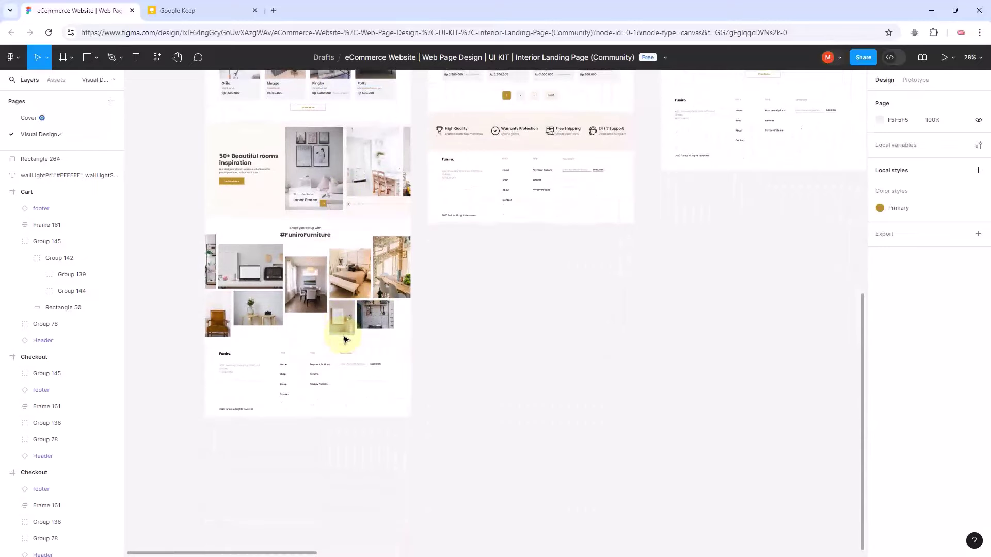
pyautogui.scroll(8, 345, 340)
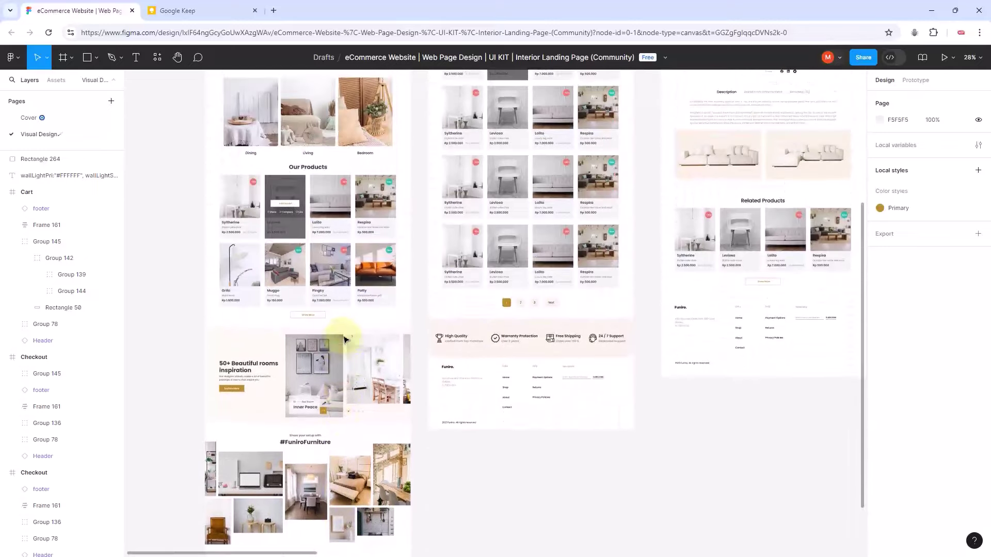
pyautogui.hscroll(2, 345, 340)
pyautogui.hscroll(5, 345, 339)
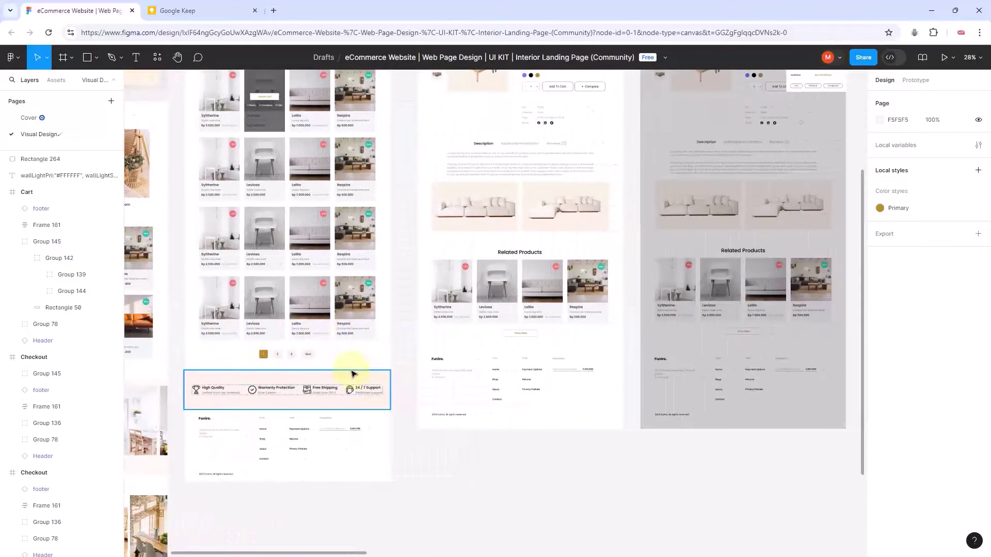
pyautogui.hscroll(15, 356, 382)
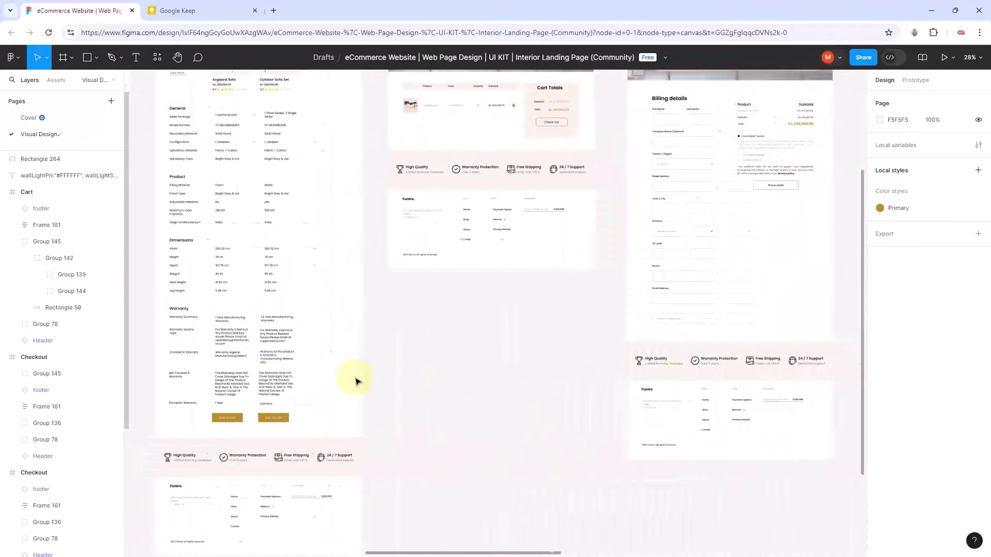
pyautogui.hscroll(15, 357, 382)
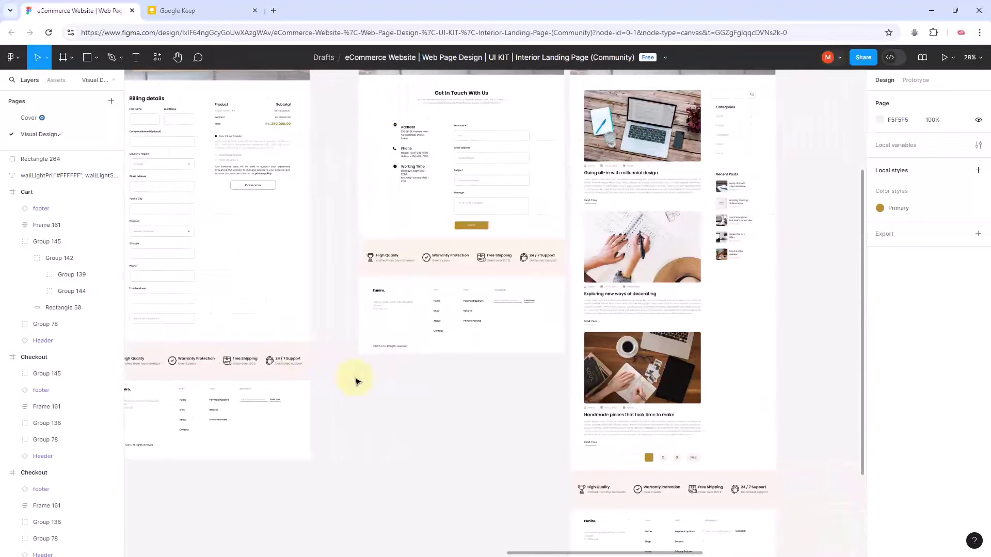
pyautogui.hscroll(5, 356, 382)
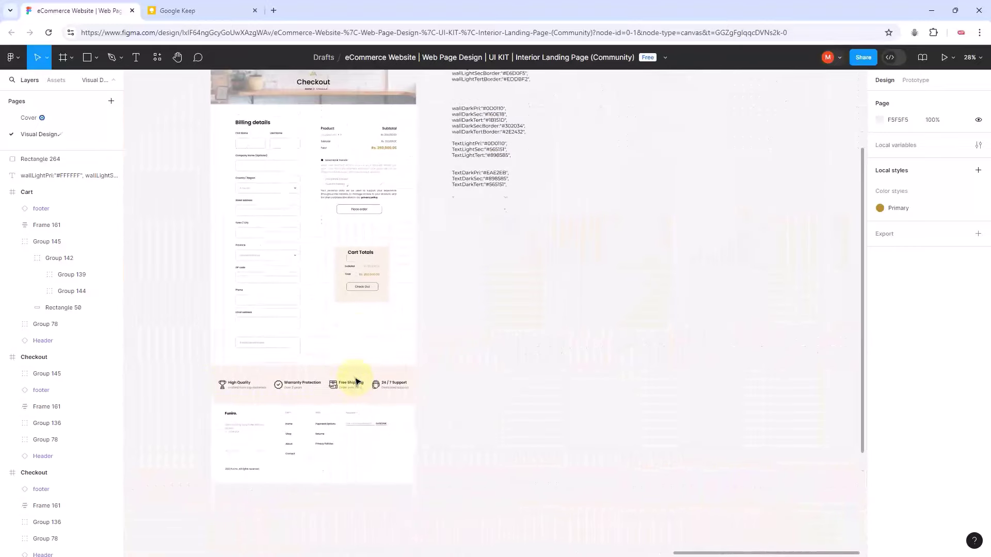
# Step: Duplicate the white sample rectangle above the colour list and place the copy beside the original
pyautogui.scroll(5, 357, 382)
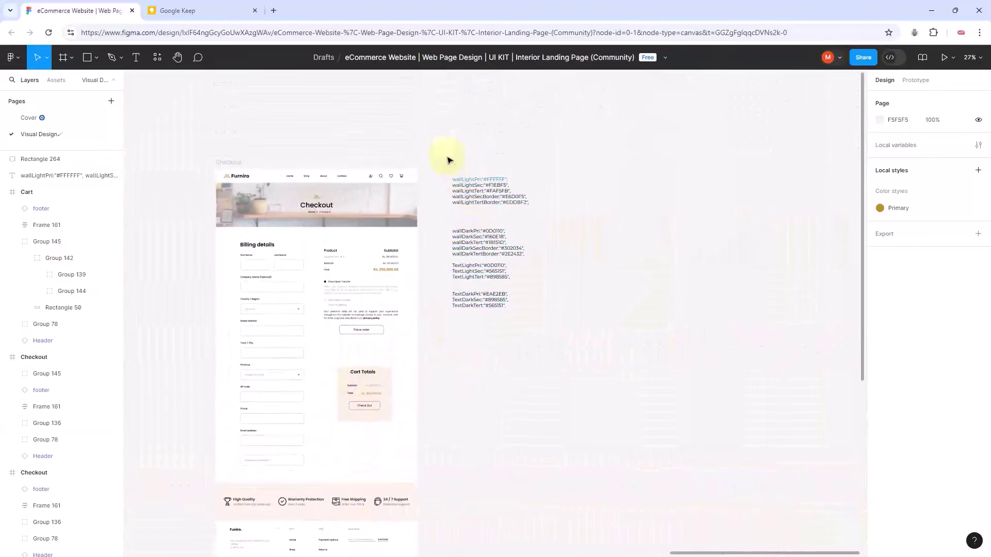
pyautogui.click(447, 155)
pyautogui.hotkey('ctrl', 'd')
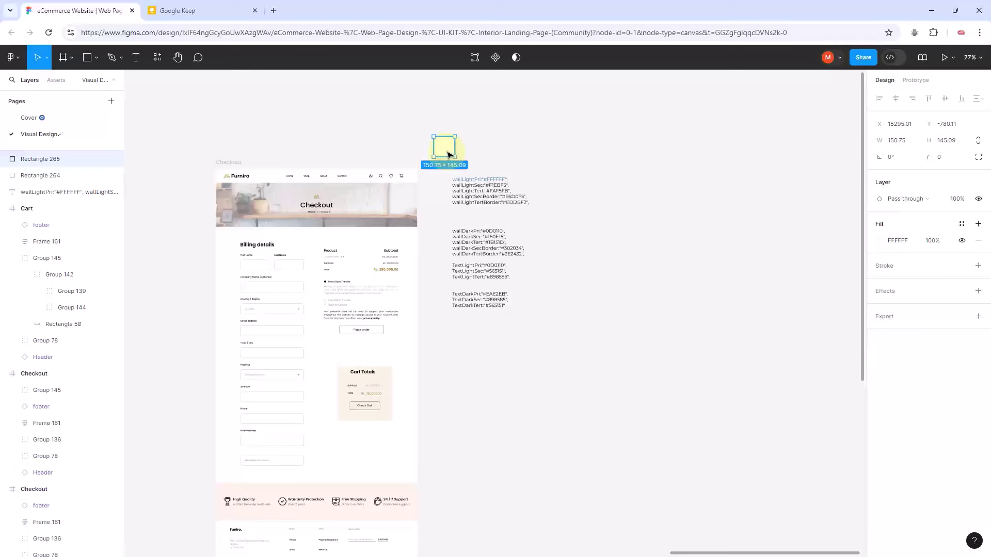
pyautogui.moveTo(449, 154); pyautogui.dragTo(481, 157)
pyautogui.click(513, 139)
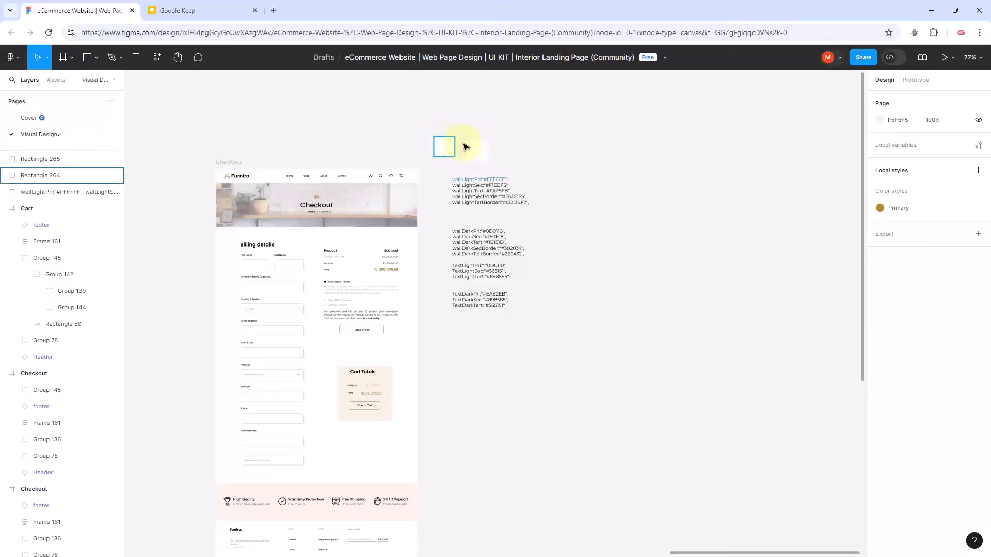
# Step: Change the canvas page background to a darker grey, DAD7D7, so the white swatches stand out
pyautogui.click(480, 149)
pyautogui.click(400, 112)
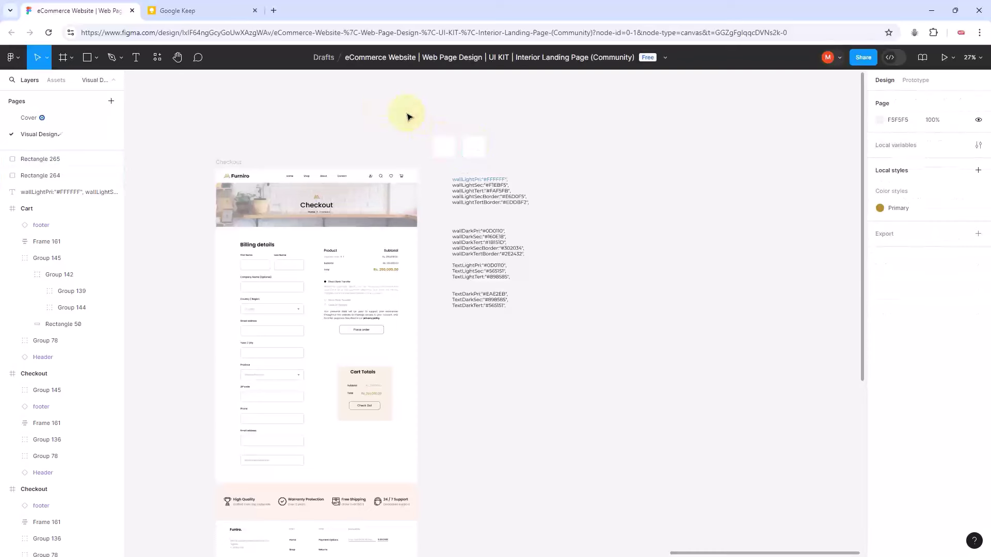
pyautogui.click(880, 120)
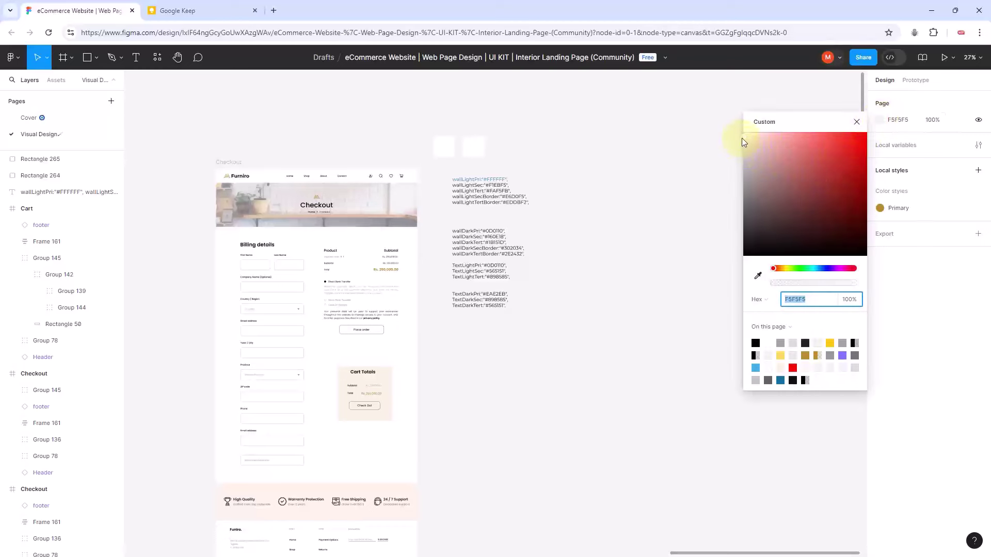
pyautogui.moveTo(741, 137); pyautogui.dragTo(744, 151)
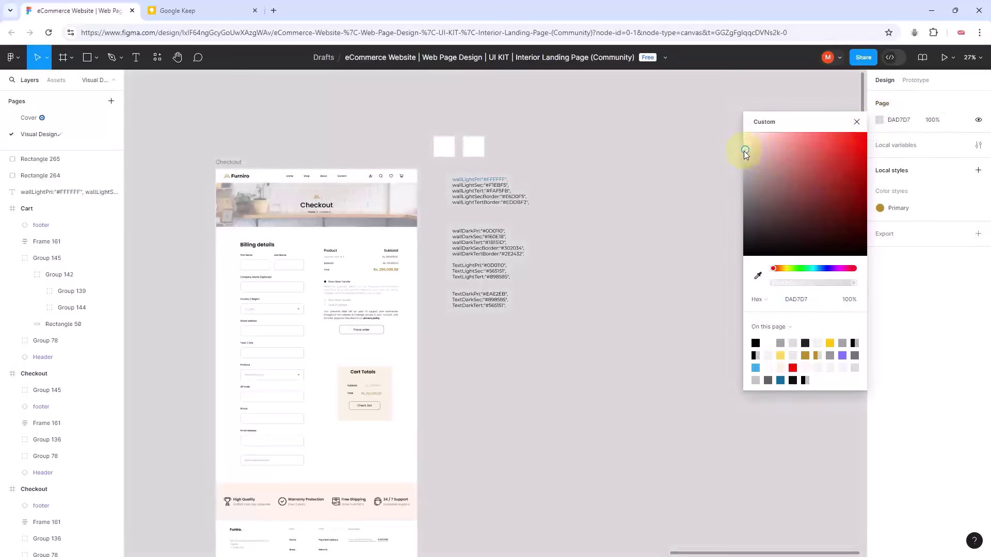
pyautogui.click(647, 179)
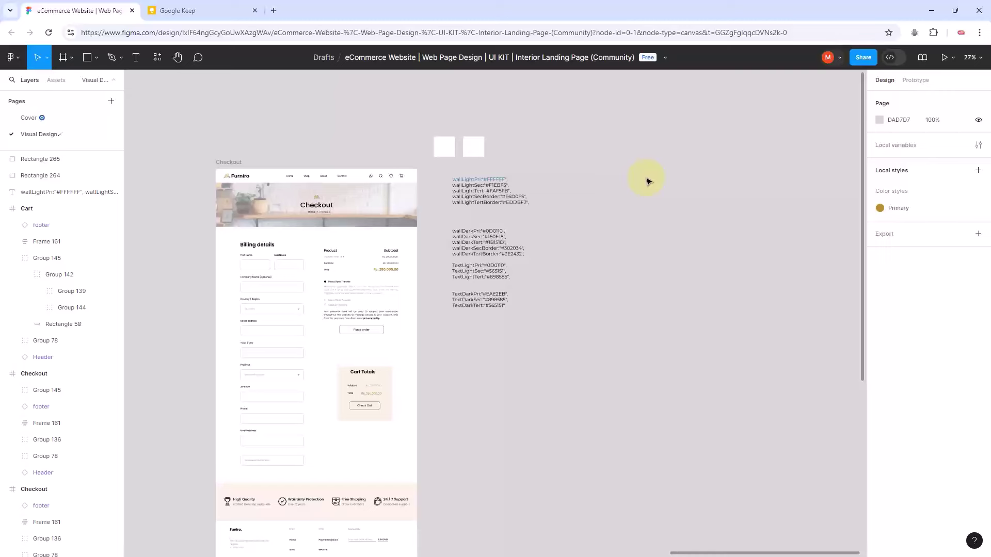
# Step: Move both white sample swatches from above the colour list to just below its last line
pyautogui.scroll(3, 457, 238)
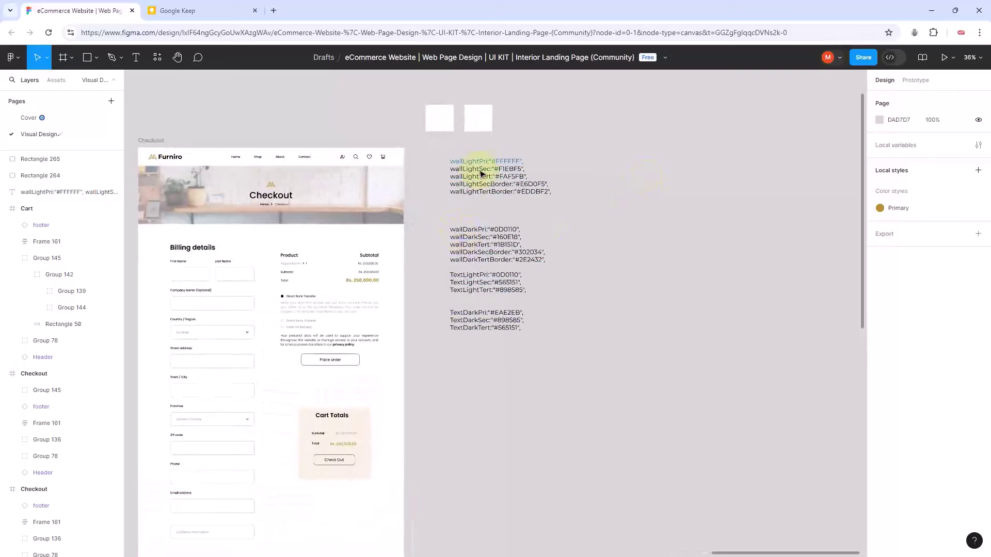
pyautogui.moveTo(526, 124); pyautogui.dragTo(458, 377)
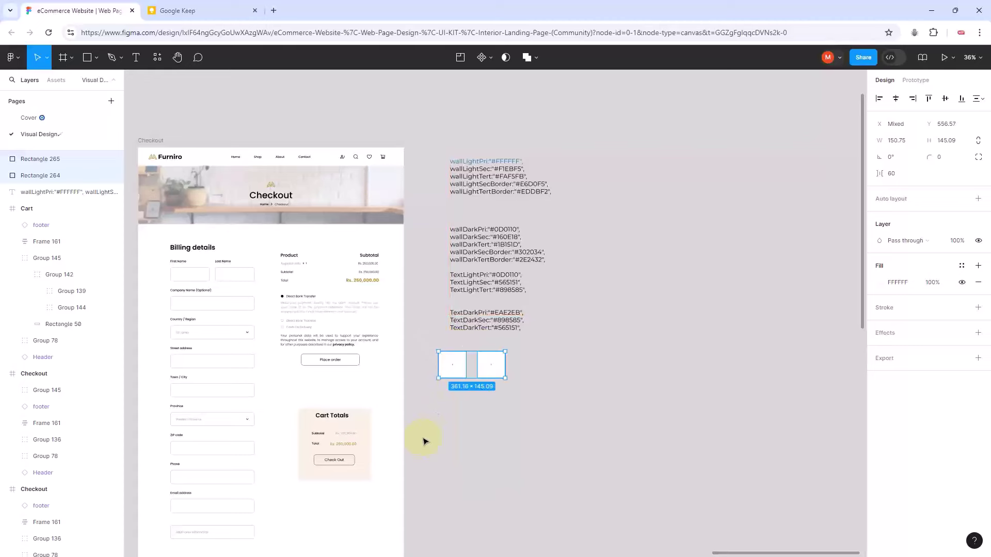
pyautogui.scroll(3, 422, 440)
pyautogui.scroll(1, 421, 441)
pyautogui.click(399, 448)
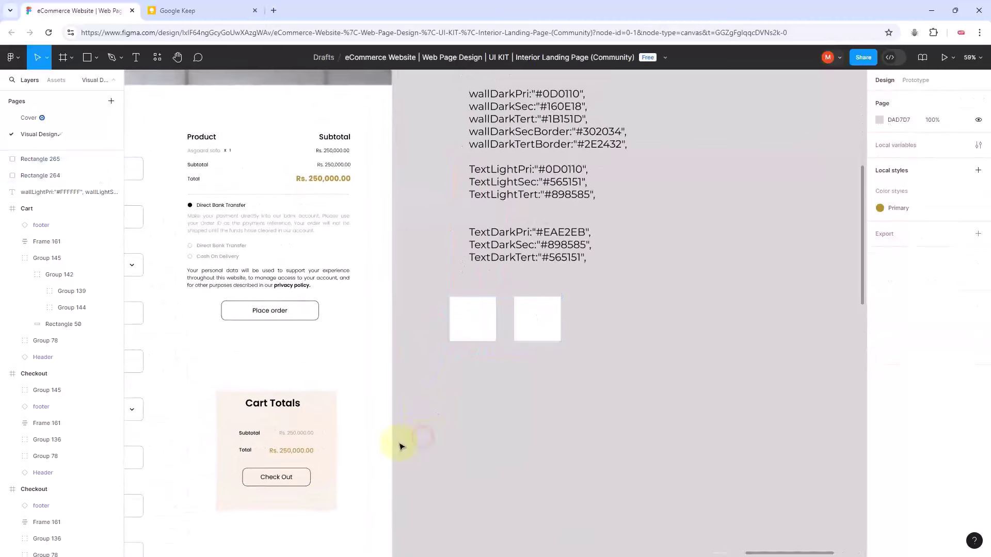
# Step: Fill the second swatch with the beige F9F1E7 sampled from the Cart Totals box background
pyautogui.click(540, 322)
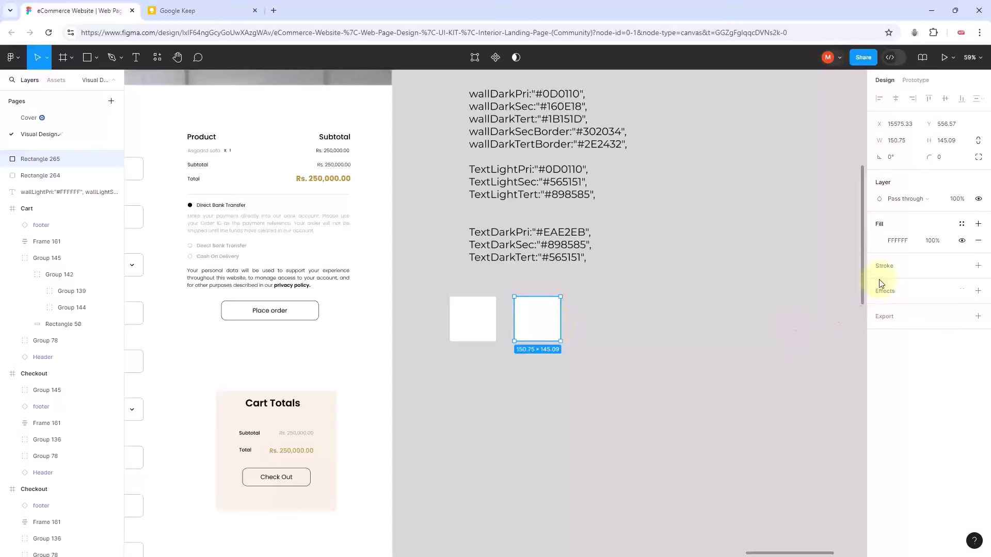
pyautogui.click(881, 241)
pyautogui.click(757, 417)
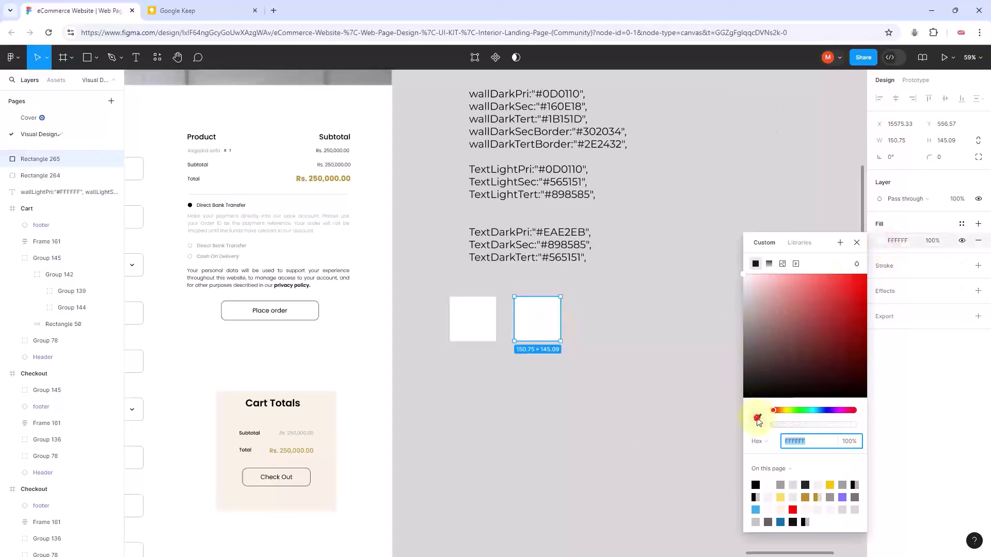
pyautogui.click(325, 413)
pyautogui.click(542, 411)
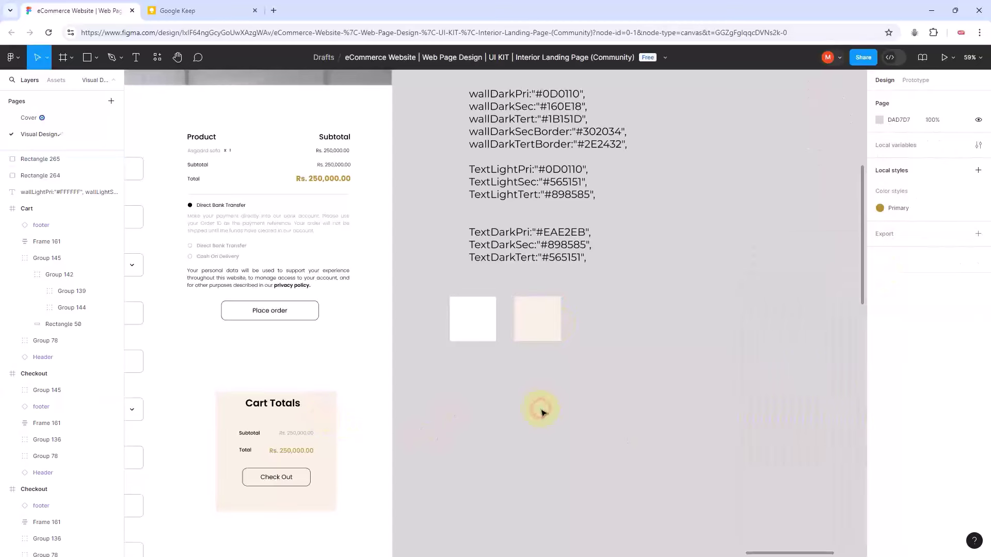
# Step: Copy the beige swatch's hex code and replace the wallLightSec value in the colour list with F9F1E7
pyautogui.scroll(2, 601, 392)
pyautogui.scroll(2, 602, 392)
pyautogui.click(534, 392)
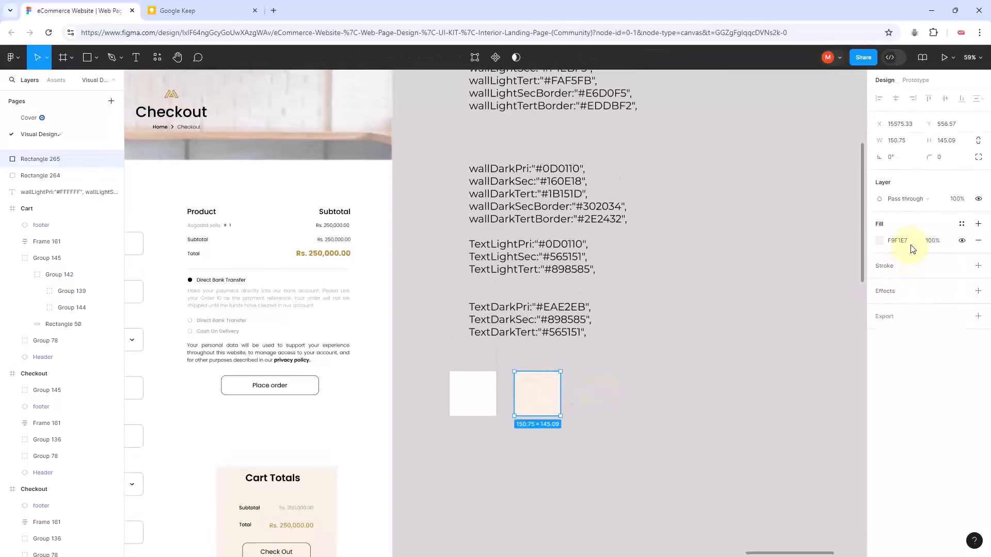
pyautogui.click(910, 243)
pyautogui.hotkey('ctrl', 'c')
pyautogui.scroll(6, 676, 221)
pyautogui.scroll(4, 558, 239)
pyautogui.scroll(2, 558, 239)
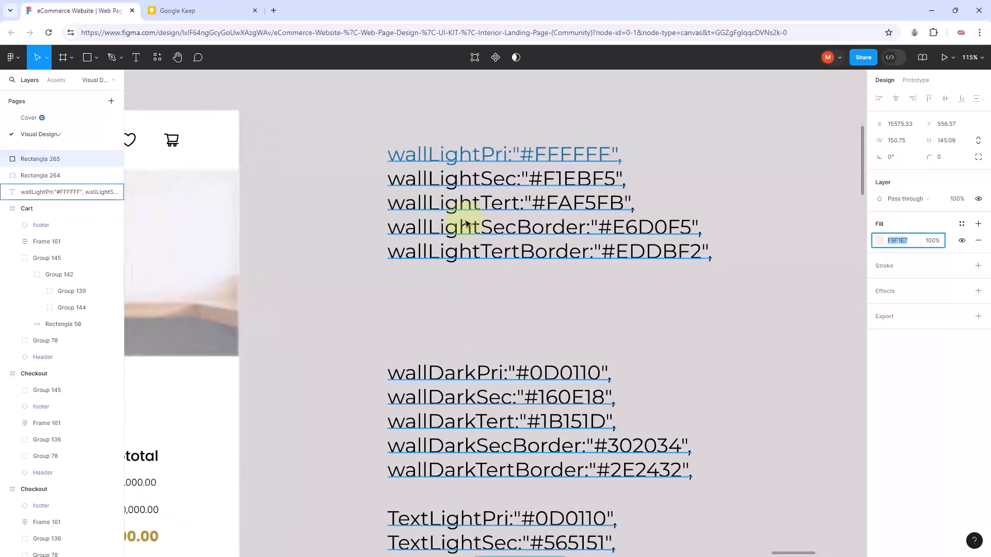
pyautogui.doubleClick(611, 178)
pyautogui.click(616, 179)
pyautogui.moveTo(612, 178); pyautogui.dragTo(543, 177)
pyautogui.hotkey('ctrl', 'v')
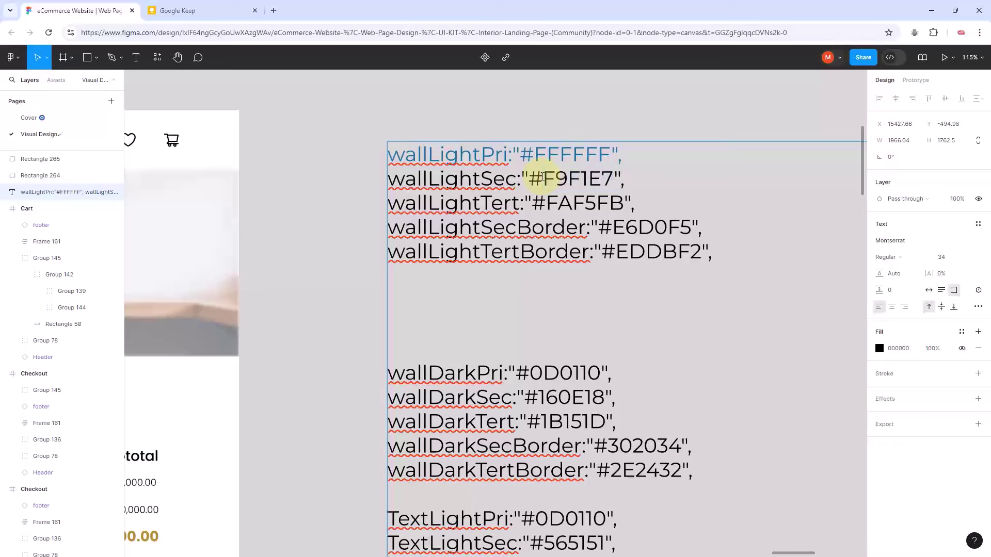
# Step: Recolour the wallLightSec line in the colour list to the dark blue 1671A3
pyautogui.moveTo(626, 178); pyautogui.dragTo(388, 178)
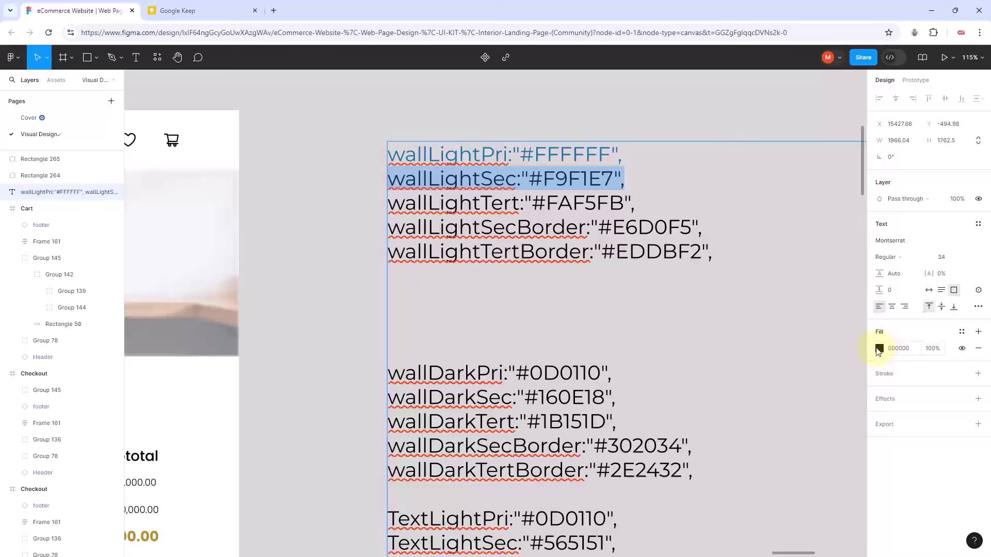
pyautogui.click(879, 349)
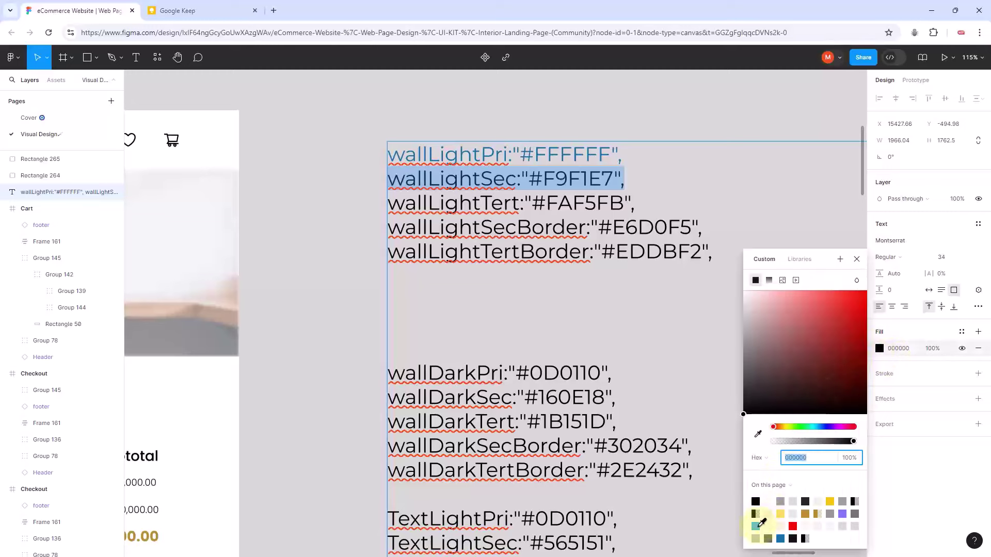
pyautogui.click(757, 526)
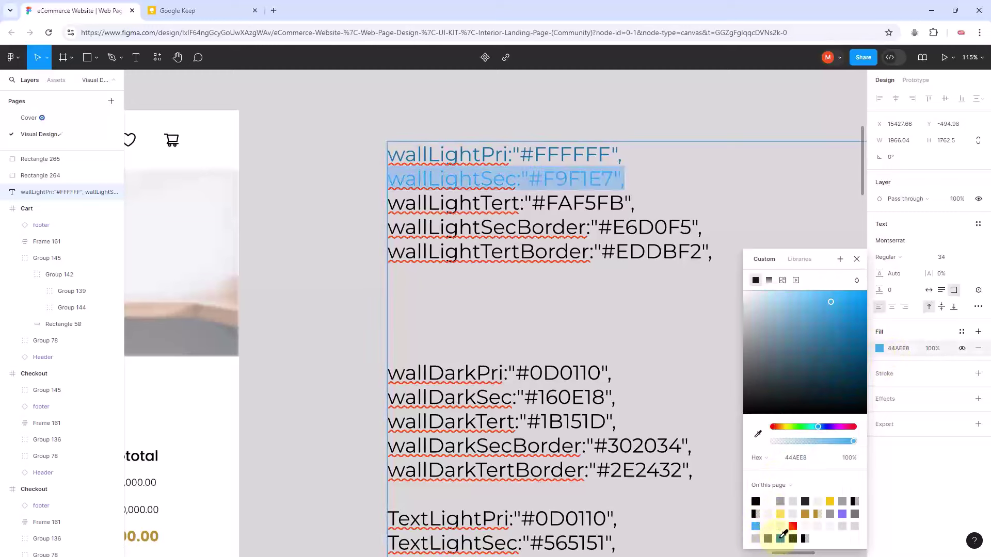
pyautogui.click(780, 539)
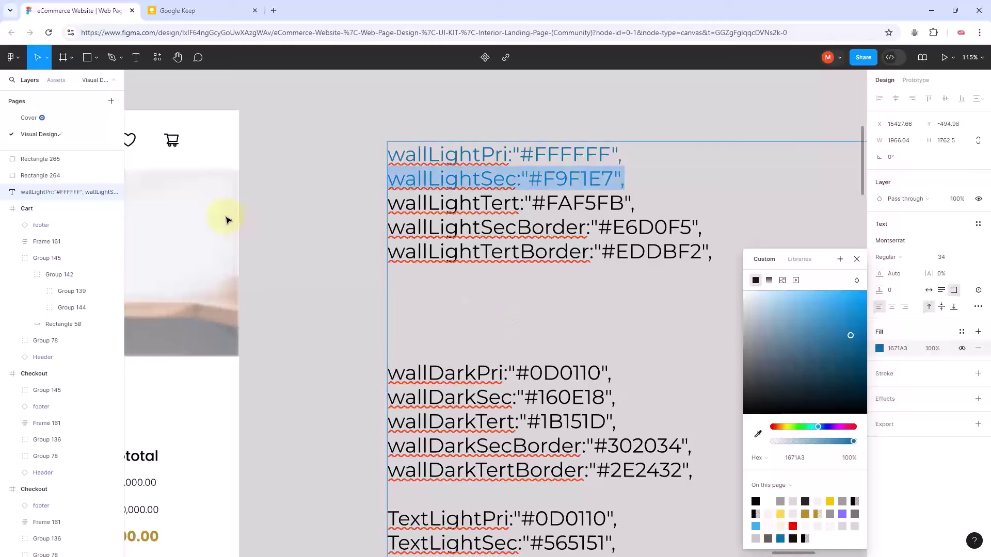
pyautogui.press('Escape')
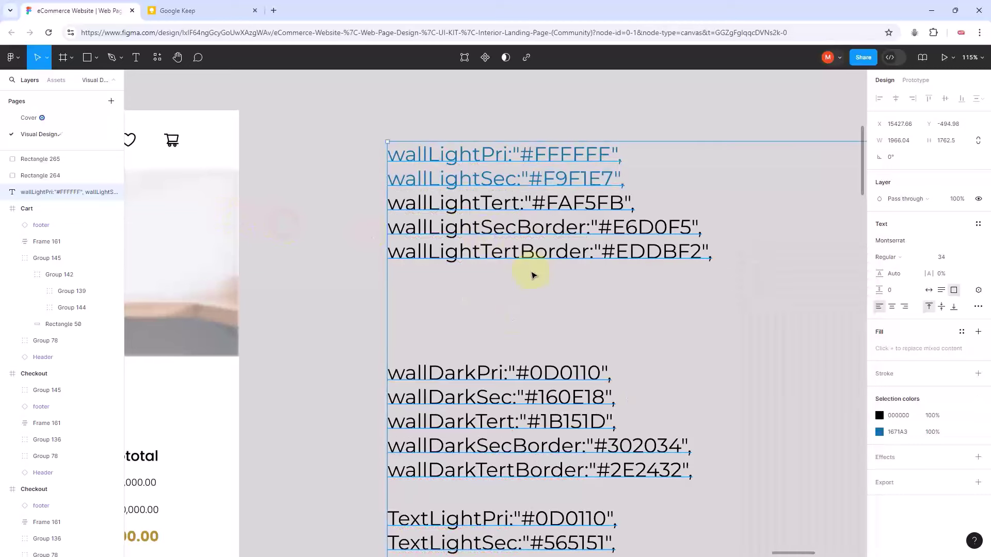
# Step: Examine the revised Checkout page's form fields, Cart Totals box, feature band and footer for a third wall colour and borders
pyautogui.scroll(-1, 533, 275)
pyautogui.scroll(-5, 533, 275)
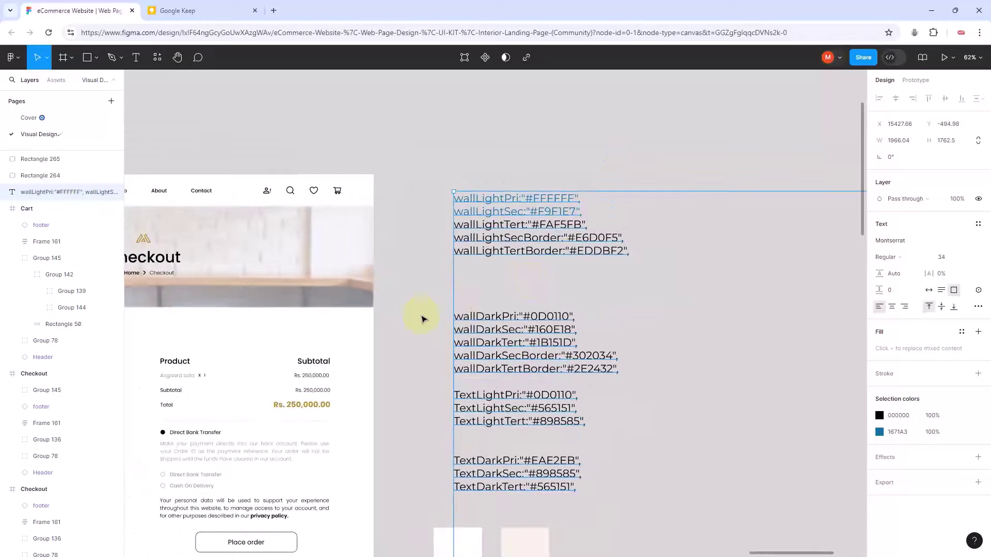
pyautogui.scroll(-3, 422, 318)
pyautogui.hscroll(-3, 422, 318)
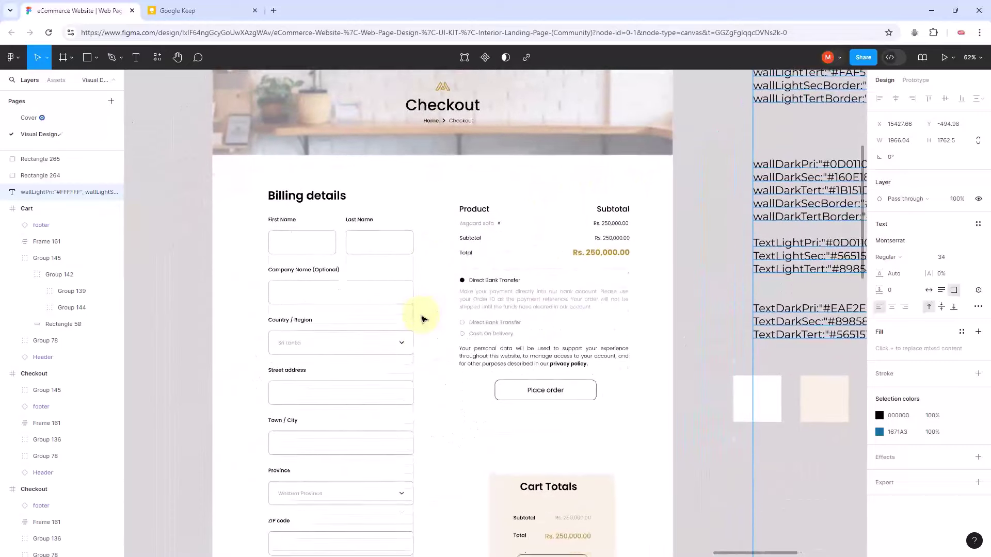
pyautogui.scroll(-5, 423, 318)
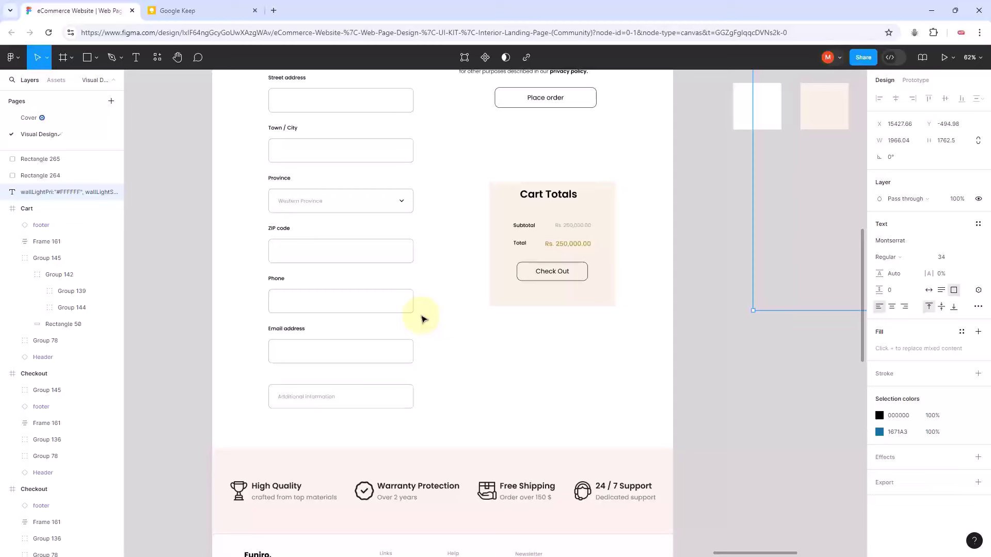
pyautogui.hscroll(3, 422, 318)
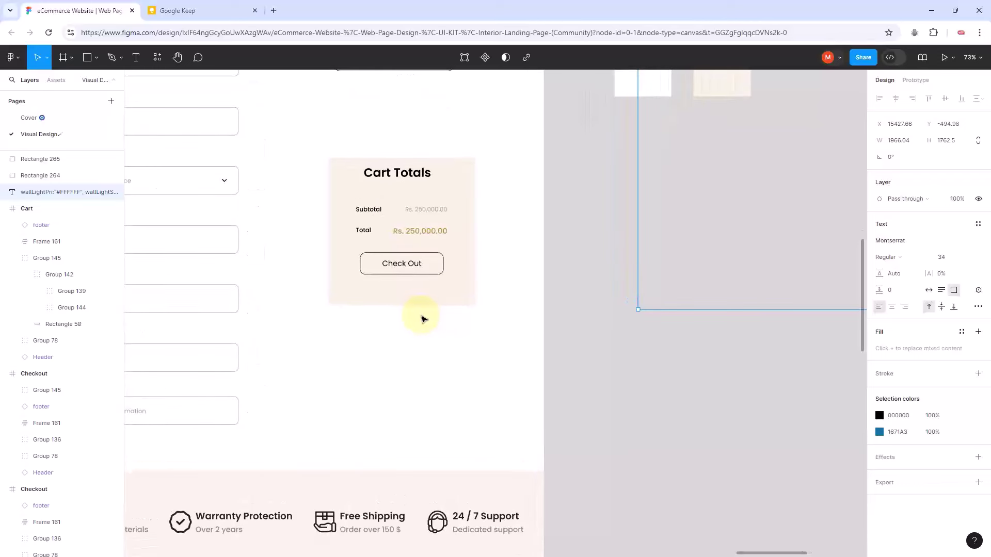
pyautogui.hscroll(-3, 422, 319)
pyautogui.scroll(2, 422, 318)
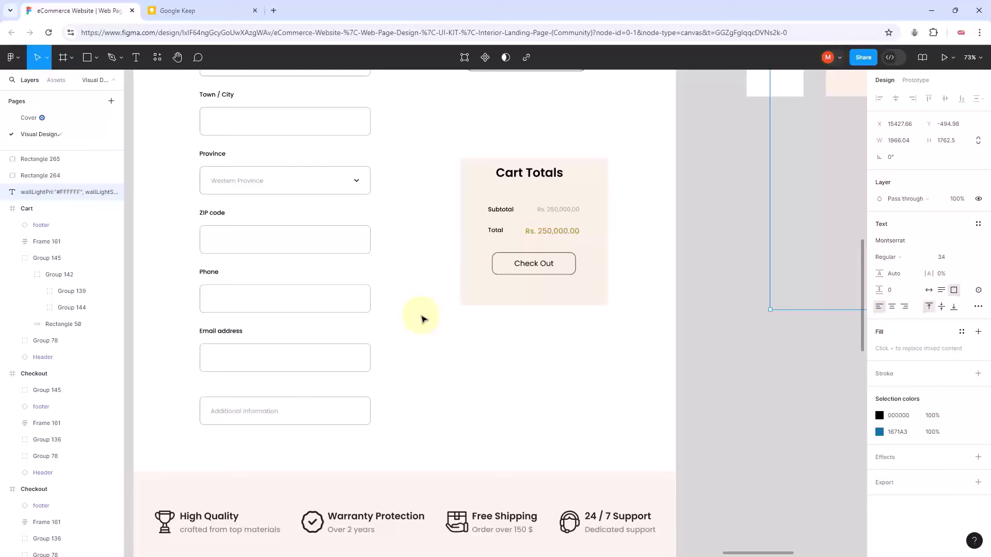
pyautogui.scroll(2, 422, 319)
pyautogui.hscroll(1, 422, 319)
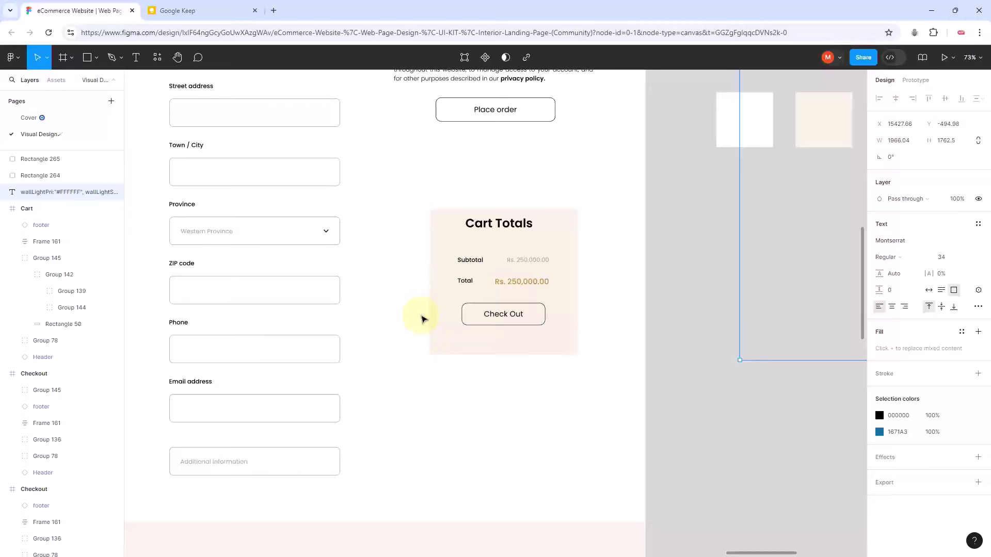
pyautogui.scroll(-3, 422, 319)
pyautogui.scroll(2, 422, 318)
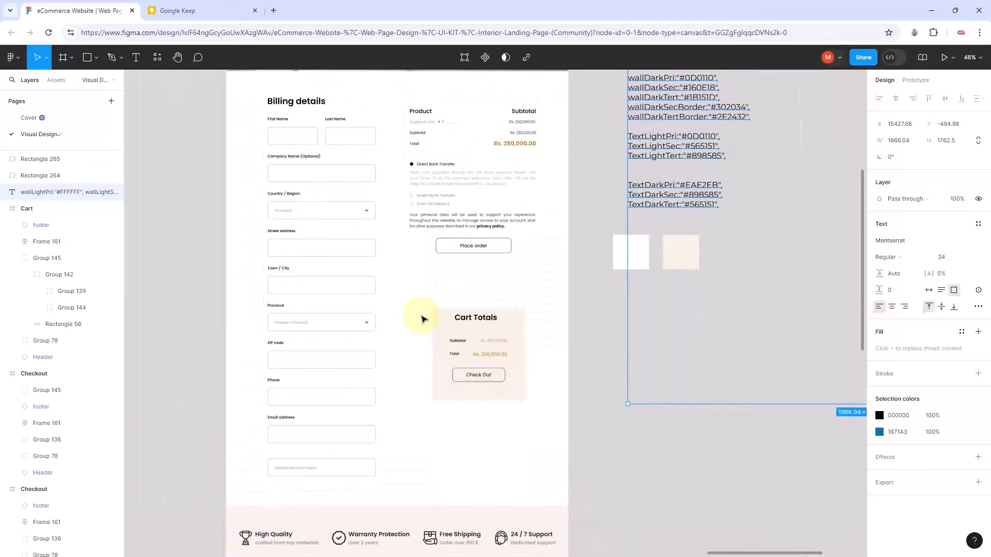
pyautogui.scroll(-1, 422, 319)
pyautogui.hscroll(-5, 422, 319)
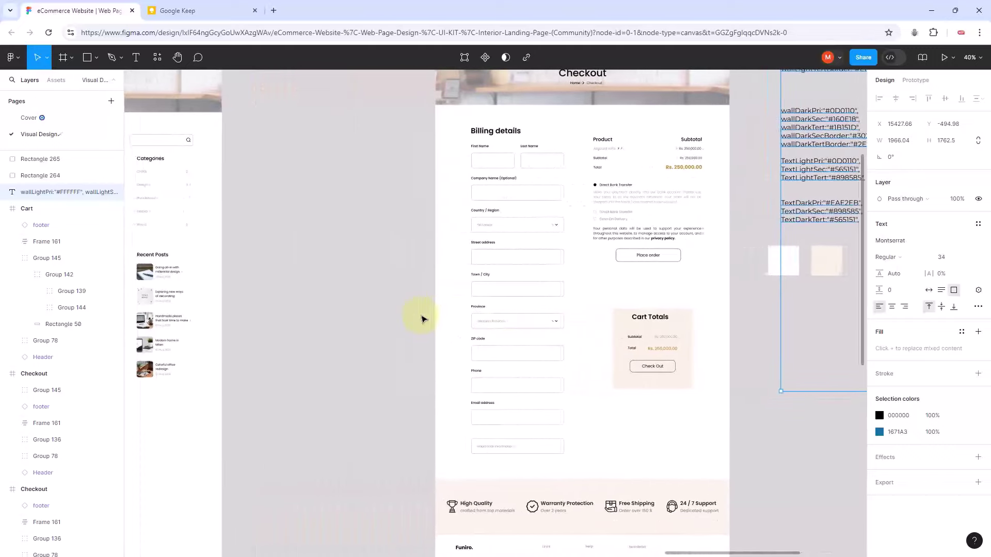
pyautogui.scroll(-2, 422, 318)
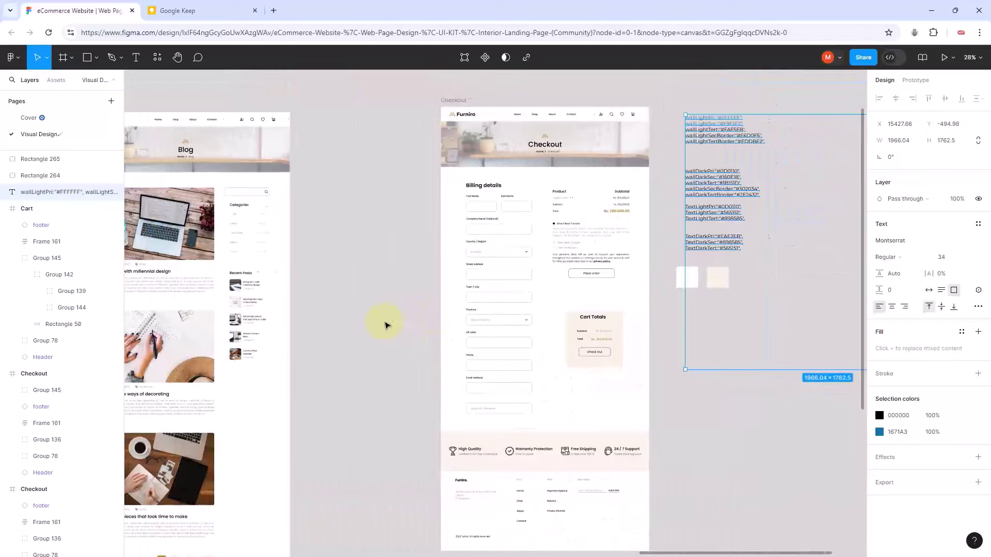
# Step: Survey the other page designs from Blog and Contact back to Shop and Home for further background colours, including the Home banner
pyautogui.hscroll(-10, 386, 324)
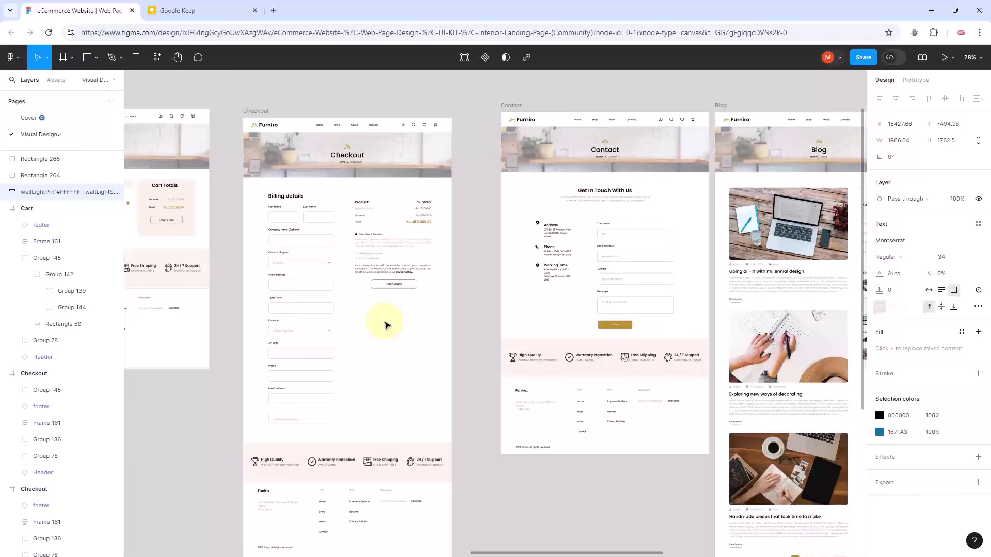
pyautogui.hscroll(-15, 386, 325)
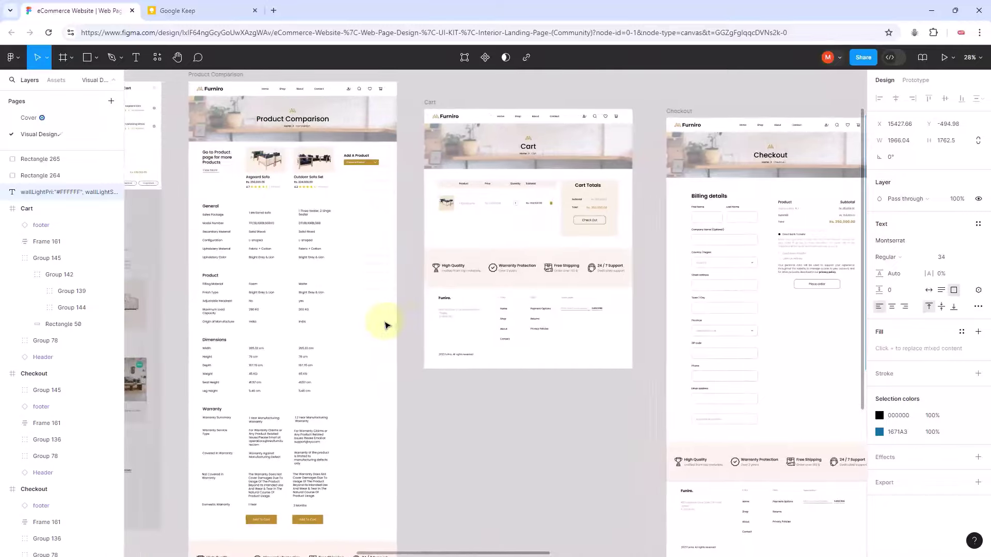
pyautogui.hscroll(-15, 386, 324)
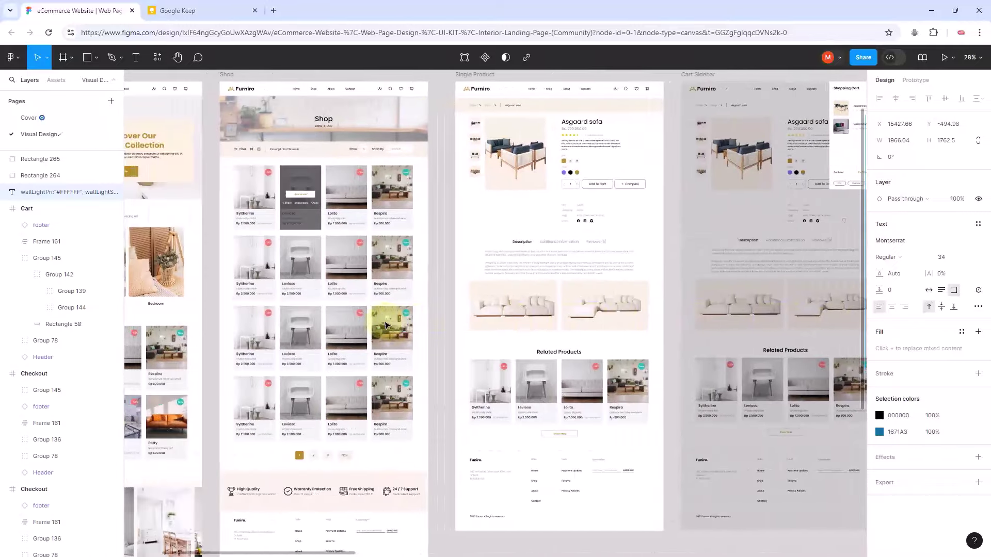
pyautogui.hscroll(-2, 386, 324)
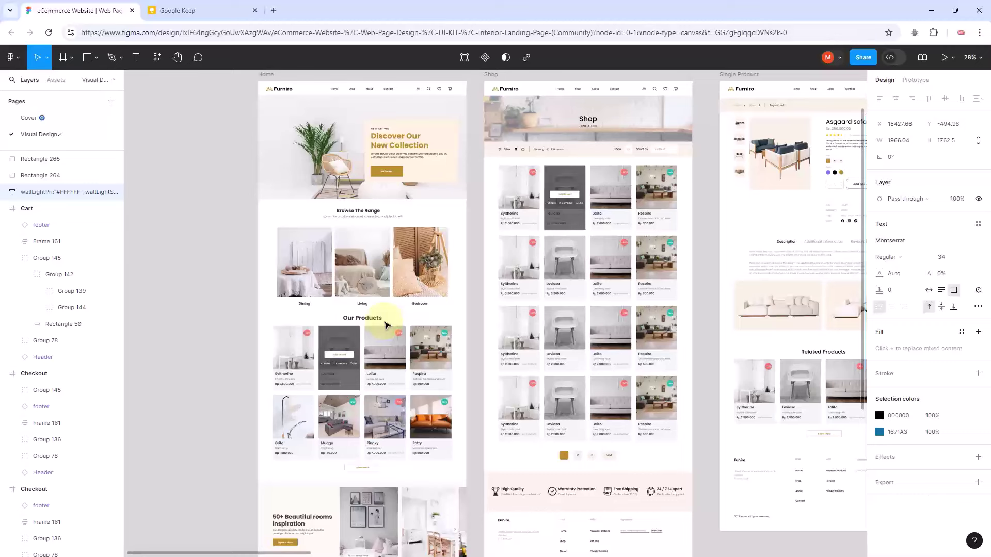
pyautogui.scroll(-5, 386, 324)
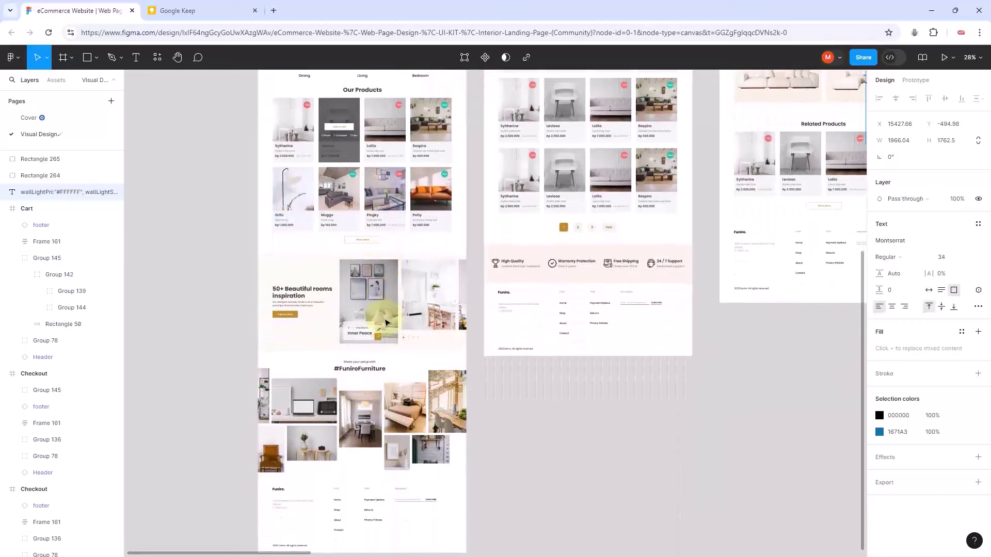
pyautogui.scroll(5, 385, 379)
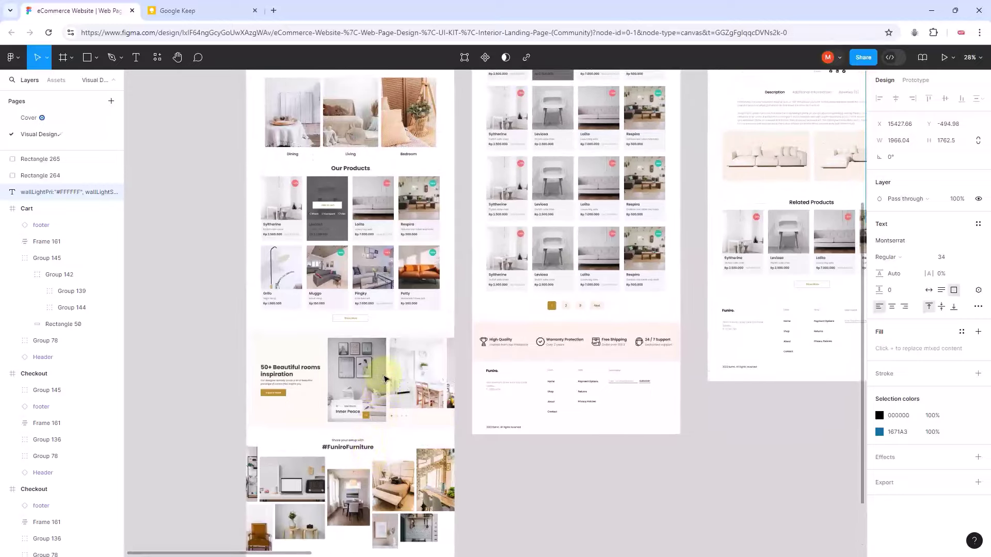
pyautogui.scroll(2, 384, 379)
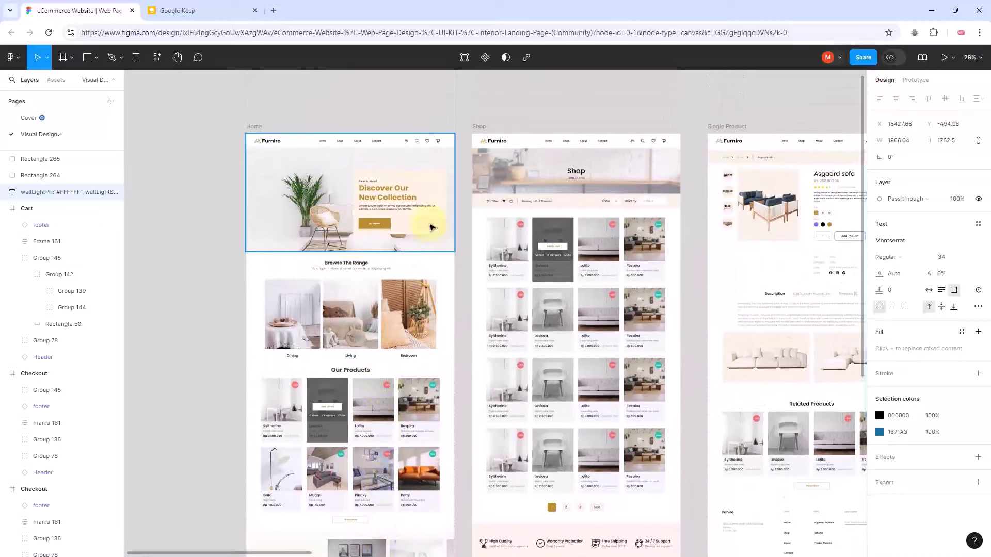
pyautogui.scroll(5, 433, 228)
pyautogui.scroll(4, 432, 227)
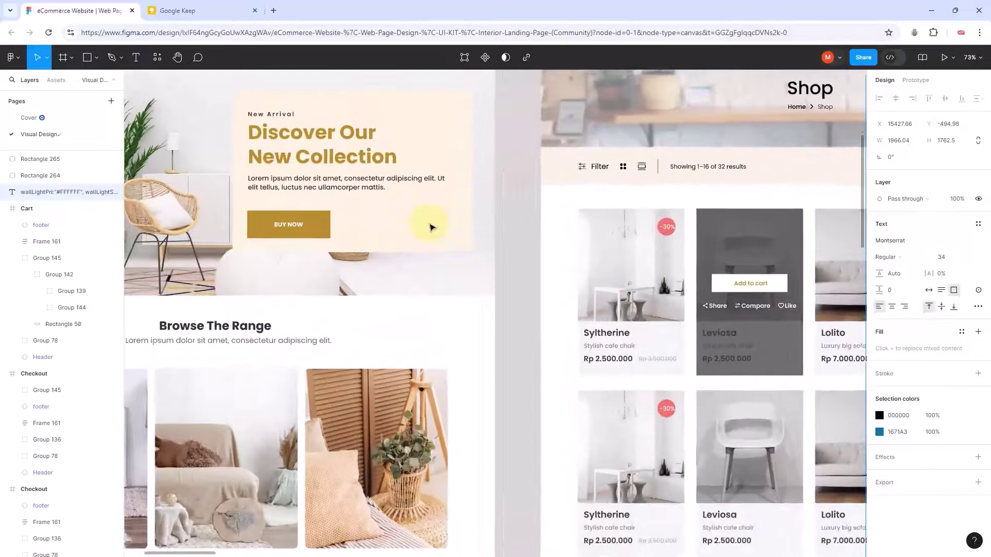
# Step: Inspect the background fill of the New Arrival card in the Home page banner
pyautogui.scroll(5, 283, 183)
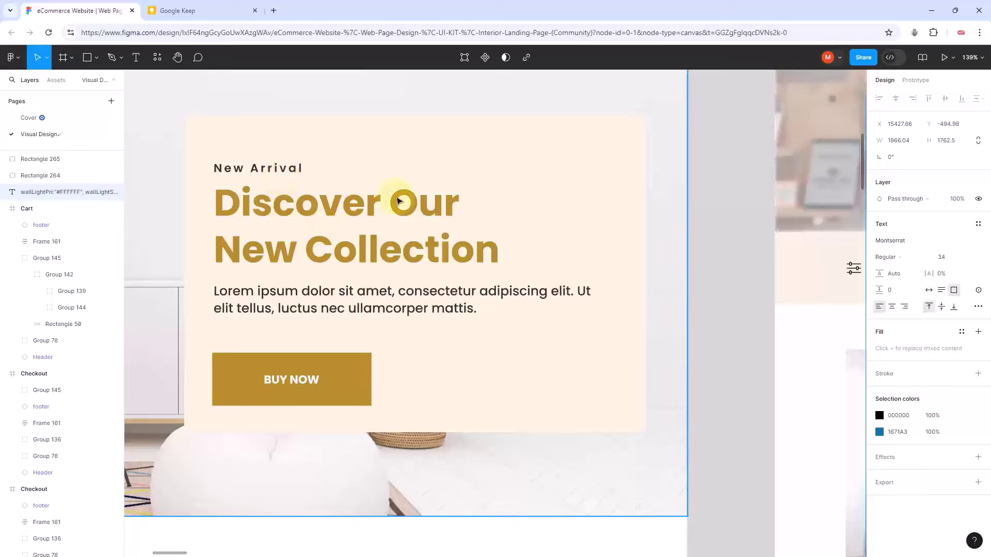
pyautogui.click(365, 184)
pyautogui.click(365, 184)
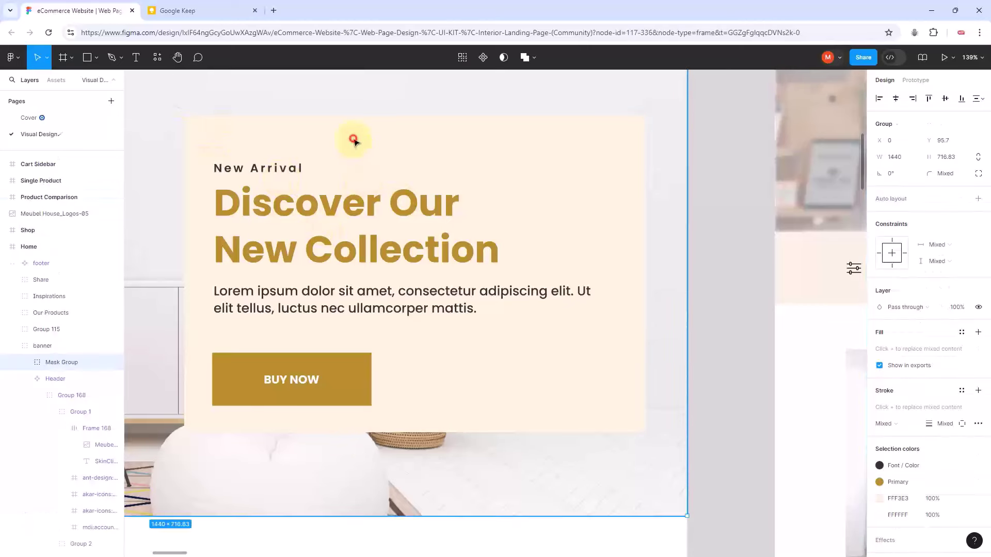
pyautogui.doubleClick(355, 138)
pyautogui.doubleClick(354, 138)
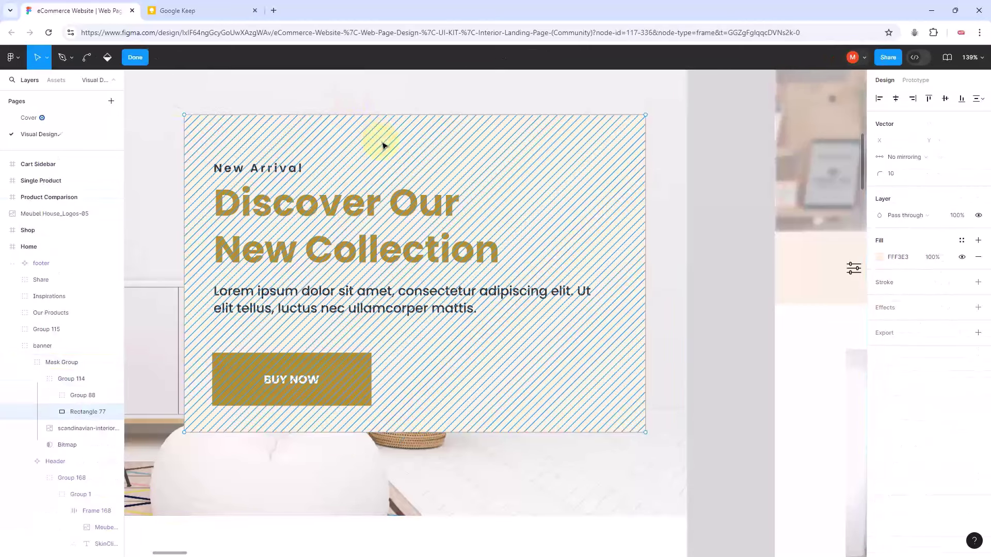
pyautogui.click(346, 92)
pyautogui.click(165, 161)
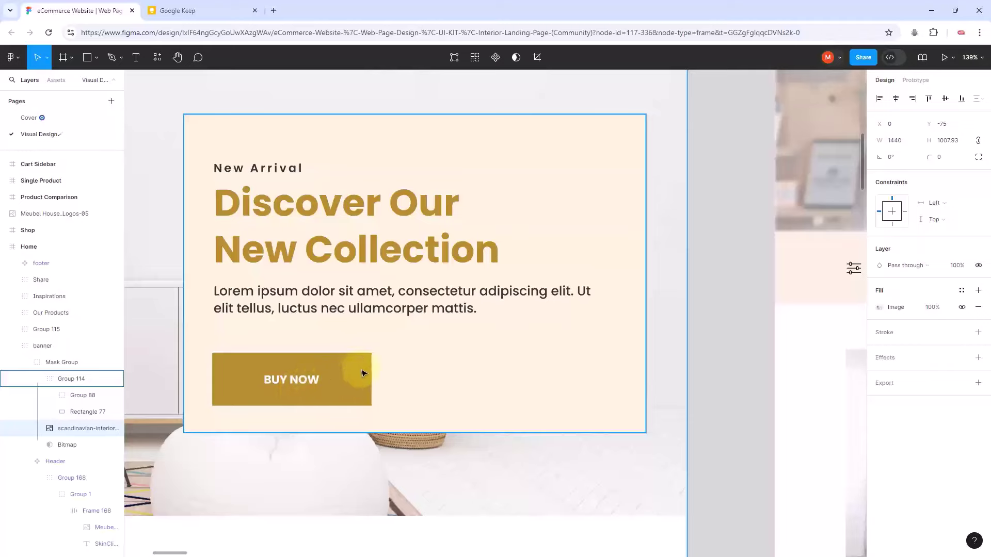
# Step: Duplicate the Home banner's New Arrival card group and place the copy on the empty canvas above the Shop frame
pyautogui.press('-')
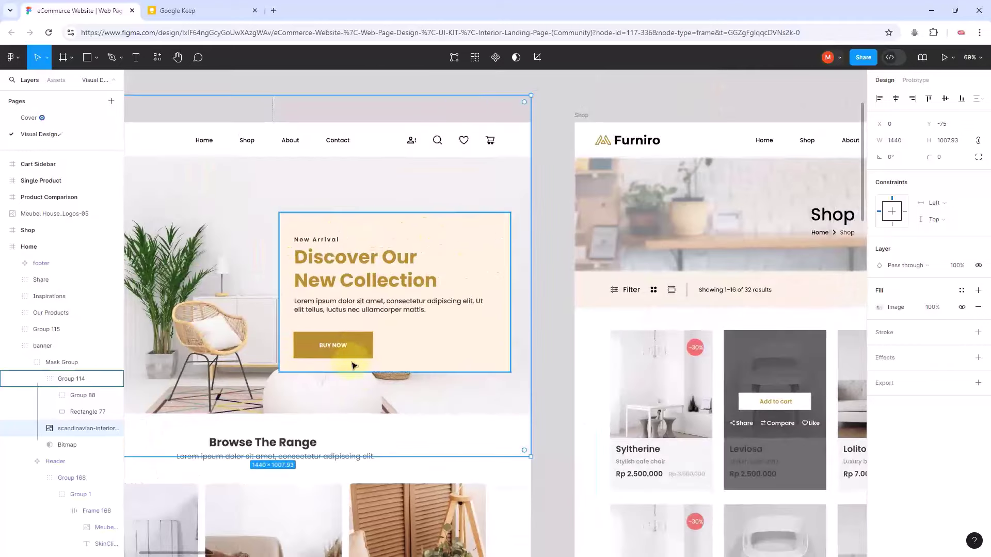
pyautogui.keyDown('ctrl'); pyautogui.scroll(-5, 453, 328); pyautogui.keyUp('ctrl')
pyautogui.hscroll(3, 452, 329)
pyautogui.click(331, 290)
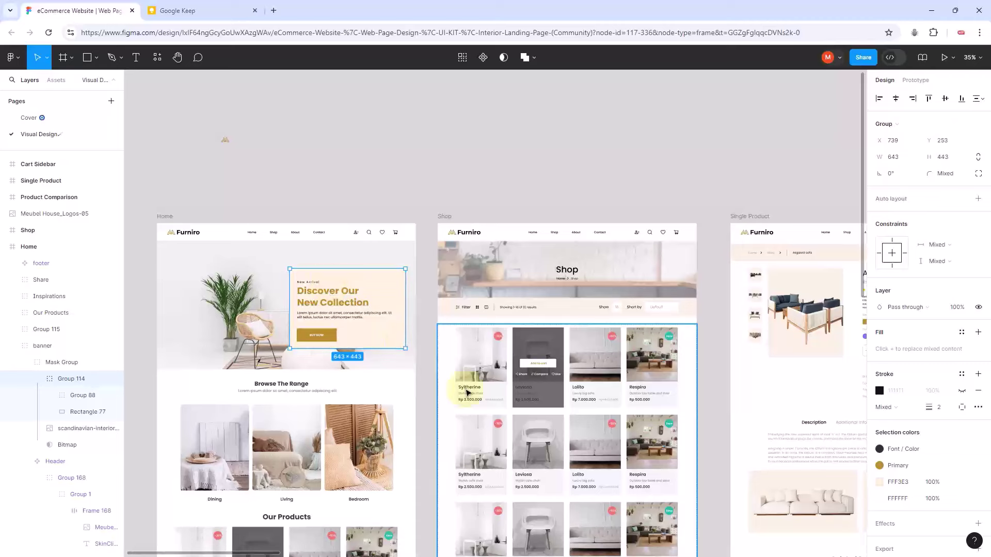
pyautogui.hscroll(5, 465, 388)
pyautogui.hscroll(-5, 465, 389)
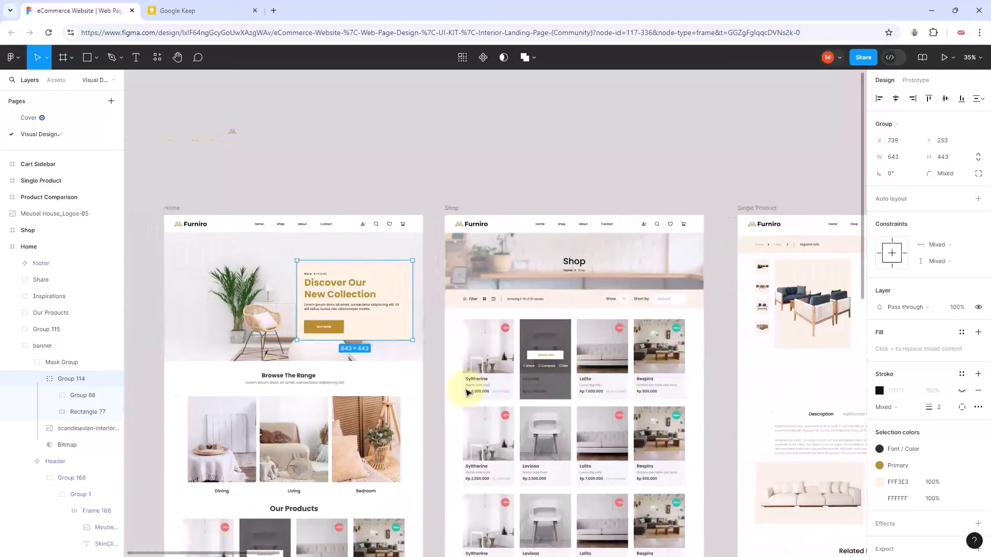
pyautogui.keyDown('alt'); pyautogui.moveTo(391, 306); pyautogui.dragTo(632, 171); pyautogui.keyUp('alt')
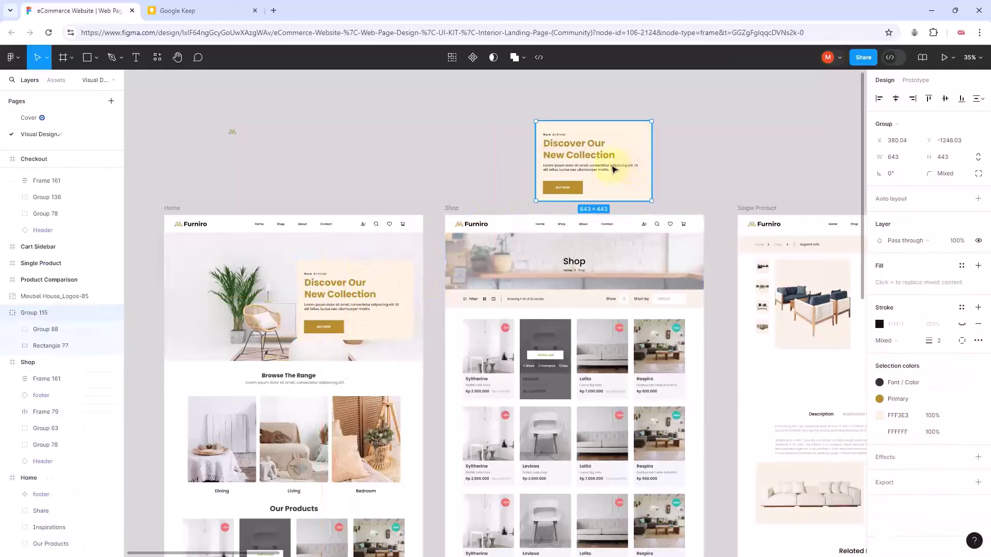
# Step: Move the copied New Arrival card across the canvas to the space above the Blog frame
pyautogui.hscroll(5, 614, 170)
pyautogui.scroll(-5, 454, 165)
pyautogui.hscroll(3, 457, 167)
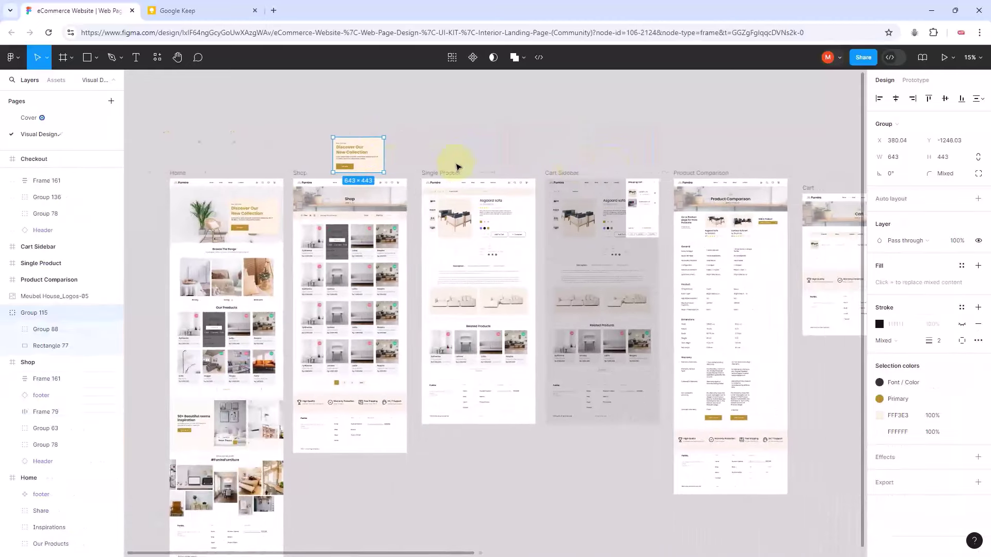
pyautogui.hscroll(3, 456, 166)
pyautogui.moveTo(247, 164); pyautogui.dragTo(735, 395)
pyautogui.hscroll(5, 735, 397)
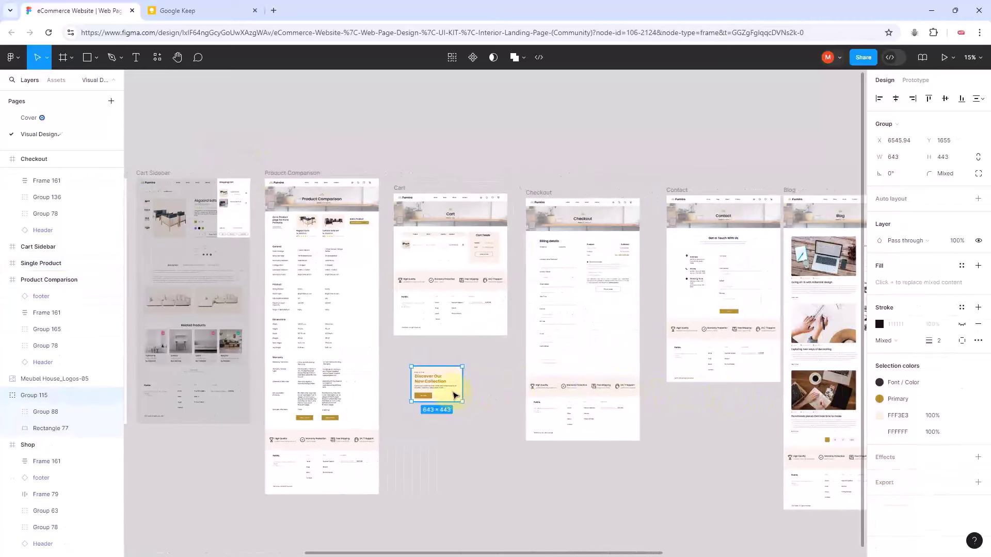
pyautogui.moveTo(455, 384); pyautogui.dragTo(850, 142)
# Step: Place the copied New Arrival card beside the two colour swatches, below the colour list of the revised Checkout page
pyautogui.hscroll(5, 658, 205)
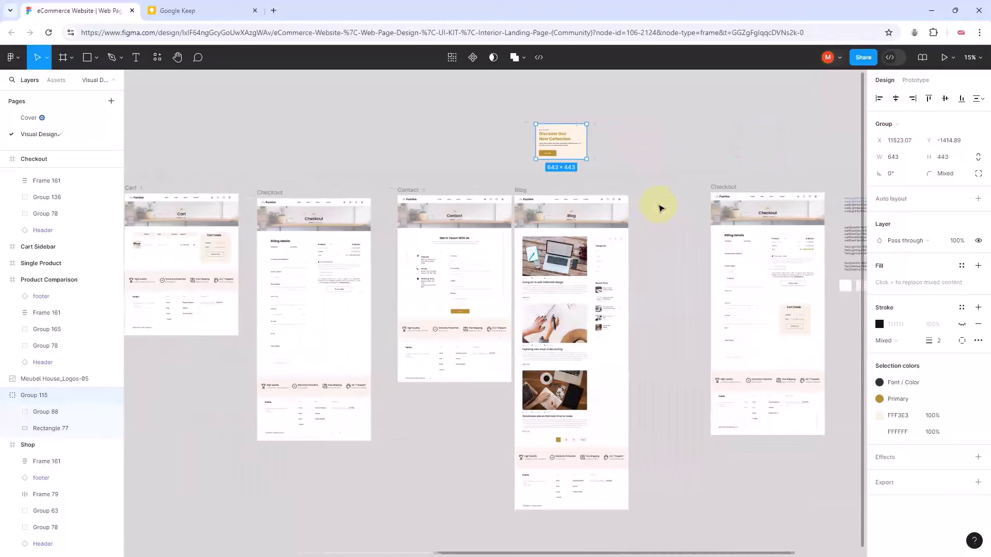
pyautogui.hscroll(7, 659, 206)
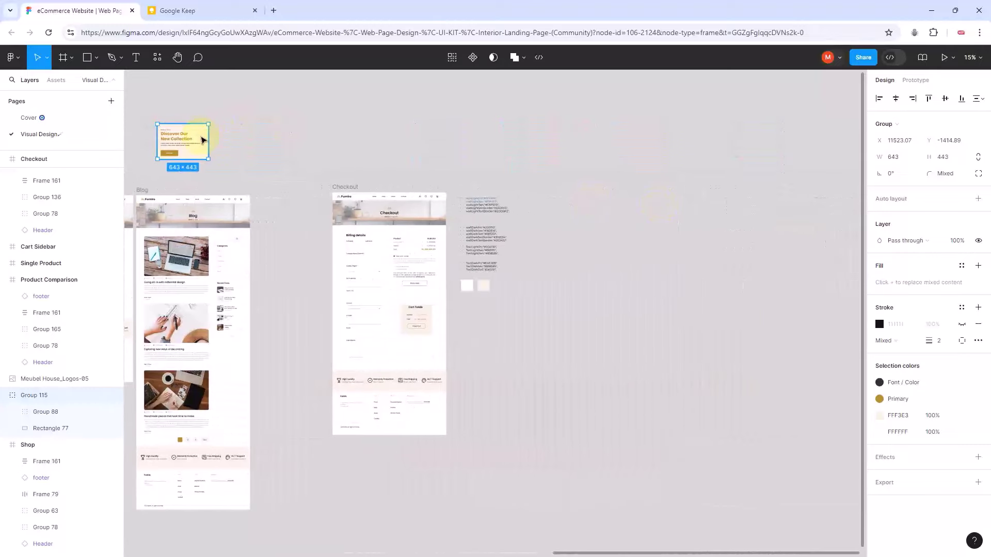
pyautogui.moveTo(202, 141); pyautogui.dragTo(516, 303)
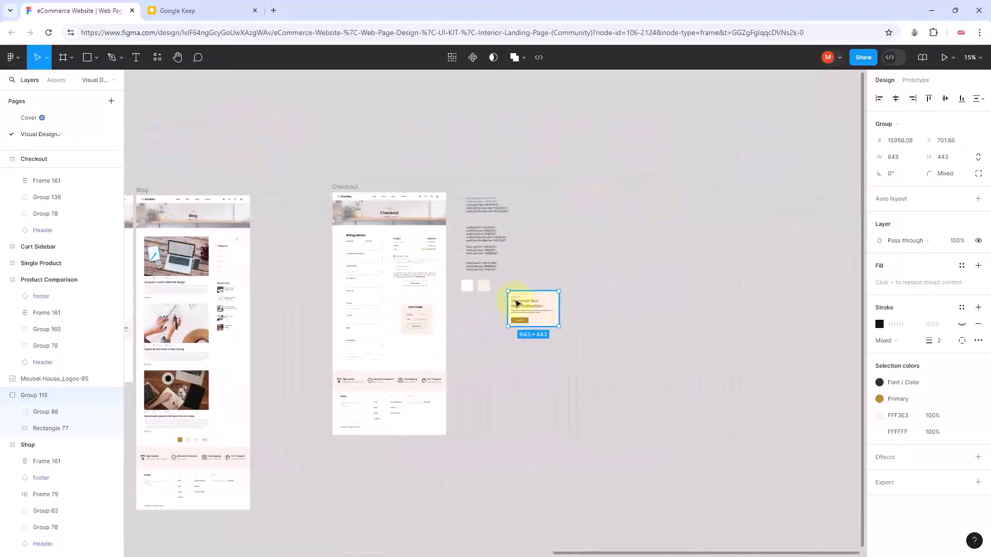
pyautogui.scroll(3, 505, 296)
pyautogui.scroll(3, 492, 262)
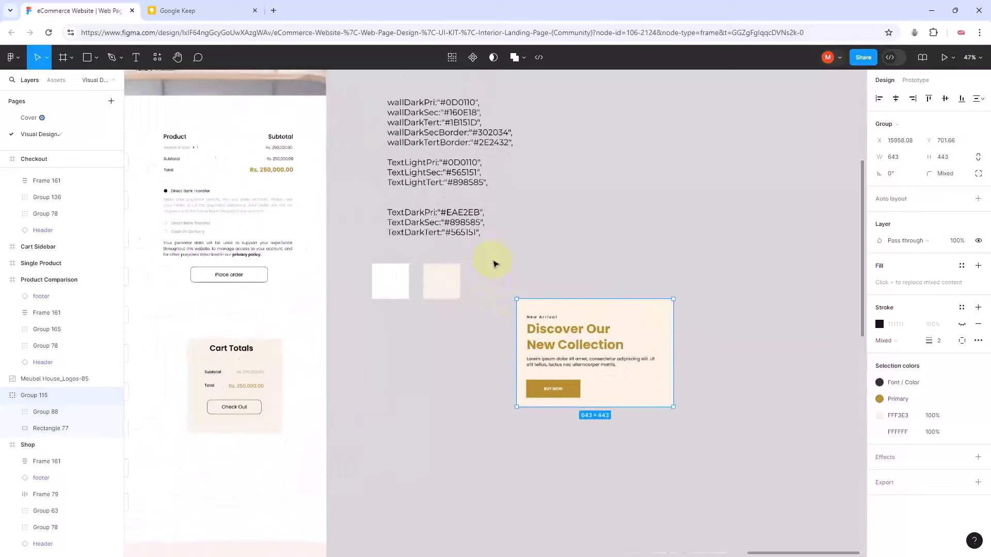
pyautogui.scroll(1, 494, 265)
pyautogui.scroll(2, 474, 284)
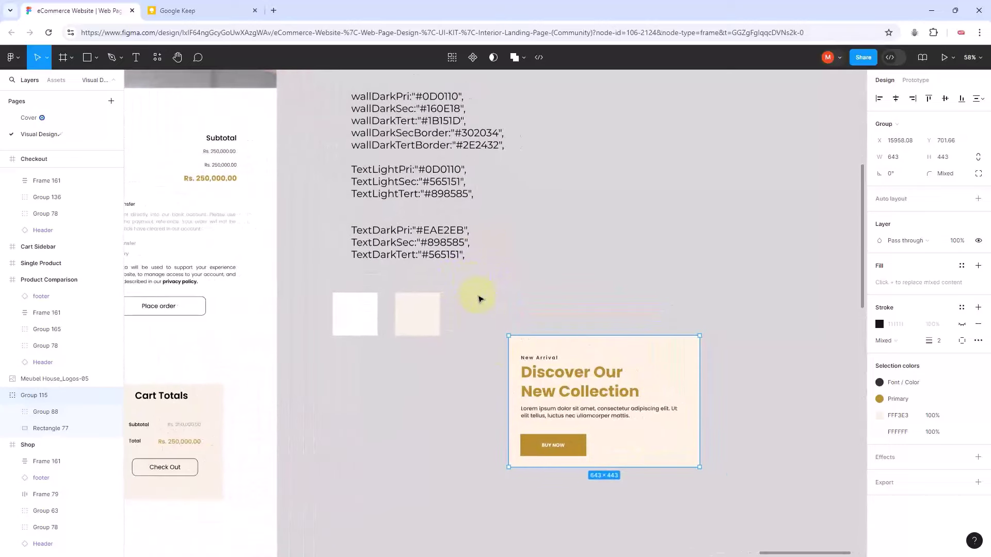
pyautogui.moveTo(579, 371); pyautogui.dragTo(566, 317)
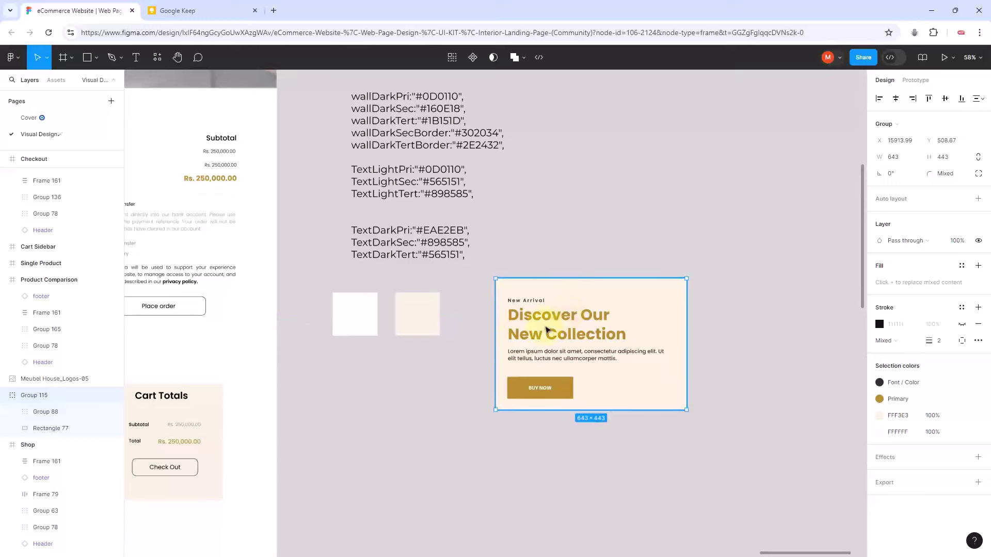
# Step: Duplicate the beige F9F1E7 swatch and place the copy directly below it
pyautogui.click(416, 317)
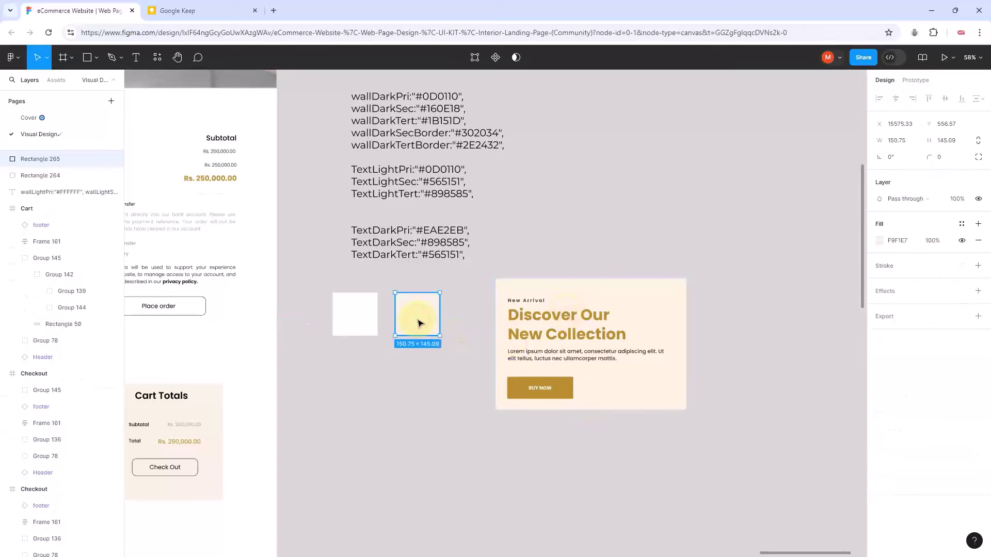
pyautogui.hotkey('ctrl', 'd')
pyautogui.moveTo(418, 324); pyautogui.dragTo(422, 383)
pyautogui.scroll(3, 478, 374)
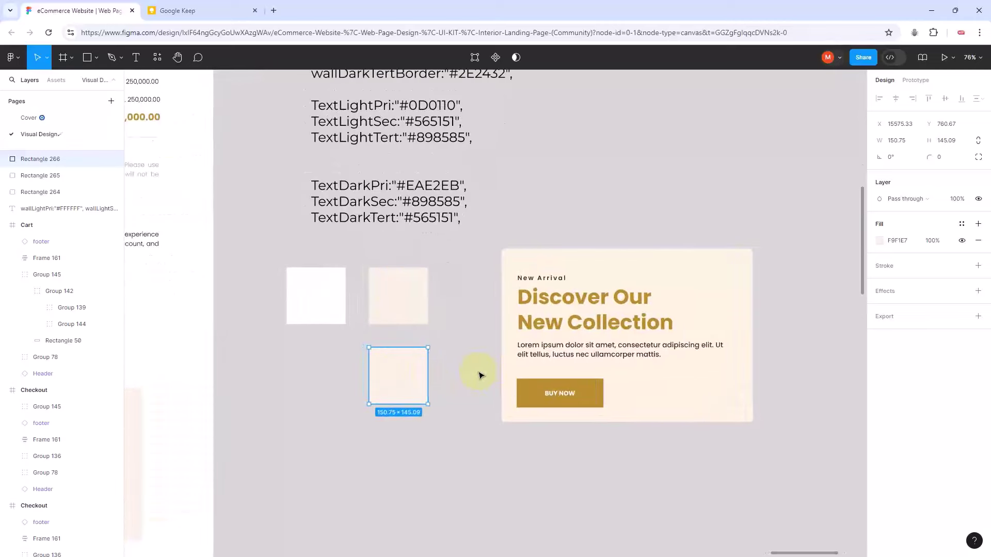
pyautogui.scroll(-5, 479, 374)
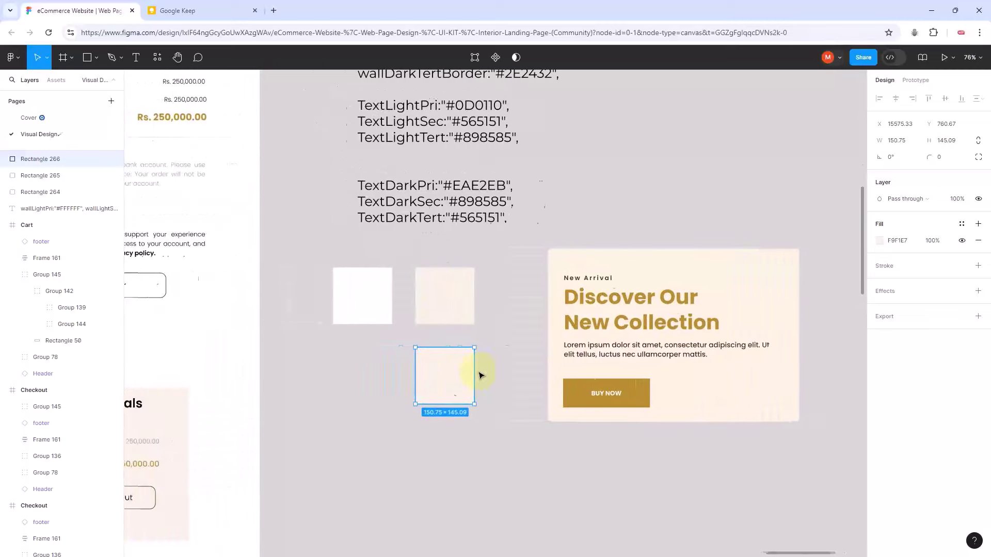
# Step: Examine the revised Checkout page and the Blog page, including the Blog pagination buttons, for further background colours
pyautogui.scroll(-3, 493, 374)
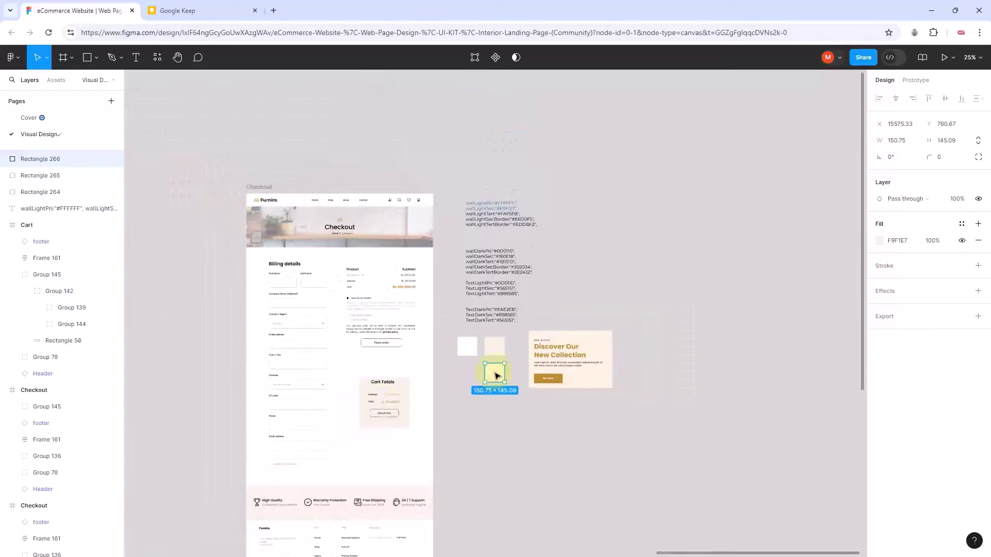
pyautogui.scroll(-3, 403, 408)
pyautogui.hscroll(-3, 403, 407)
pyautogui.hscroll(-5, 393, 413)
pyautogui.scroll(-1, 393, 413)
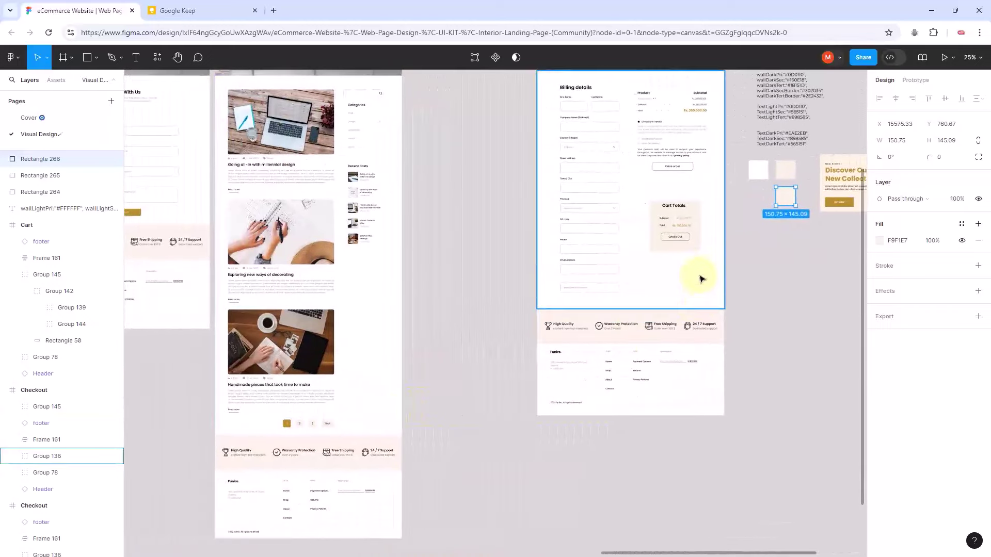
pyautogui.scroll(2, 696, 329)
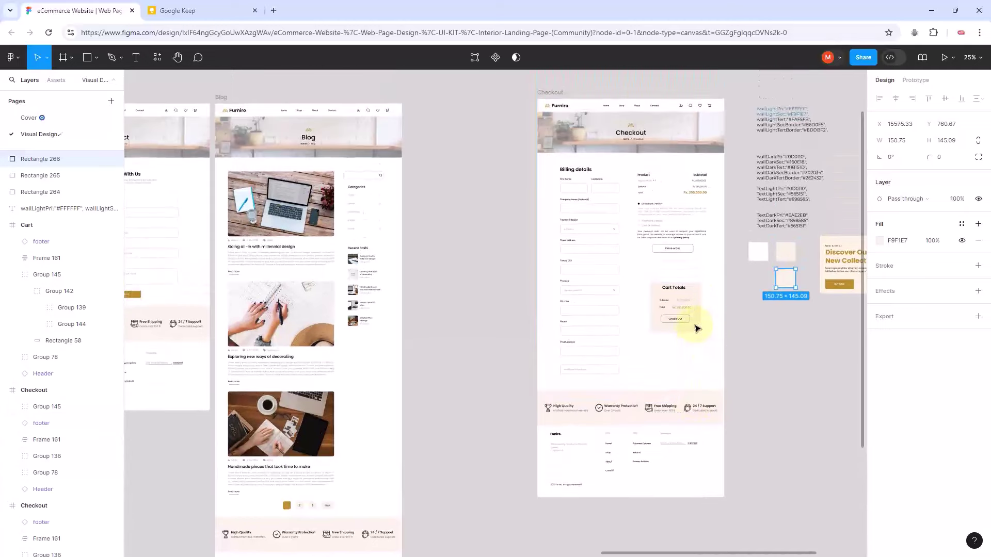
pyautogui.scroll(-3, 697, 329)
pyautogui.hscroll(-6, 697, 329)
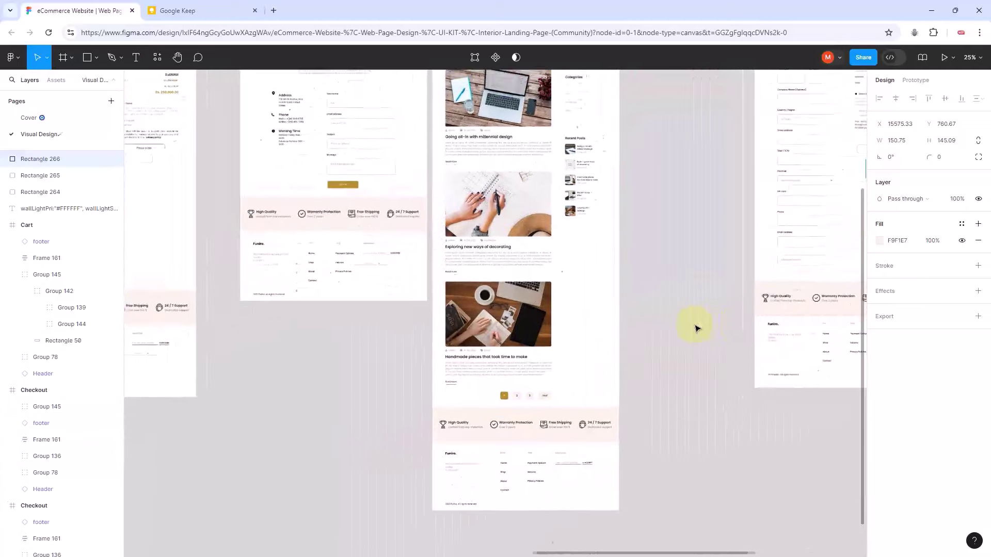
pyautogui.keyDown('ctrl'); pyautogui.scroll(10, 563, 369); pyautogui.keyUp('ctrl')
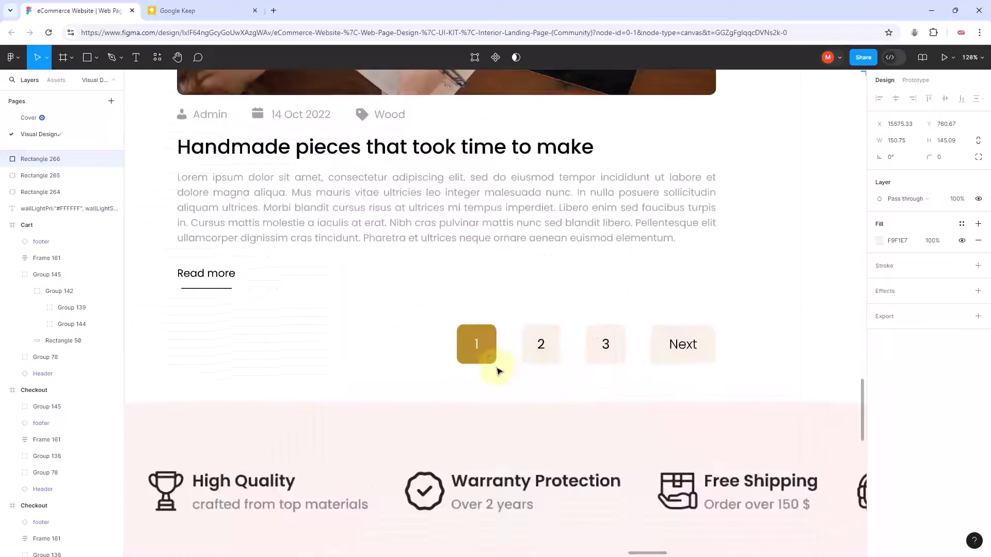
pyautogui.keyDown('ctrl'); pyautogui.scroll(-10, 563, 369); pyautogui.keyUp('ctrl')
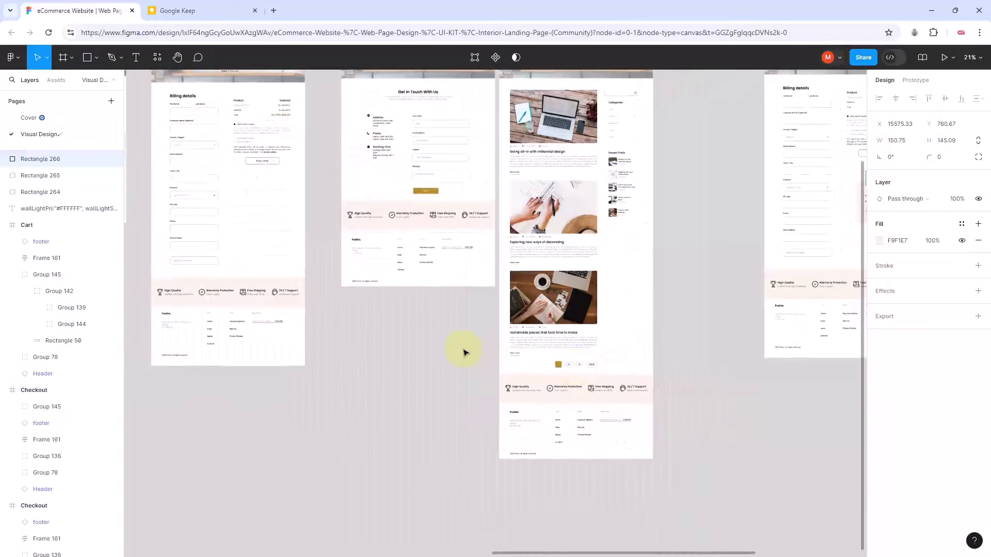
# Step: Survey the page designs from Contact and Cart back to Shop and Home for additional wall colours
pyautogui.hscroll(-5, 465, 351)
pyautogui.hscroll(-3, 463, 352)
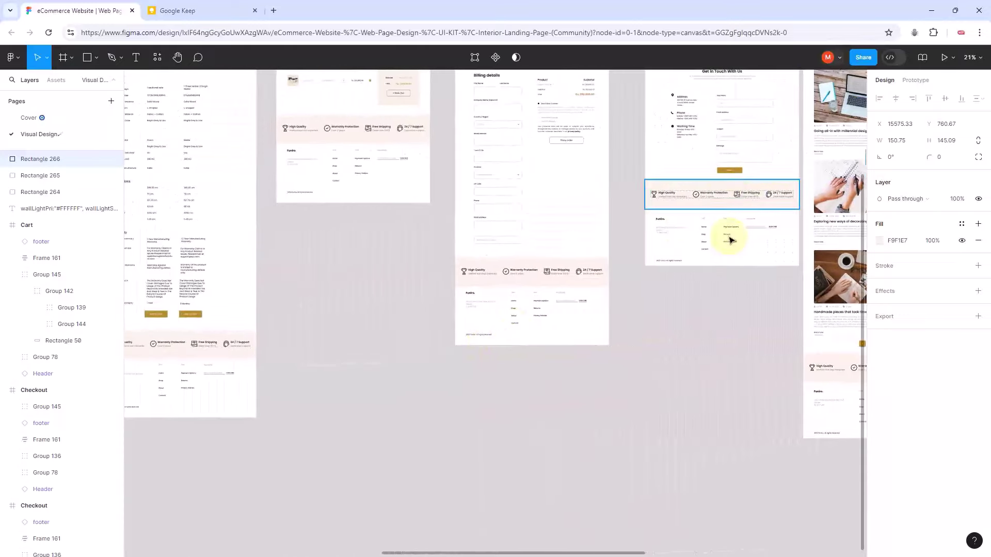
pyautogui.scroll(4, 732, 240)
pyautogui.scroll(3, 732, 241)
pyautogui.hscroll(-5, 664, 254)
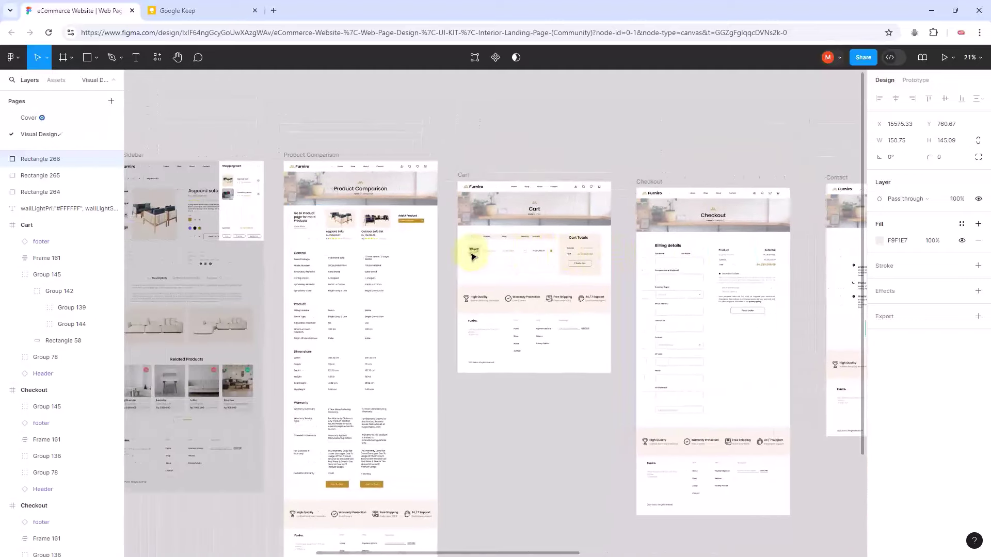
pyautogui.hscroll(-6, 354, 483)
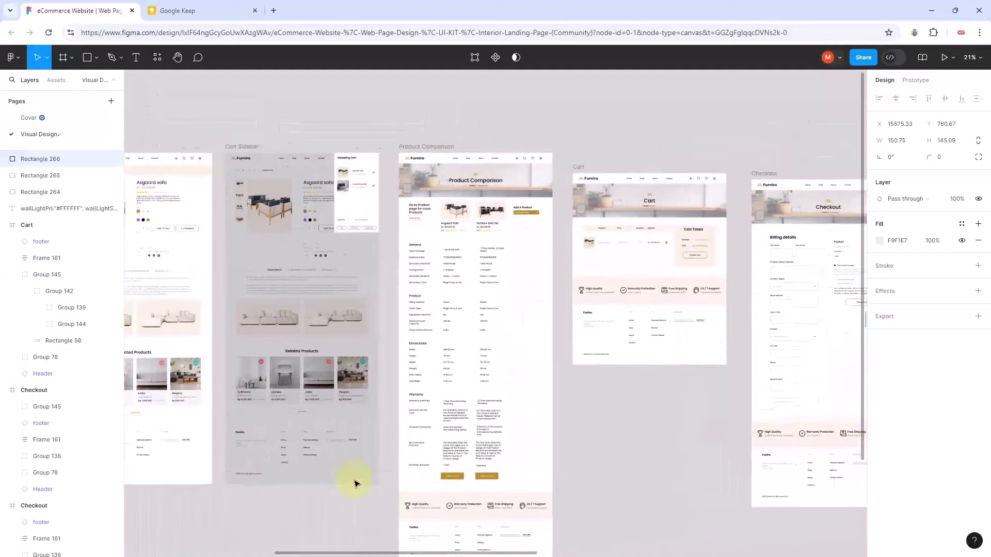
pyautogui.hscroll(-8, 354, 482)
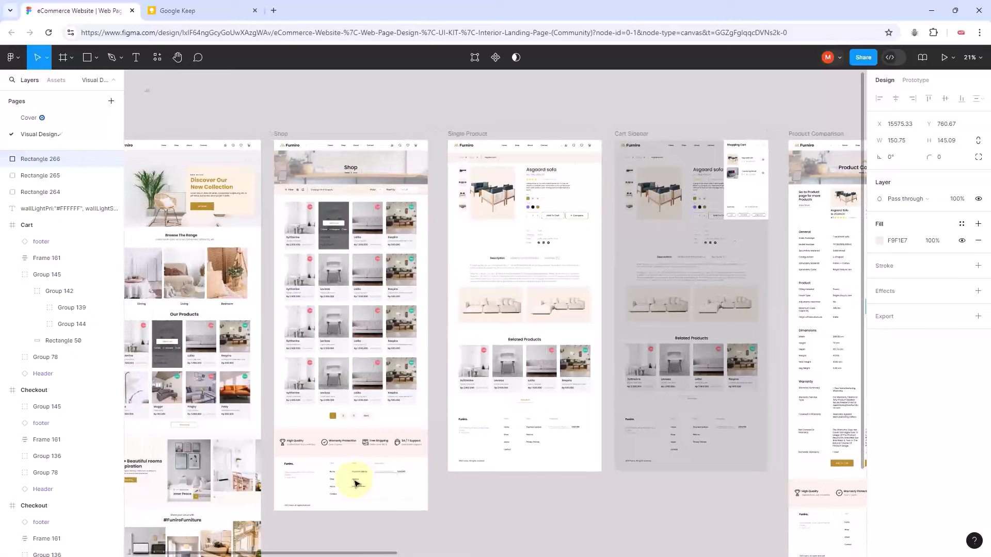
# Step: Return to the revised Checkout page and review its colour list against the swatches and the copied New Arrival card
pyautogui.hscroll(20, 354, 482)
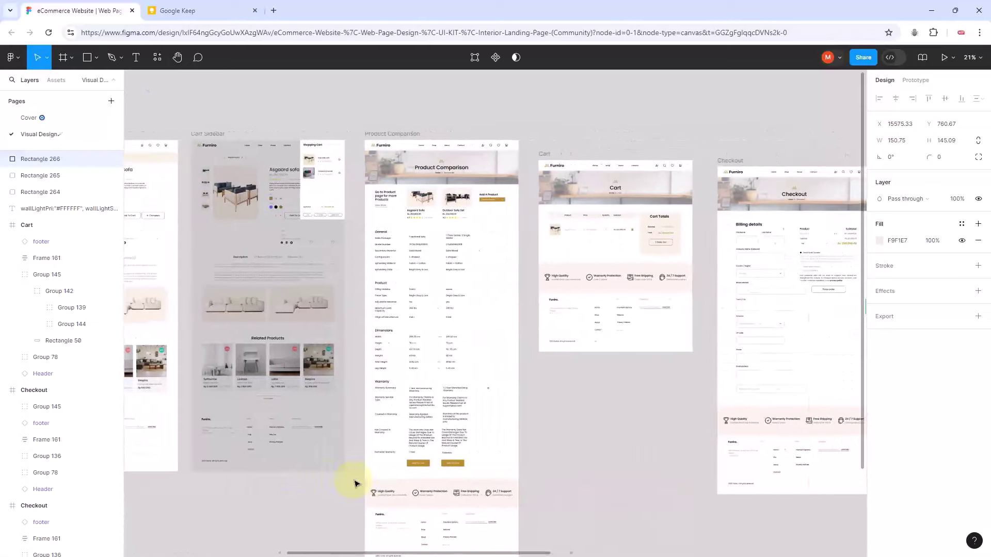
pyautogui.hscroll(8, 355, 482)
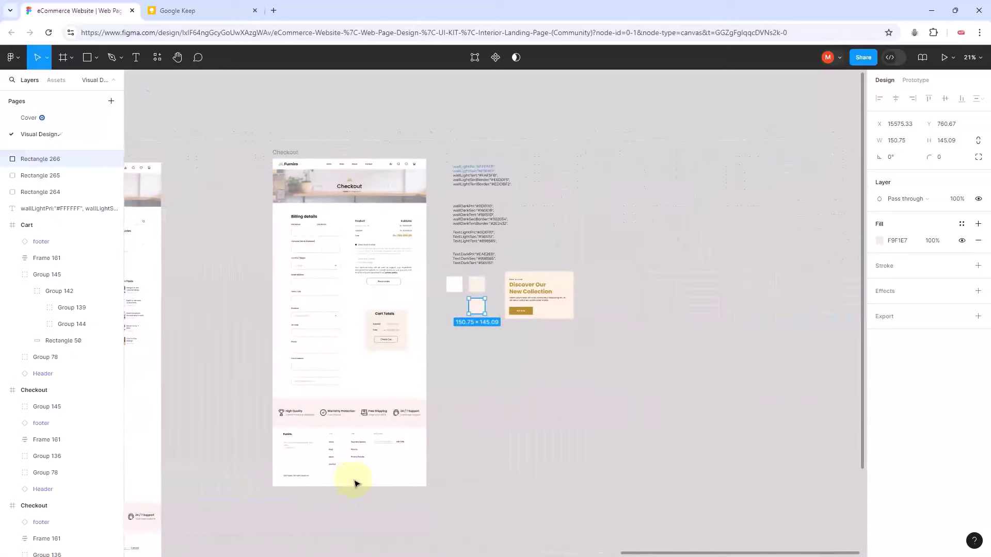
pyautogui.scroll(-5, 426, 299)
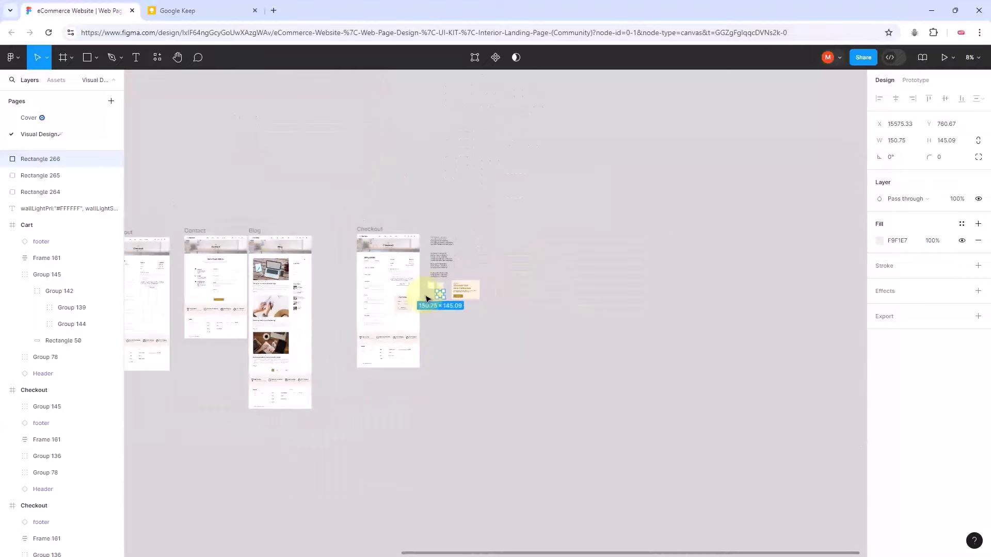
pyautogui.scroll(5, 426, 299)
pyautogui.scroll(5, 427, 224)
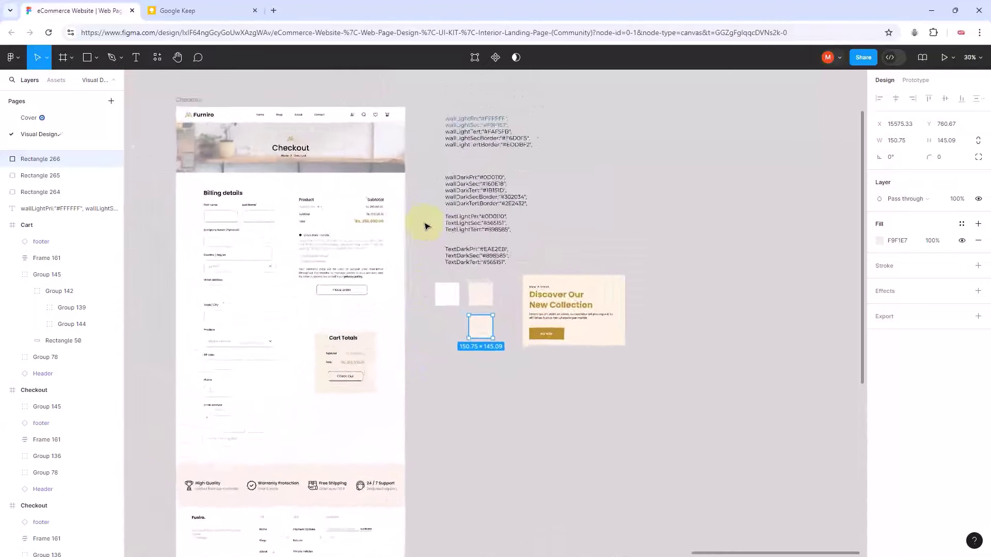
pyautogui.scroll(3, 434, 184)
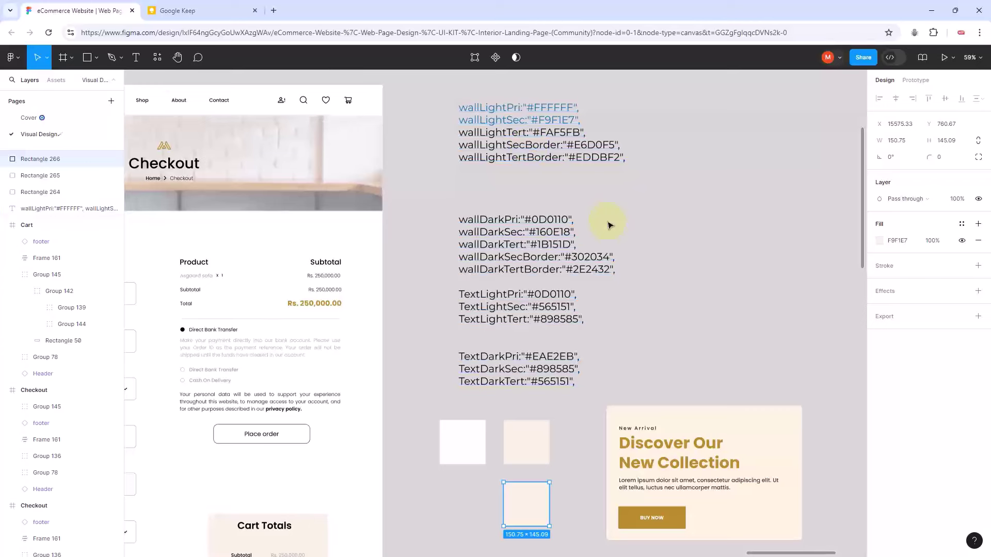
pyautogui.scroll(-1, 610, 225)
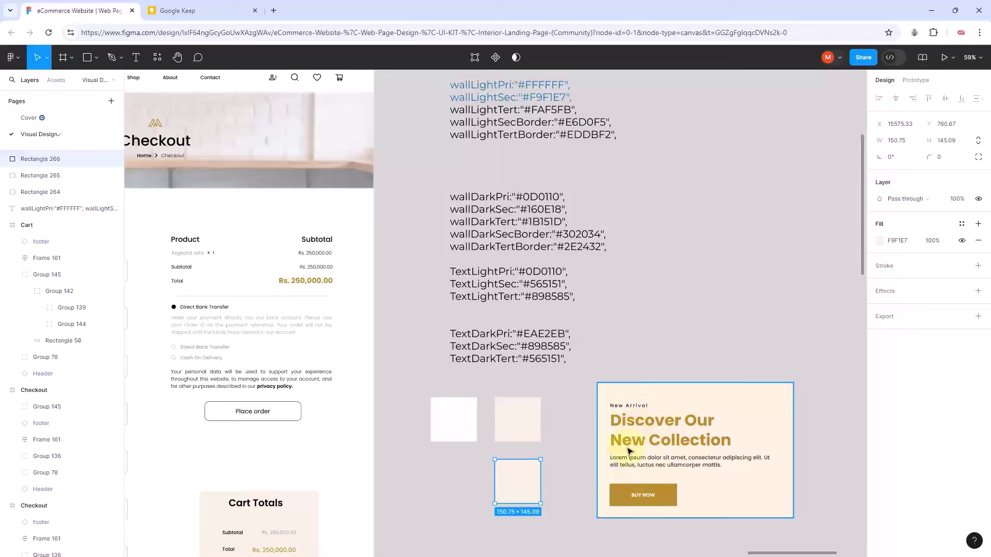
# Step: Copy the Furniro logo from the revised Checkout header onto the empty canvas beside the TextLight colour entries
pyautogui.scroll(-2, 636, 431)
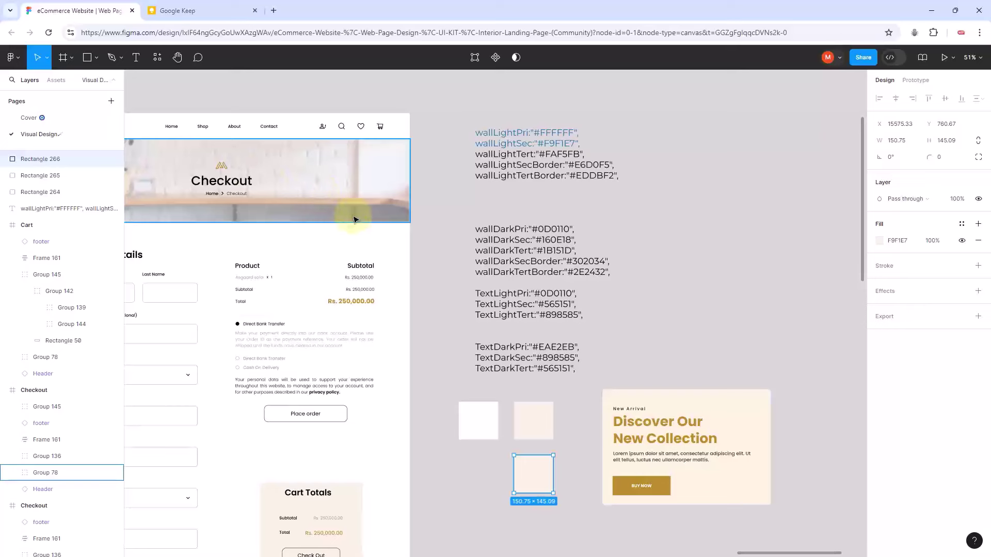
pyautogui.hscroll(-4, 354, 220)
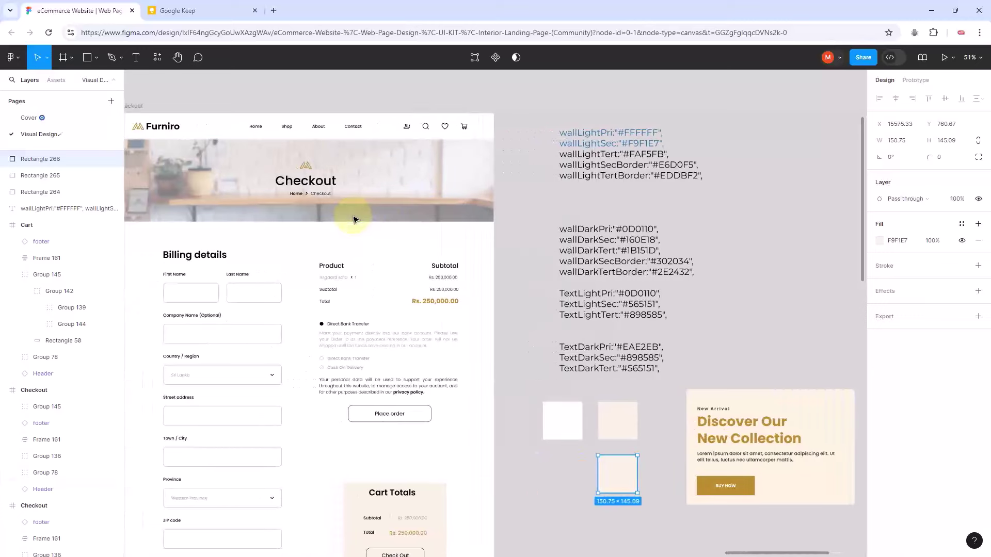
pyautogui.click(172, 131)
pyautogui.doubleClick(172, 130)
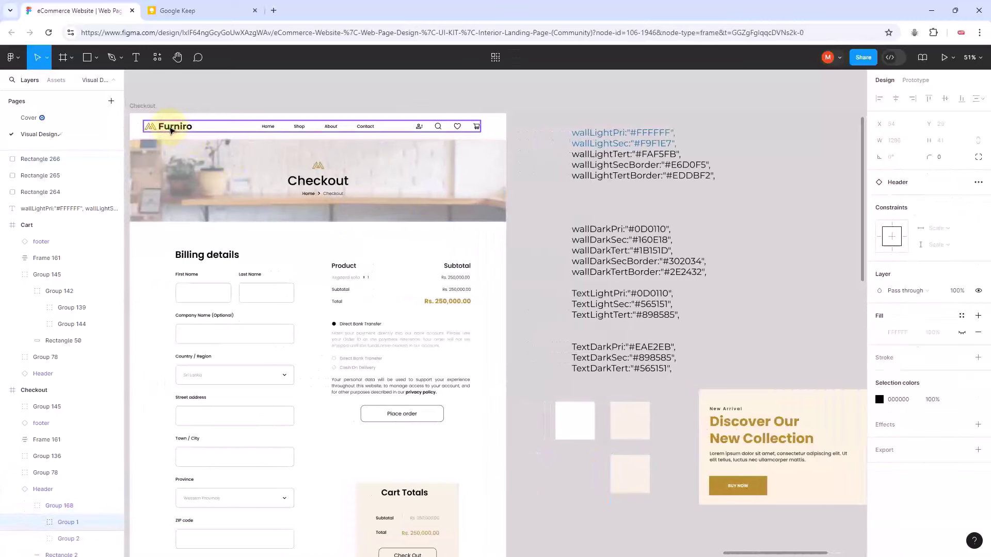
pyautogui.doubleClick(172, 130)
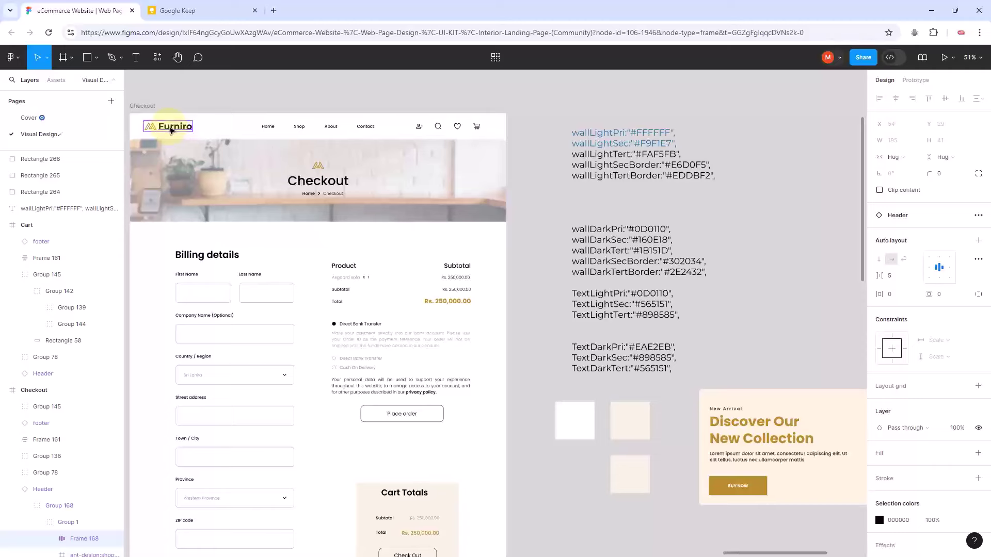
pyautogui.moveTo(172, 130); pyautogui.dragTo(748, 312)
pyautogui.scroll(10, 754, 371)
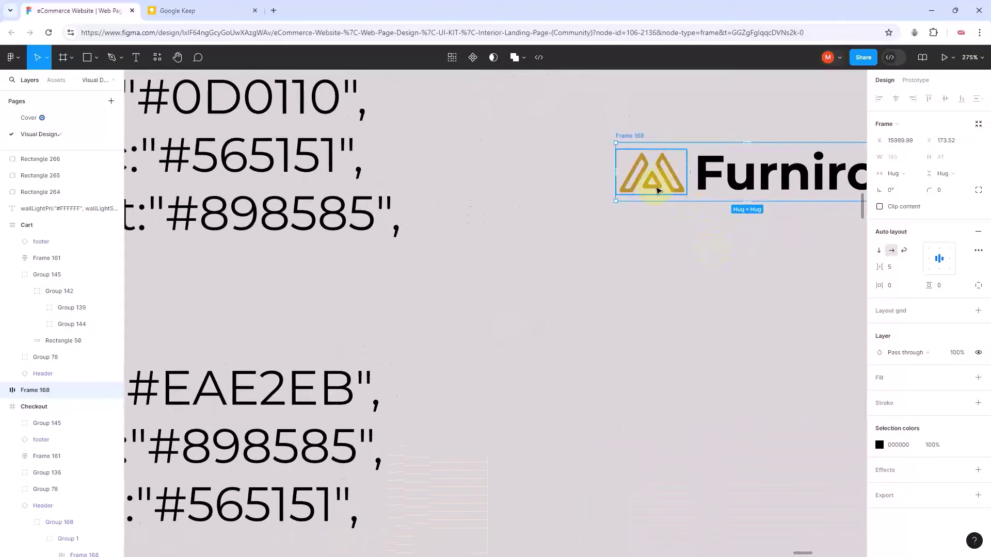
pyautogui.scroll(-6, 664, 217)
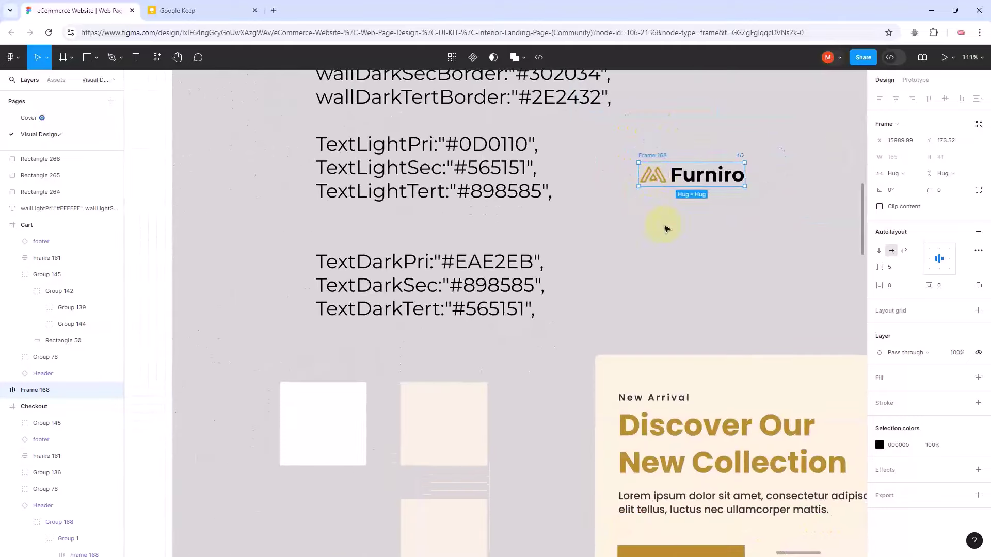
pyautogui.scroll(-3, 648, 269)
pyautogui.scroll(-1, 533, 370)
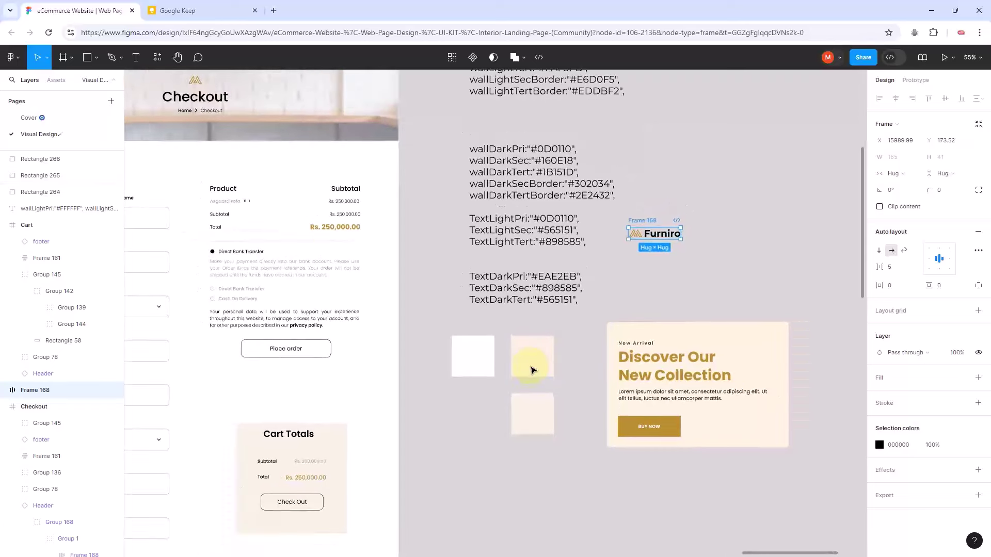
# Step: Recolour the beige swatch beside the white one to gold B88E2F, sampled from the New Arrival card's BUY NOW button
pyautogui.scroll(3, 531, 368)
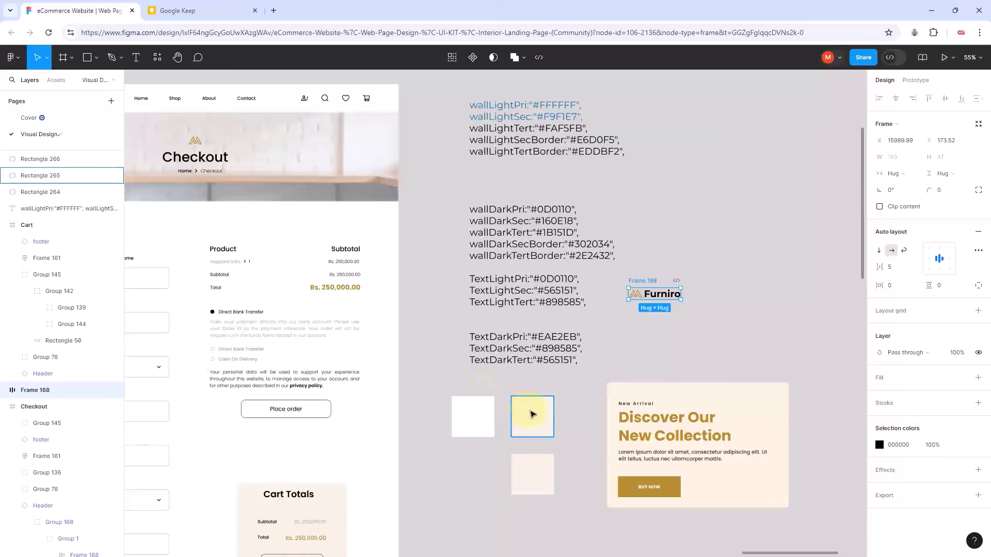
pyautogui.click(532, 413)
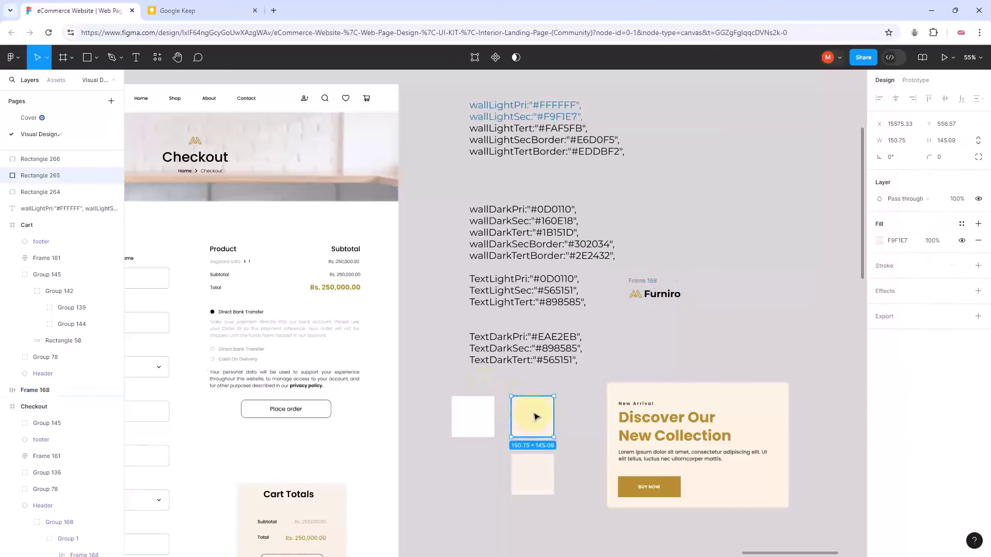
pyautogui.click(537, 418)
pyautogui.click(879, 241)
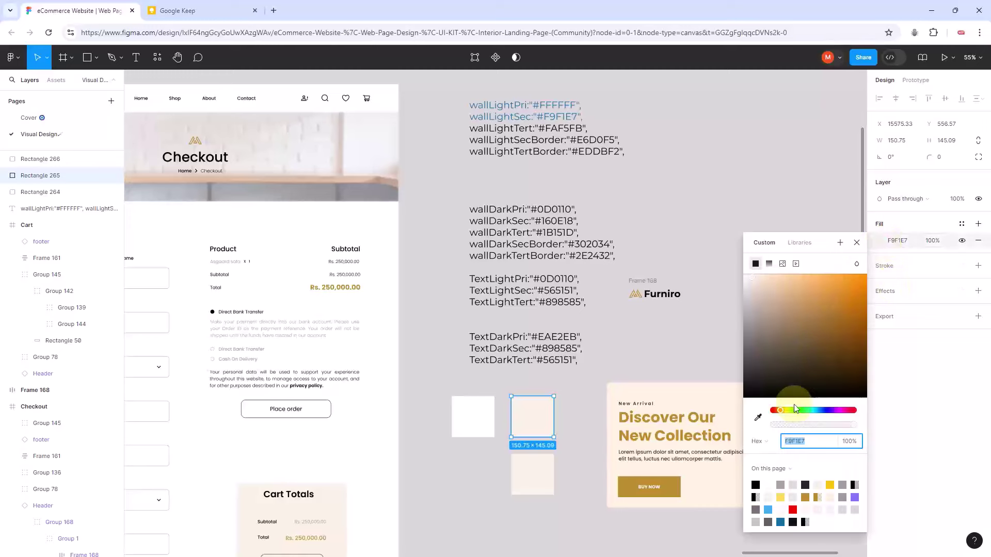
pyautogui.click(758, 418)
pyautogui.click(676, 486)
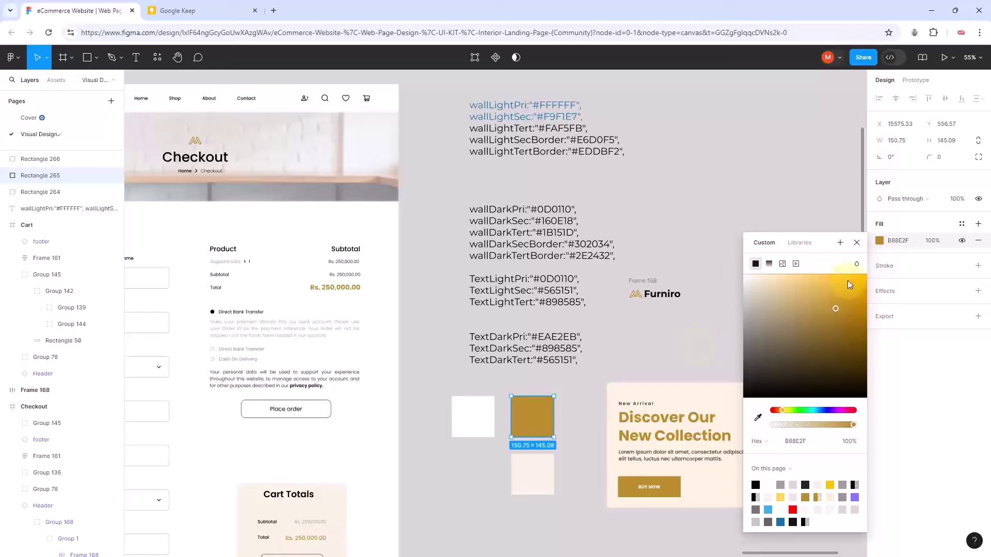
# Step: Copy the gold swatch's hex code and replace the wallLightSec value in the colour list with B88E2F
pyautogui.click(900, 242)
pyautogui.hotkey('ctrl', 'c')
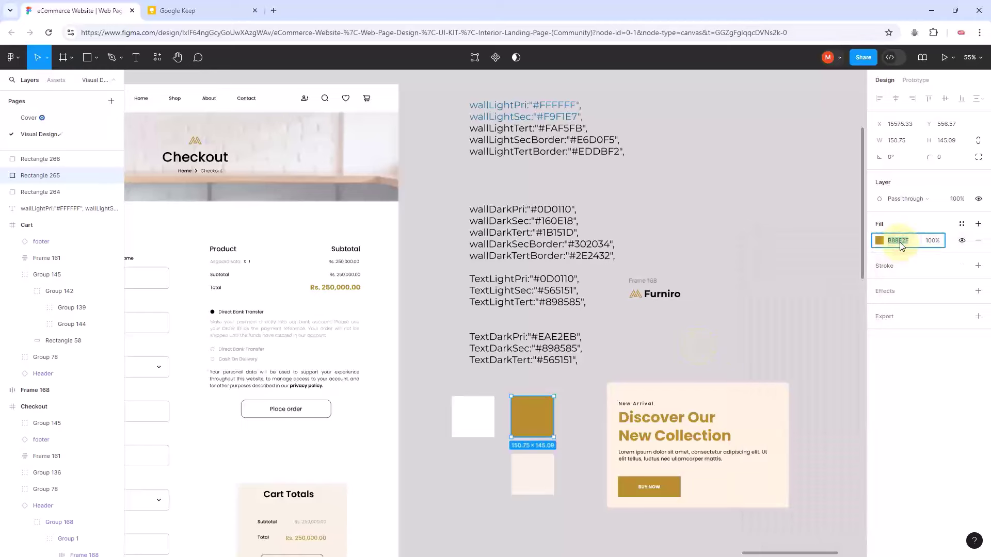
pyautogui.keyDown('ctrl'); pyautogui.scroll(5, 590, 106); pyautogui.keyUp('ctrl')
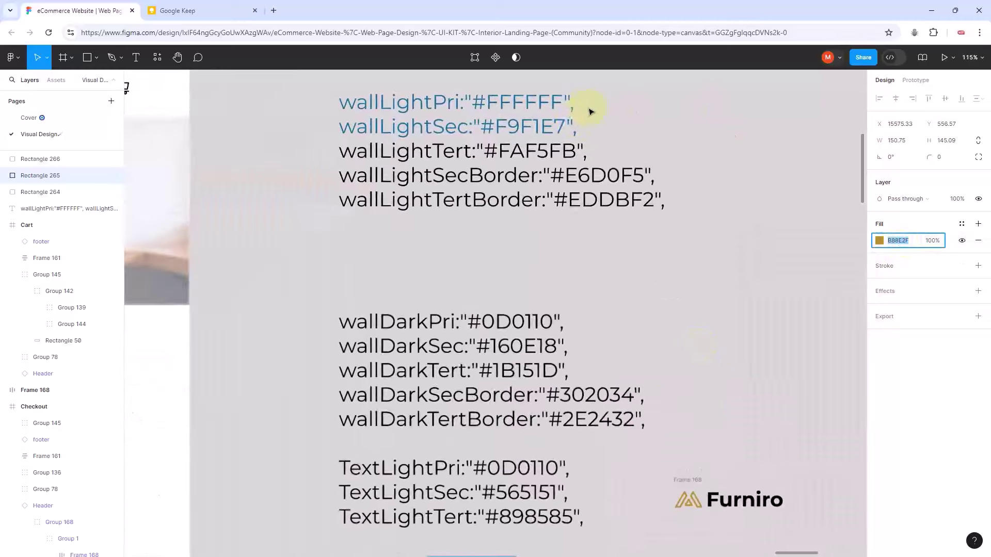
pyautogui.doubleClick(567, 126)
pyautogui.click(567, 126)
pyautogui.moveTo(567, 126); pyautogui.dragTo(501, 126)
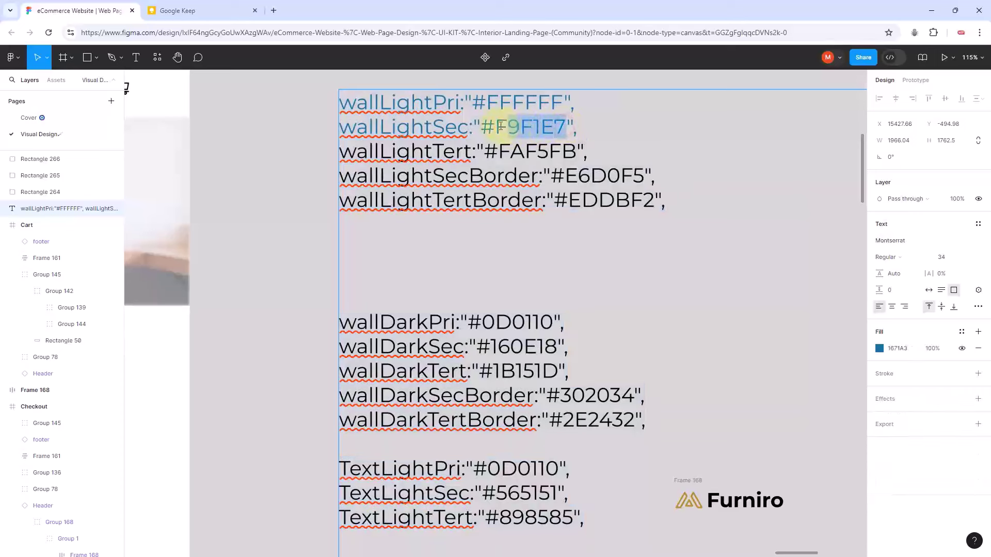
pyautogui.hotkey('ctrl', 'v')
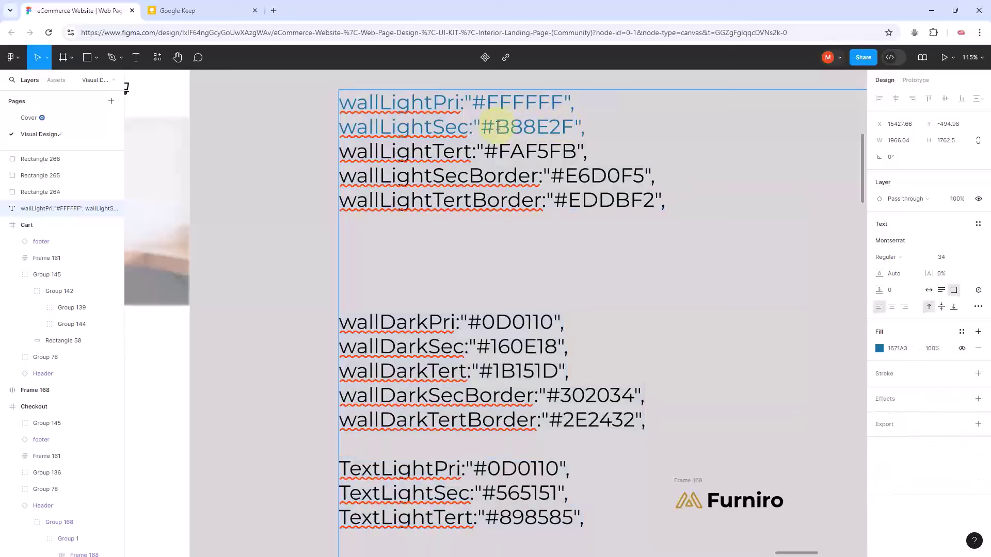
pyautogui.click(237, 150)
# Step: Review the colour list against the swatches, the New Arrival card and the Cart Totals box on the Checkout page
pyautogui.keyDown('ctrl'); pyautogui.scroll(-3, 482, 170); pyautogui.keyUp('ctrl')
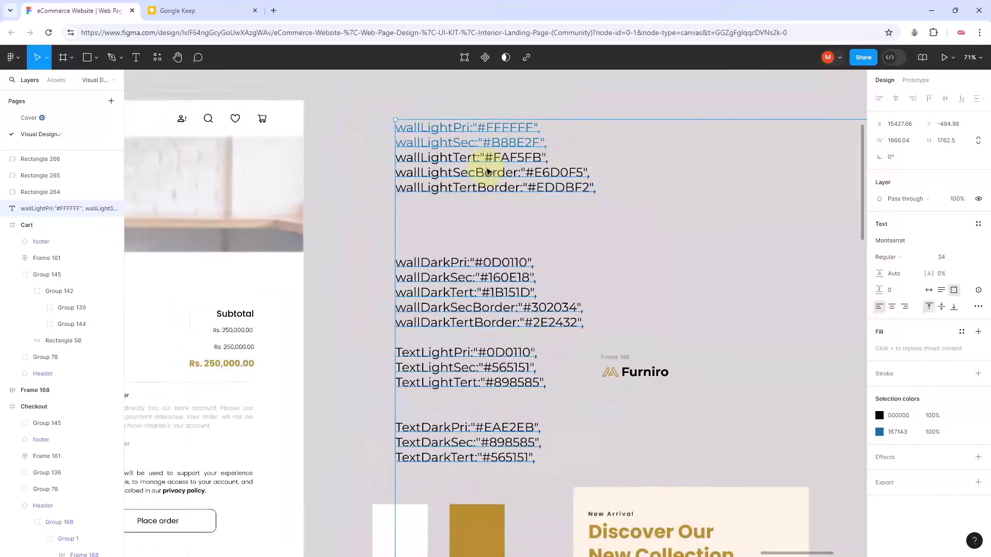
pyautogui.keyDown('ctrl'); pyautogui.scroll(-2, 488, 172); pyautogui.keyUp('ctrl')
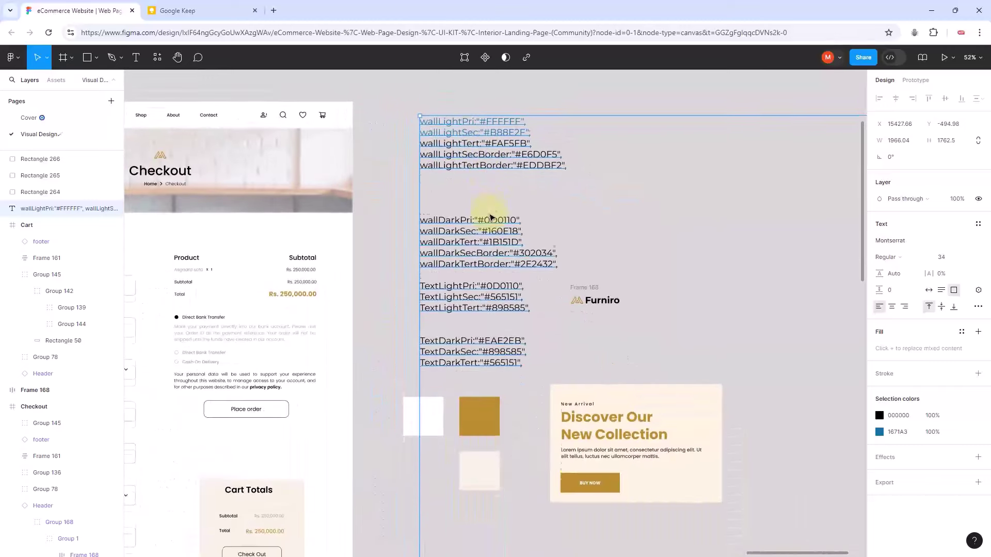
pyautogui.keyDown('ctrl'); pyautogui.scroll(-1, 485, 219); pyautogui.keyUp('ctrl')
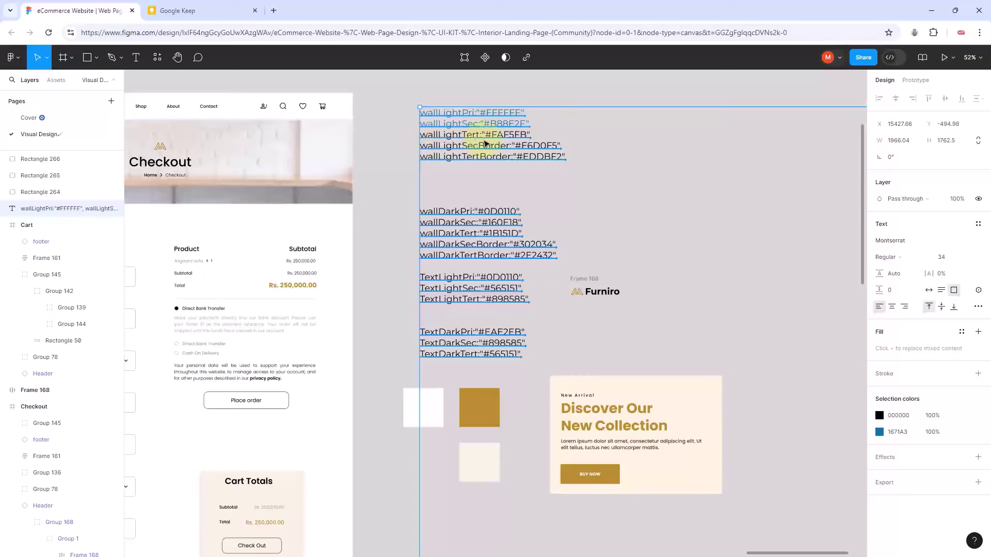
pyautogui.scroll(-1, 505, 188)
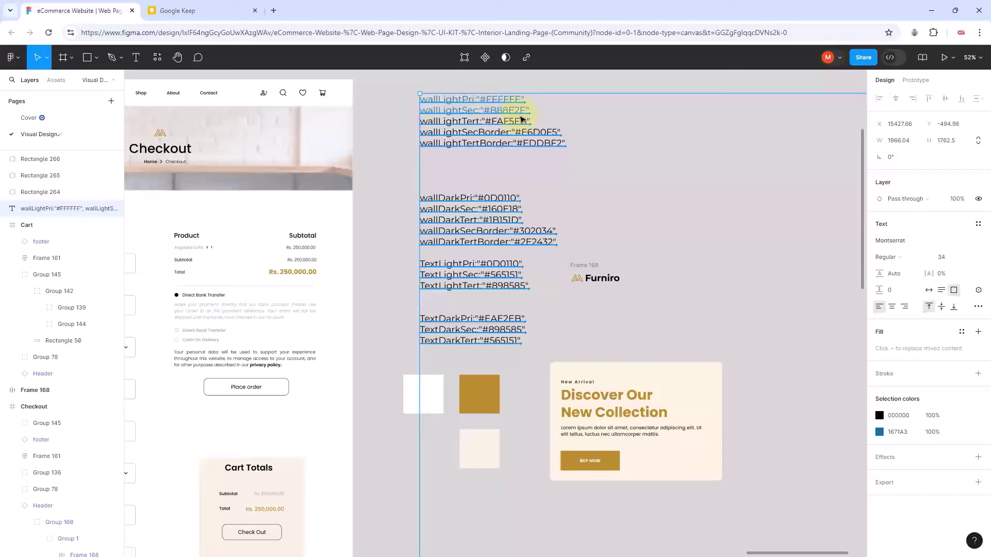
pyautogui.scroll(-3, 484, 354)
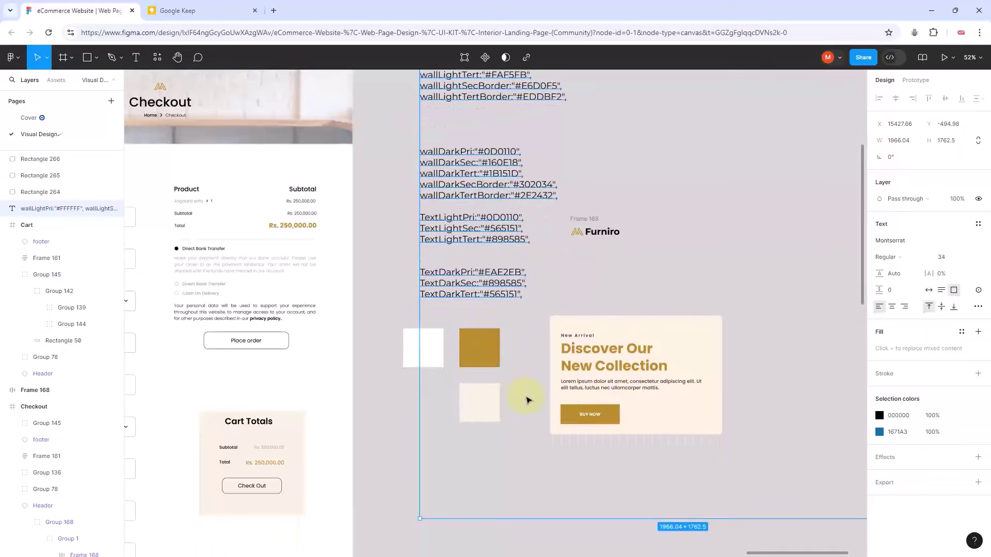
pyautogui.keyDown('ctrl'); pyautogui.scroll(2, 526, 399); pyautogui.keyUp('ctrl')
pyautogui.keyDown('ctrl'); pyautogui.scroll(-3, 525, 399); pyautogui.keyUp('ctrl')
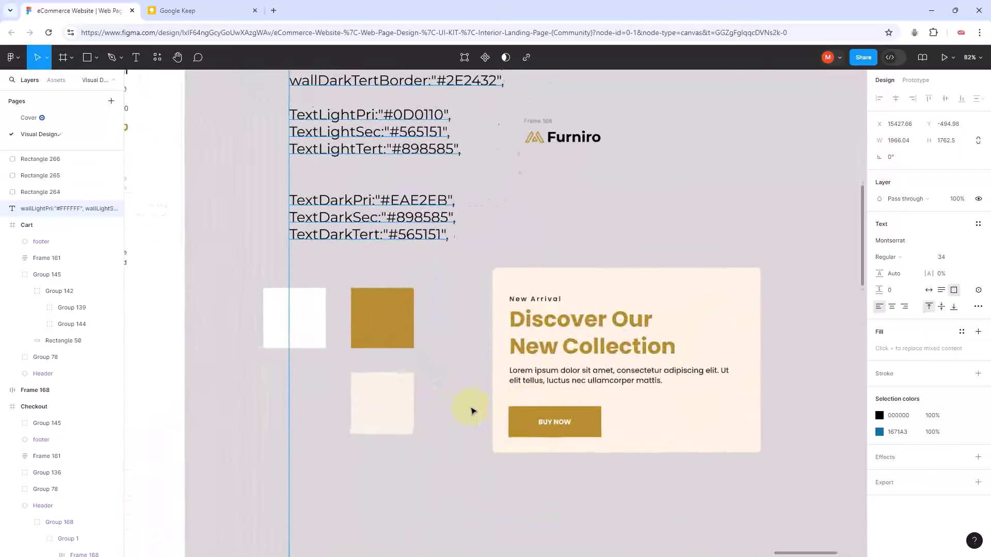
pyautogui.click(286, 423)
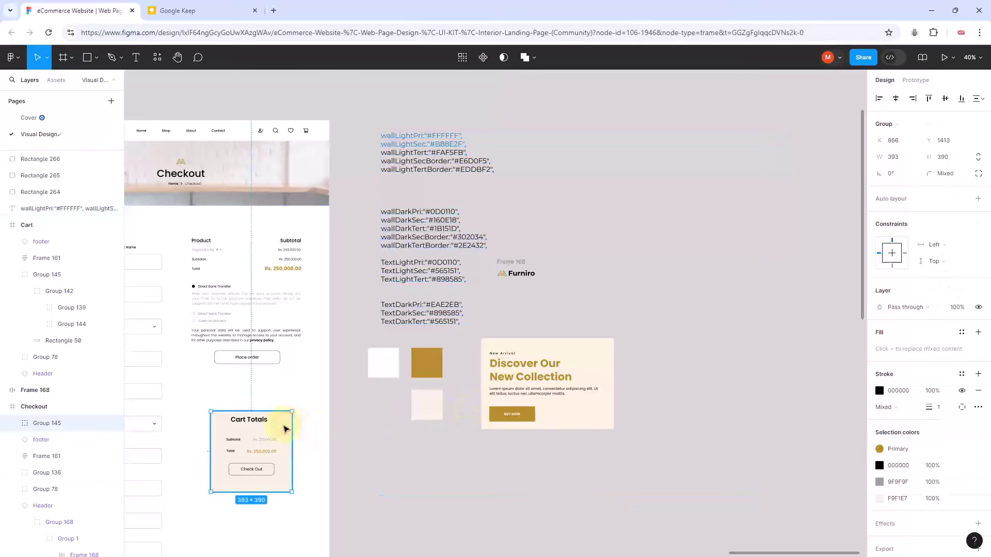
# Step: Duplicate the remaining F9F1E7 swatch and place the copy diagonally below it
pyautogui.click(426, 406)
pyautogui.keyDown('ctrl'); pyautogui.scroll(5, 498, 459); pyautogui.keyUp('ctrl')
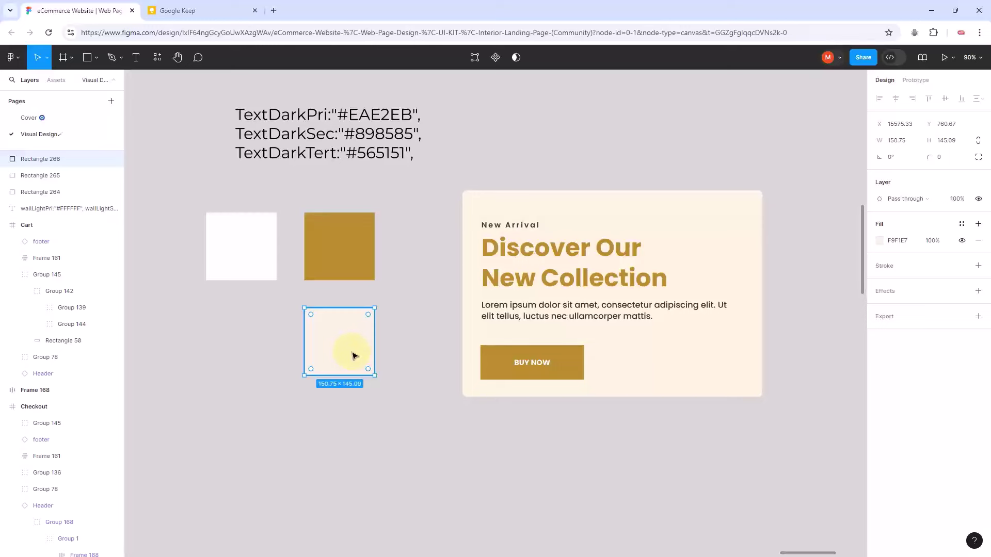
pyautogui.hotkey('ctrl', 'd')
pyautogui.moveTo(354, 356); pyautogui.dragTo(394, 436)
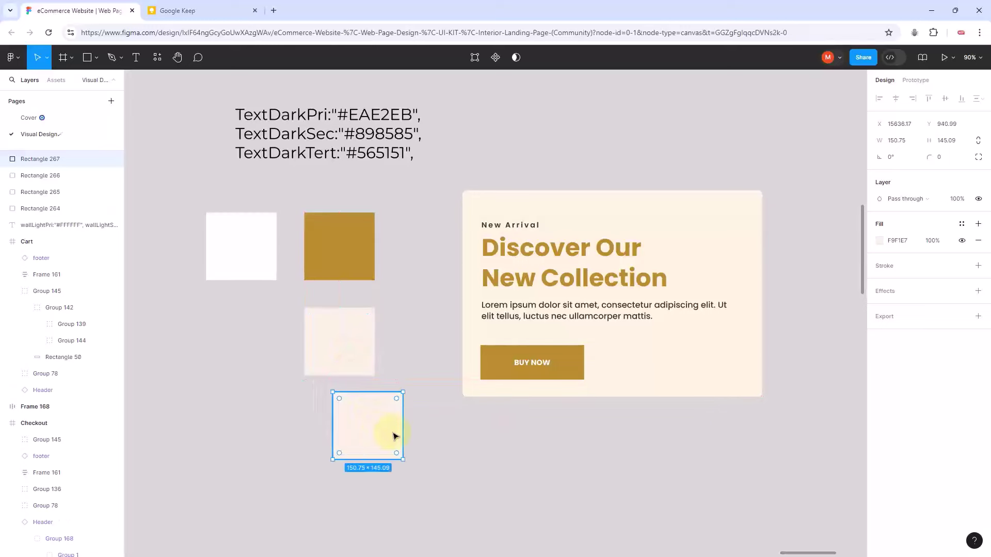
# Step: Fill the duplicated swatch with FFF3E3, sampled from the New Arrival card's background
pyautogui.click(882, 243)
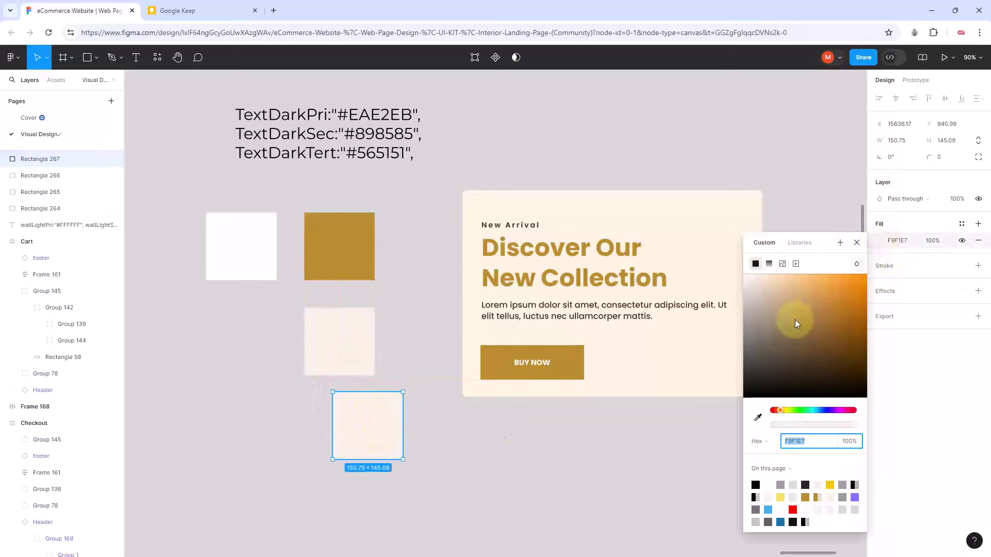
pyautogui.click(758, 417)
pyautogui.click(660, 369)
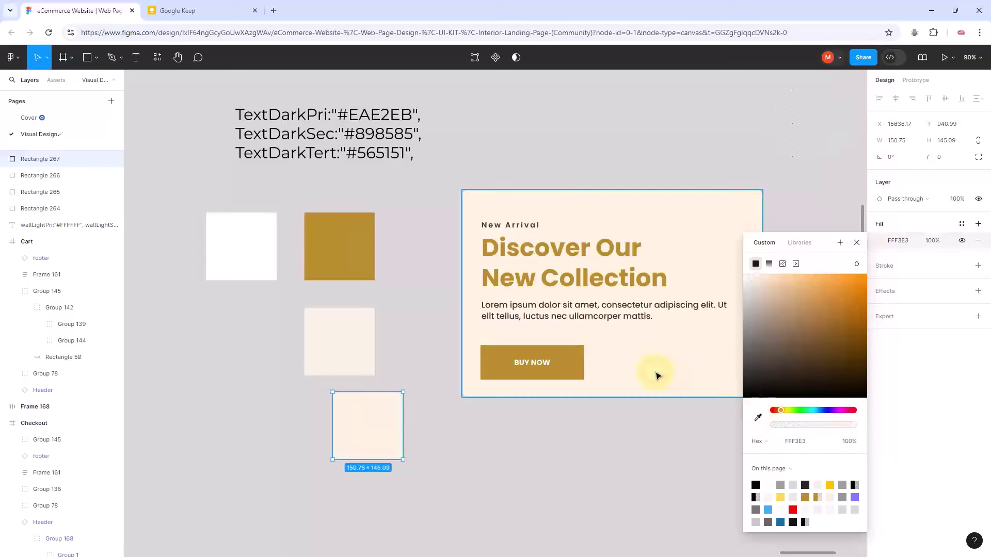
pyautogui.click(433, 431)
# Step: Move the FFF3E3 swatch so that it overlaps the lower-right corner of the F9F1E7 swatch
pyautogui.click(402, 418)
pyautogui.scroll(5, 404, 418)
pyautogui.click(325, 415)
pyautogui.moveTo(330, 415); pyautogui.dragTo(370, 339)
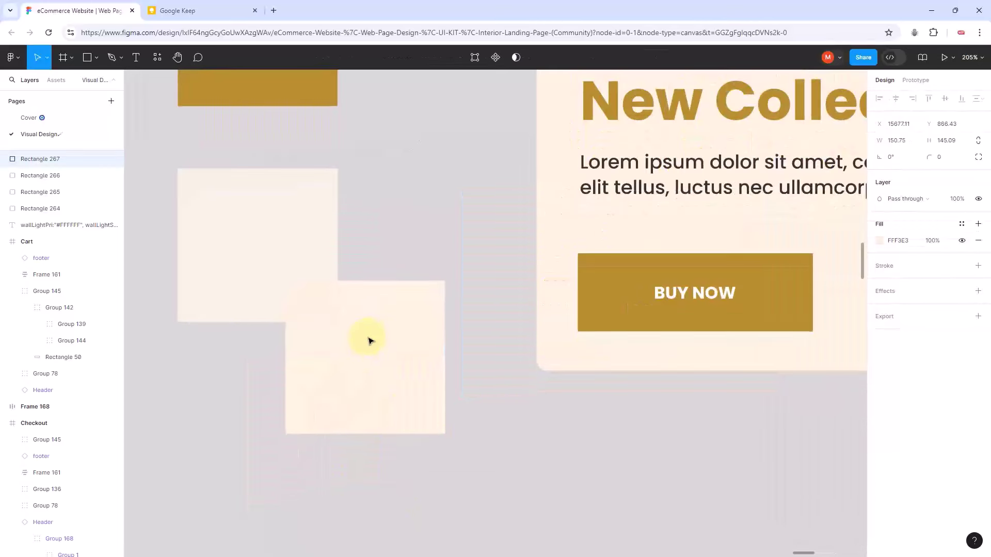
# Step: Compare the overlapping F9F1E7 and FFF3E3 swatches up close, and alongside the Cart Totals box and New Arrival card
pyautogui.scroll(10, 253, 261)
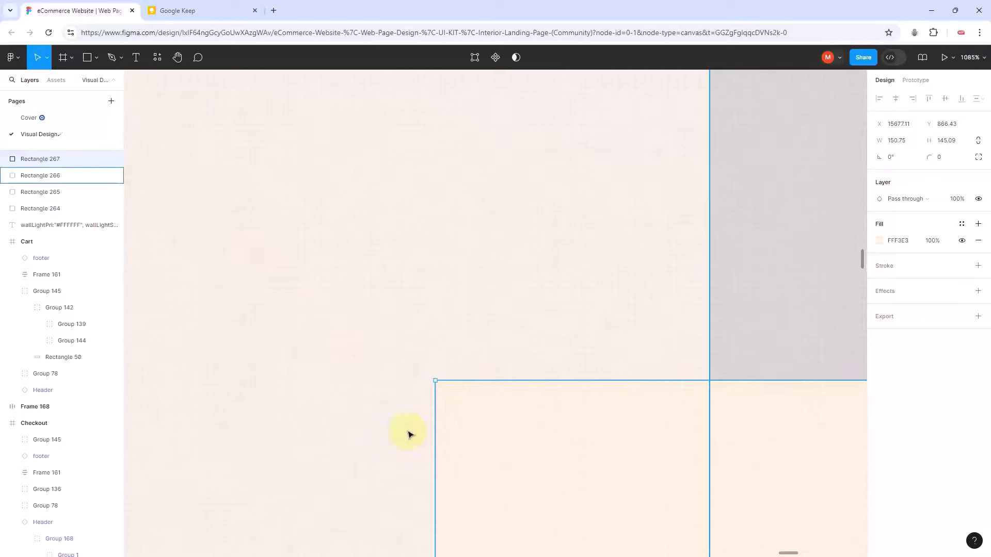
pyautogui.scroll(-2, 687, 317)
pyautogui.scroll(1, 687, 317)
pyautogui.click(785, 208)
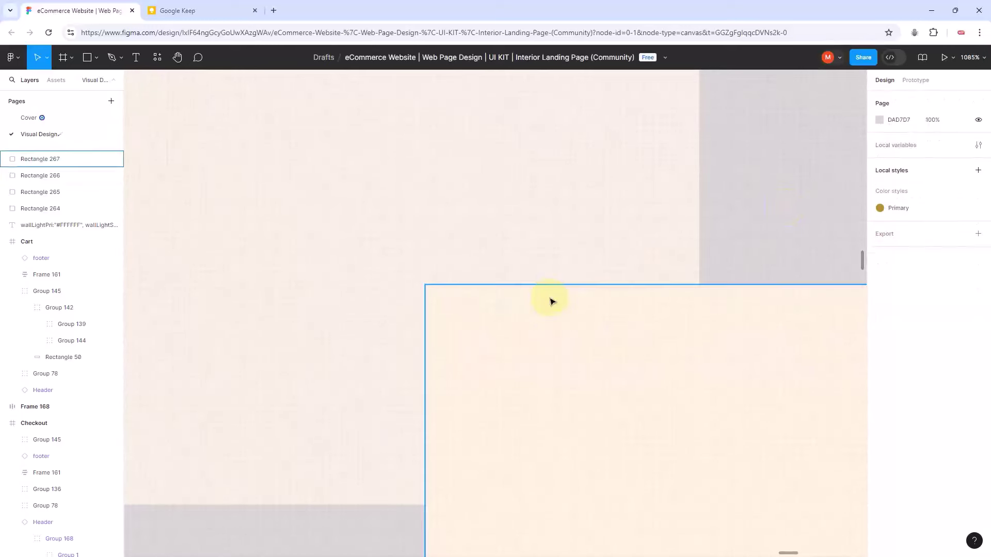
pyautogui.scroll(4, 551, 299)
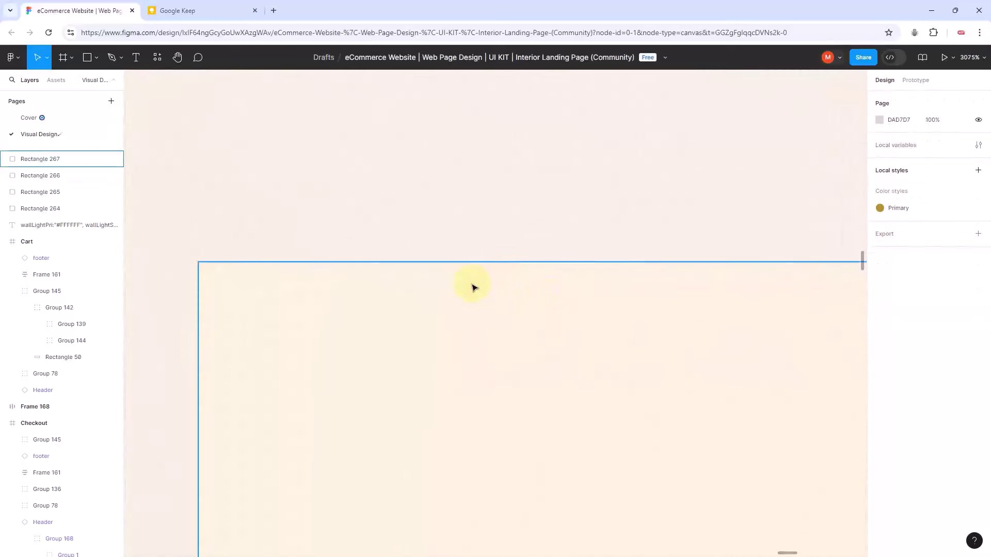
pyautogui.scroll(3, 474, 287)
pyautogui.scroll(-10, 475, 288)
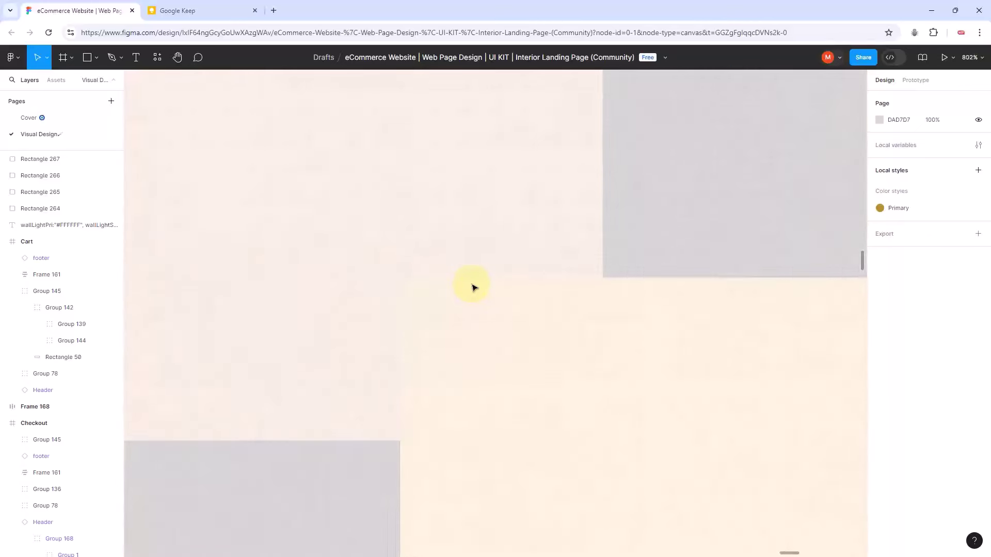
pyautogui.scroll(-3, 475, 287)
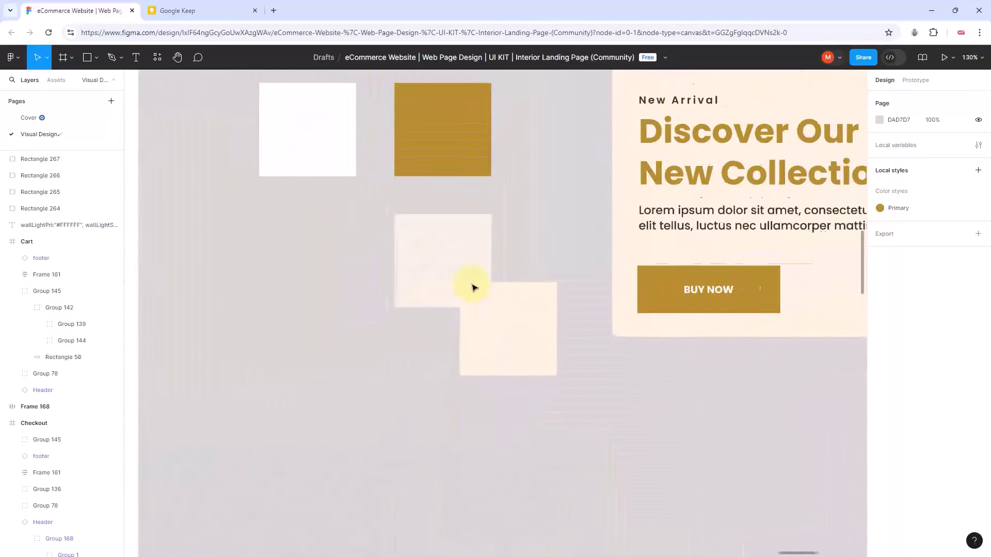
pyautogui.moveTo(380, 207); pyautogui.dragTo(511, 356)
pyautogui.scroll(-1, 511, 360)
pyautogui.scroll(-2, 511, 360)
pyautogui.click(597, 408)
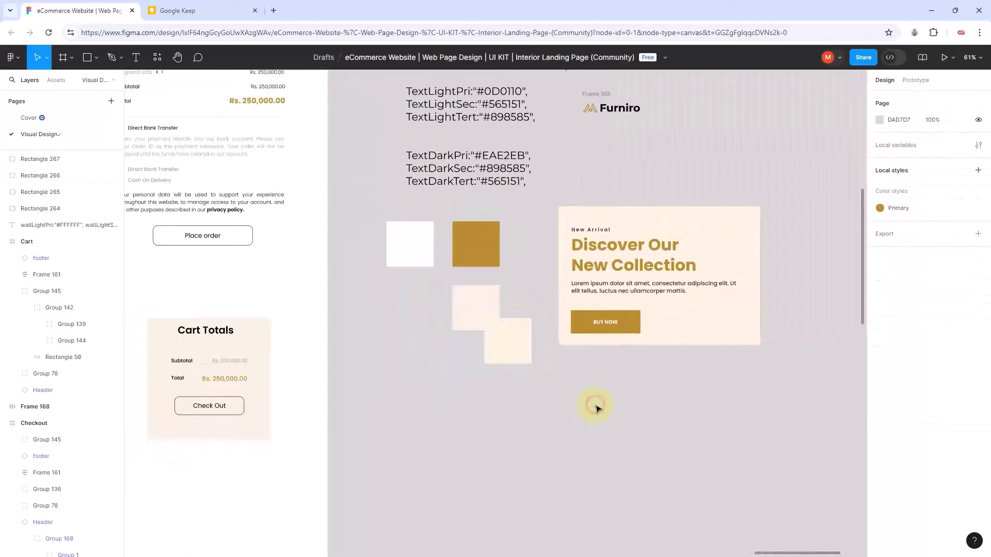
pyautogui.hscroll(3, 497, 406)
pyautogui.hscroll(-5, 496, 406)
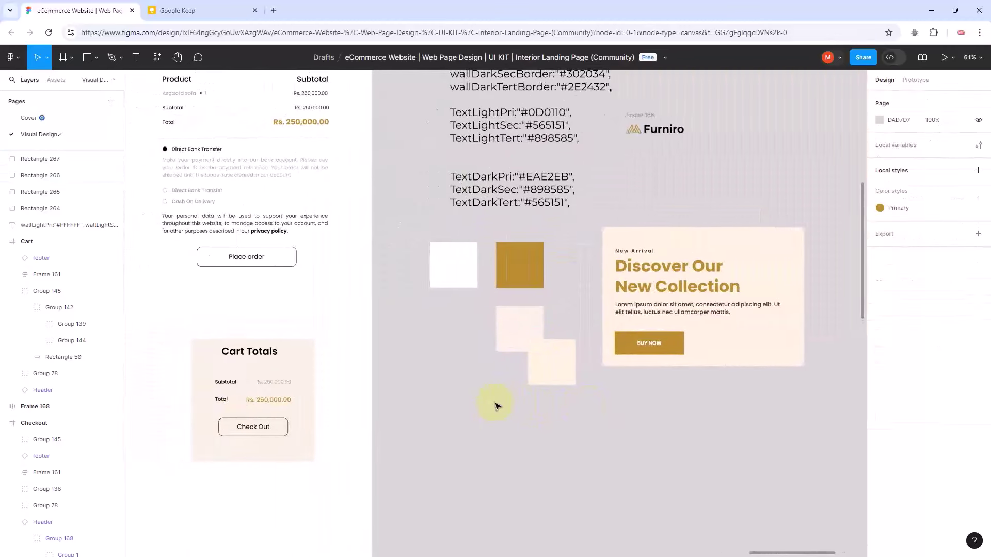
pyautogui.scroll(-2, 496, 406)
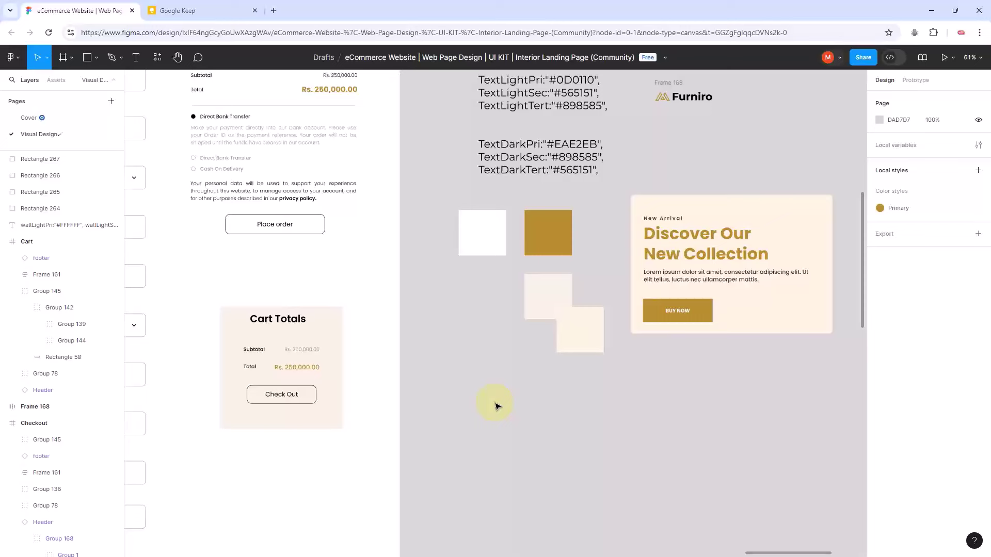
pyautogui.click(340, 317)
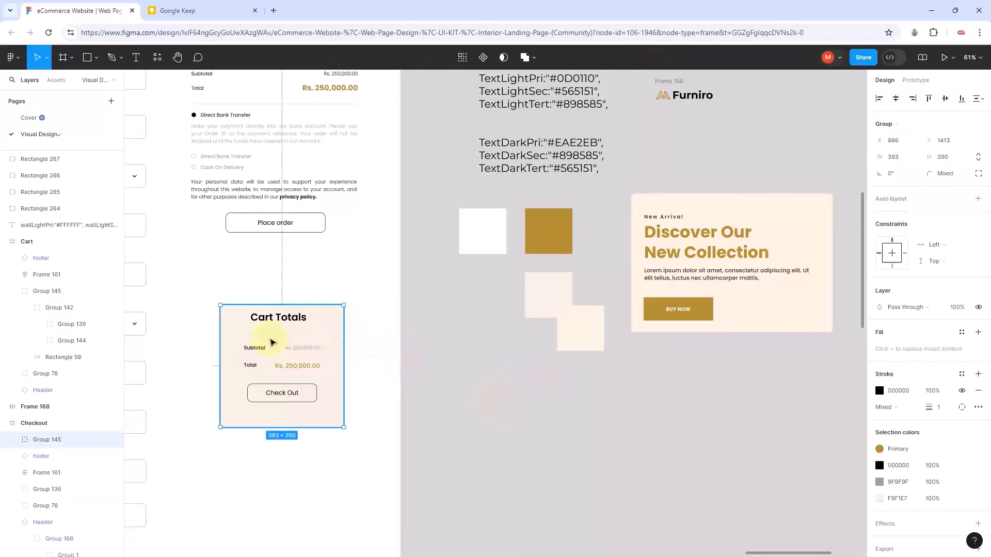
pyautogui.click(884, 452)
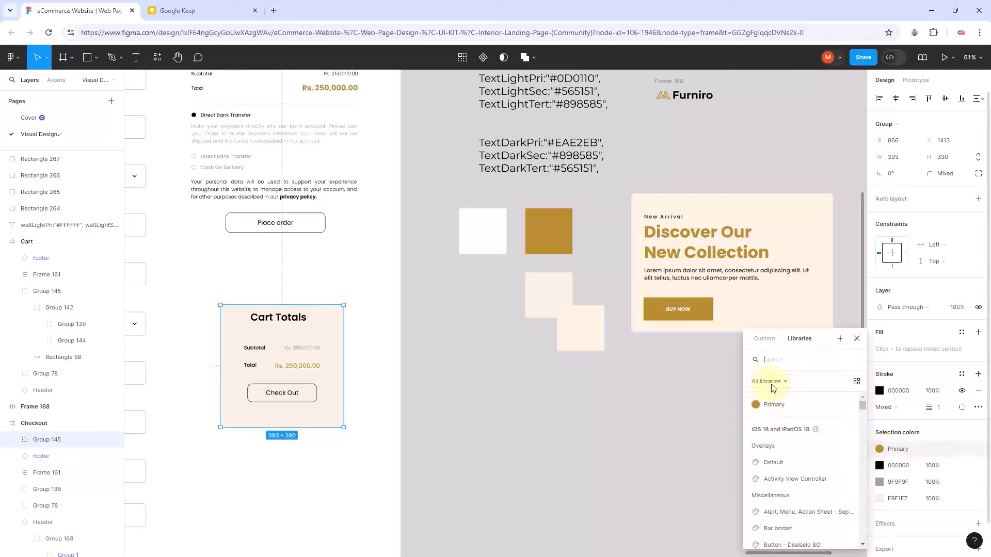
pyautogui.click(758, 405)
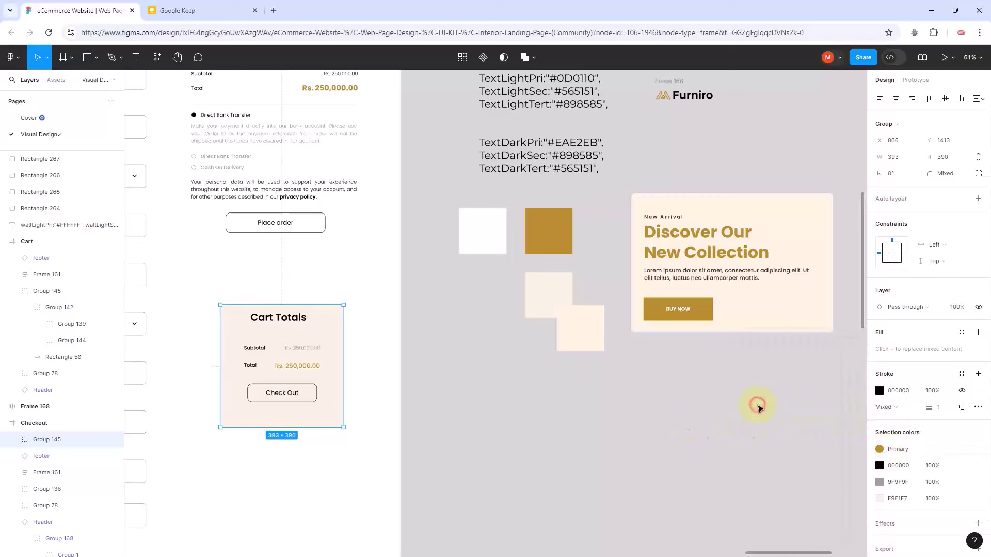
pyautogui.click(512, 425)
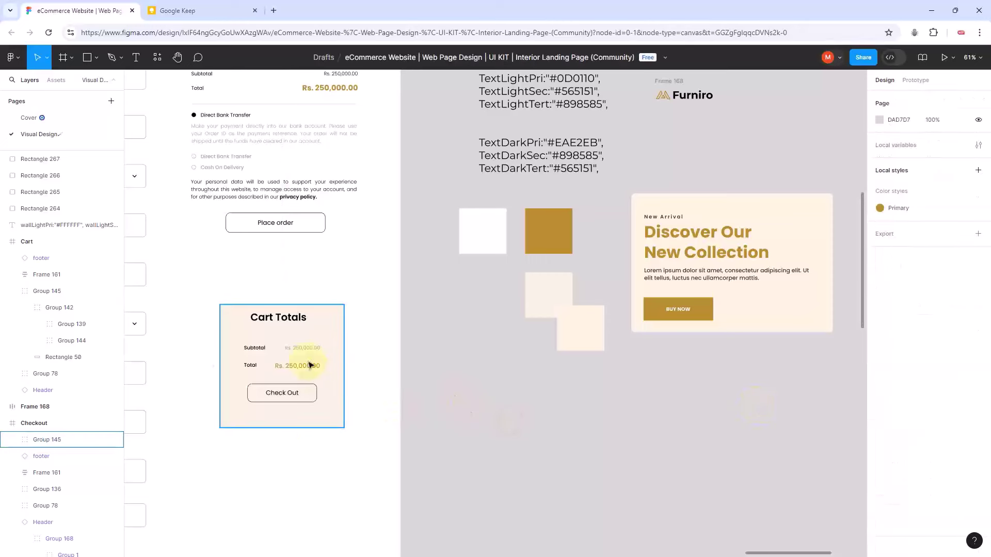
# Step: Fill the Cart Totals box's background rectangle with FFF3E3, sampled from the New Arrival card
pyautogui.doubleClick(337, 334)
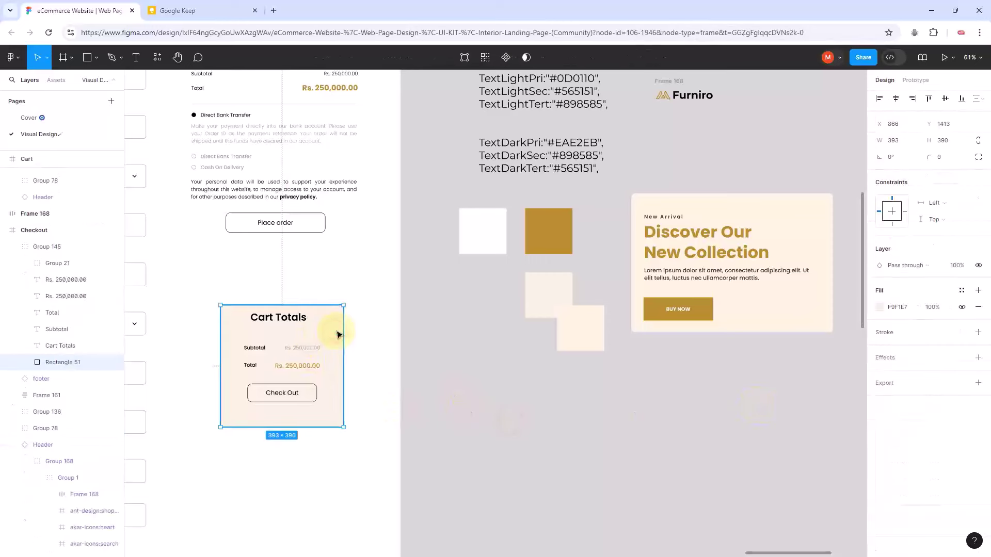
pyautogui.click(881, 308)
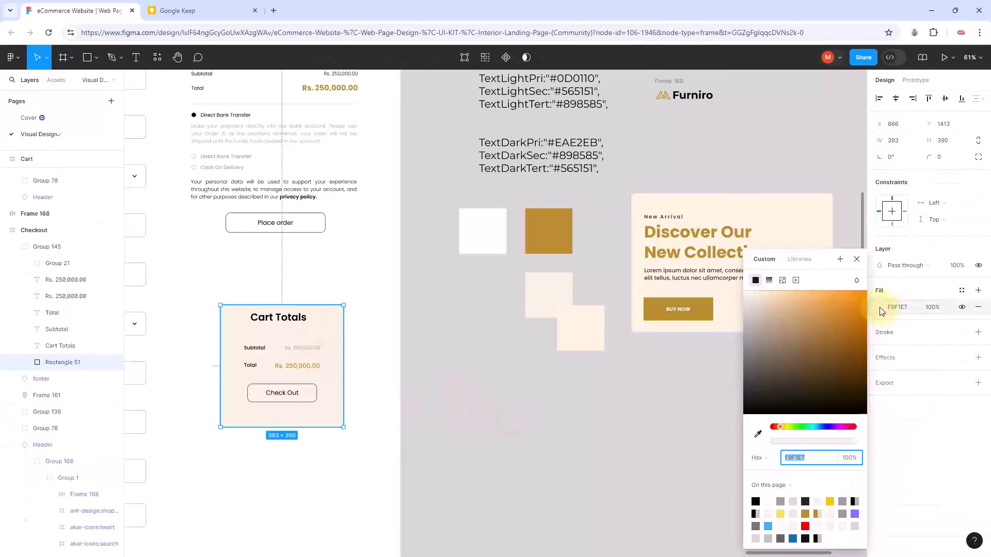
pyautogui.click(758, 434)
pyautogui.press('Escape')
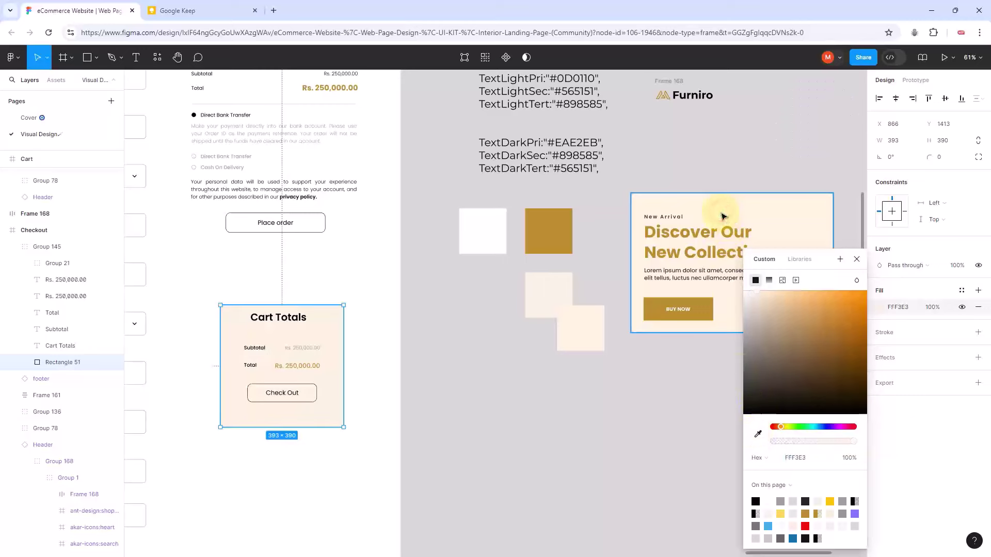
pyautogui.click(524, 388)
# Step: Compare the Cart Totals box's background with the swatches, the feature strip above the footer and the New Arrival card
pyautogui.scroll(-3, 475, 394)
pyautogui.scroll(5, 376, 405)
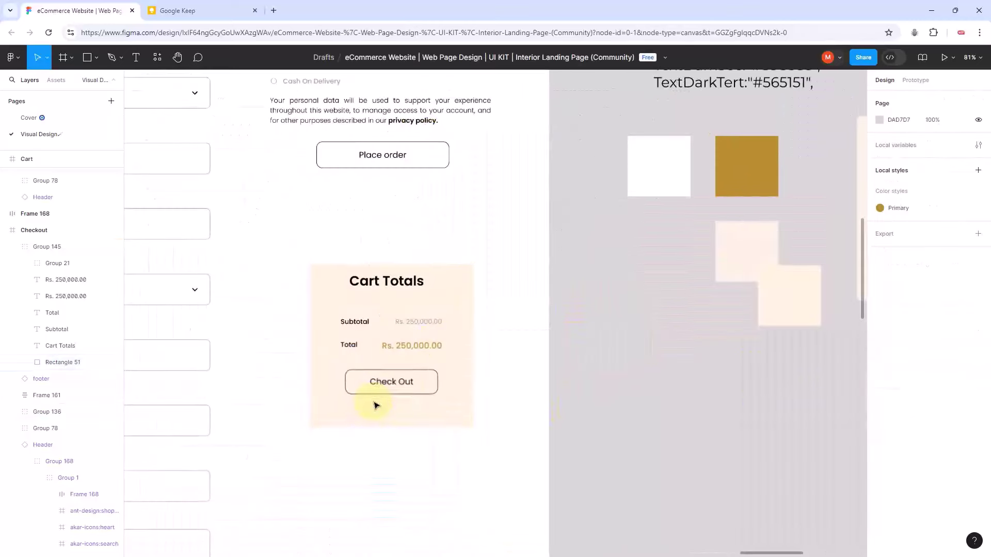
pyautogui.click(433, 316)
pyautogui.scroll(-4, 433, 384)
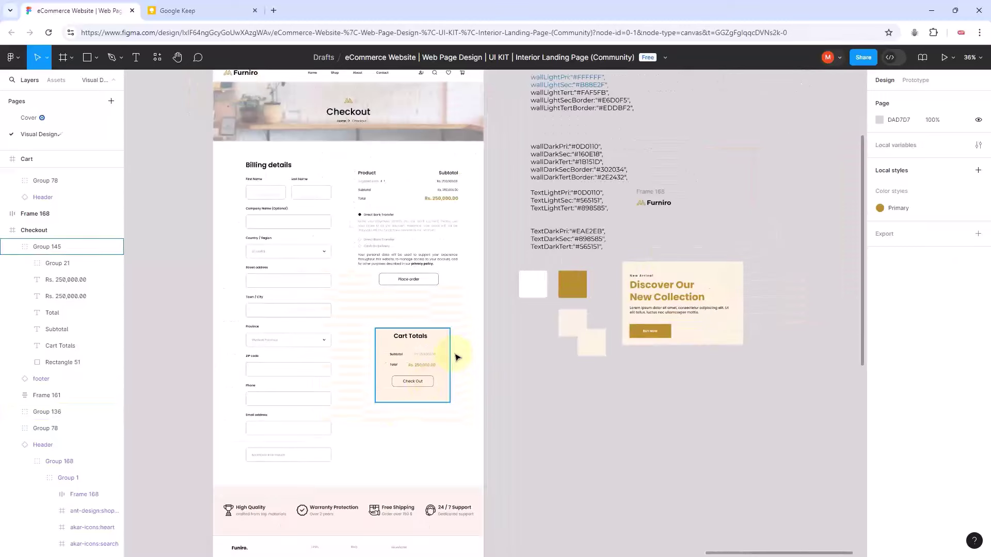
pyautogui.press('Tab')
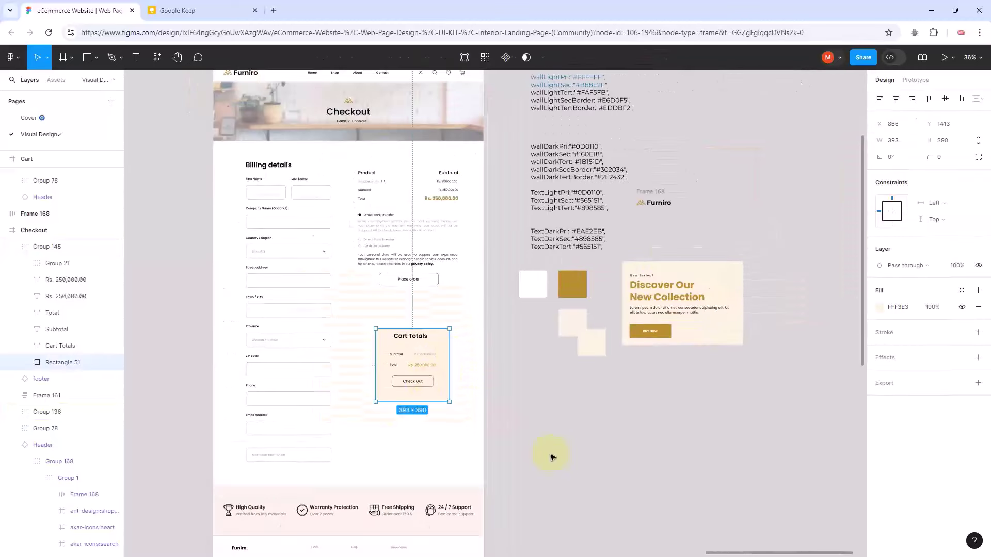
pyautogui.click(597, 451)
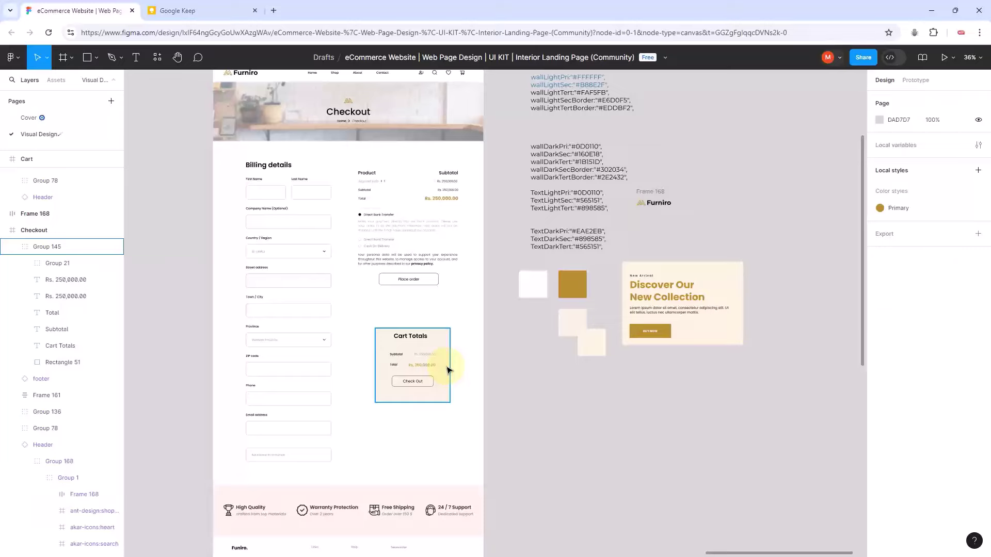
pyautogui.scroll(-2, 448, 370)
pyautogui.scroll(5, 410, 445)
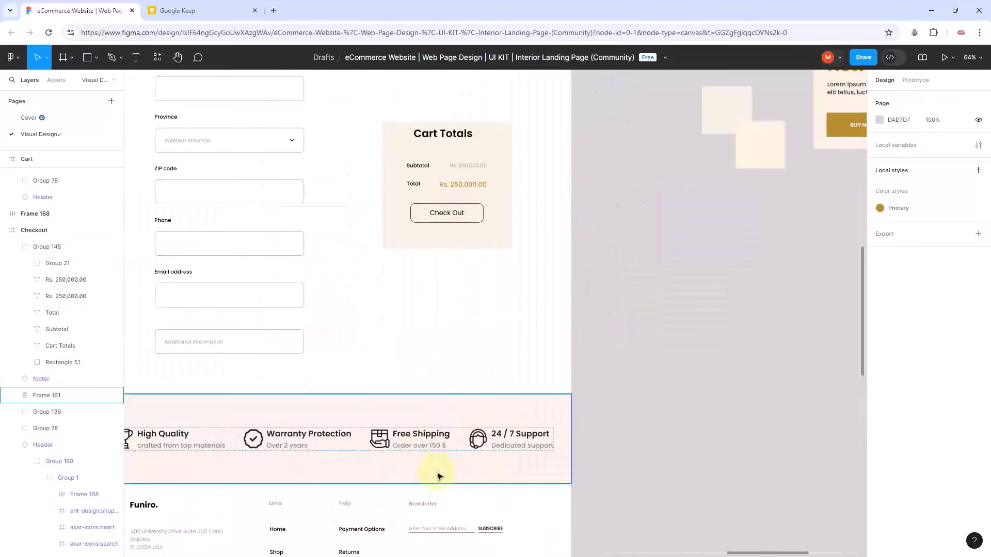
pyautogui.scroll(-5, 439, 475)
pyautogui.click(631, 325)
# Step: Delete the FFF3E3 swatch that overlaps the F9F1E7 swatch
pyautogui.scroll(5, 565, 335)
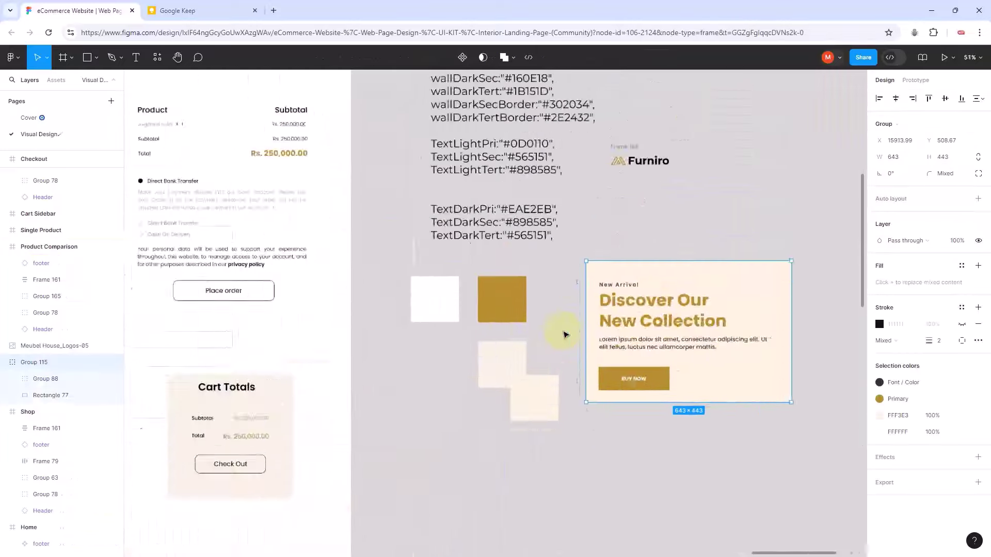
pyautogui.scroll(5, 566, 335)
pyautogui.click(498, 454)
pyautogui.press('Delete')
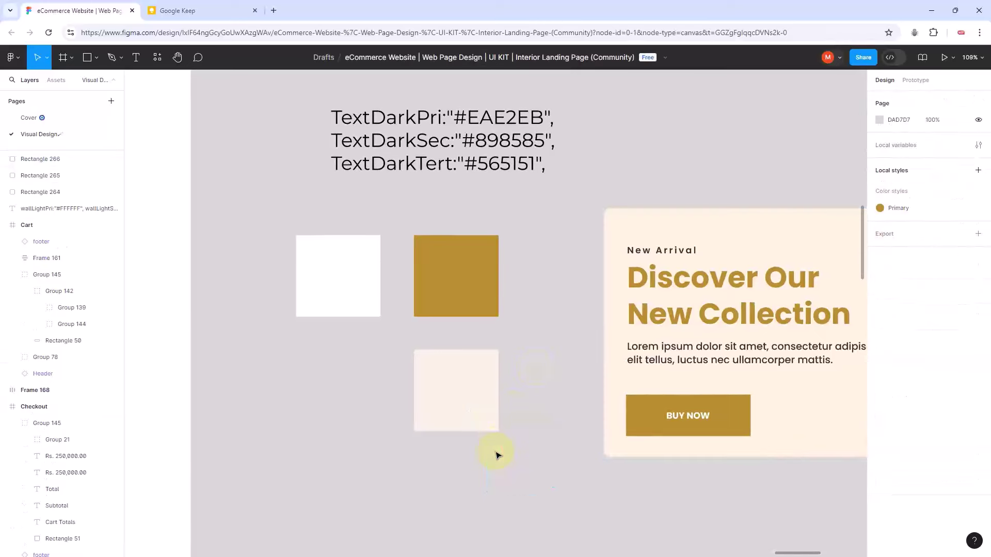
# Step: Copy the hex code F9F1E7 from the fill of the swatch below the gold one
pyautogui.click(478, 405)
pyautogui.scroll(-3, 505, 436)
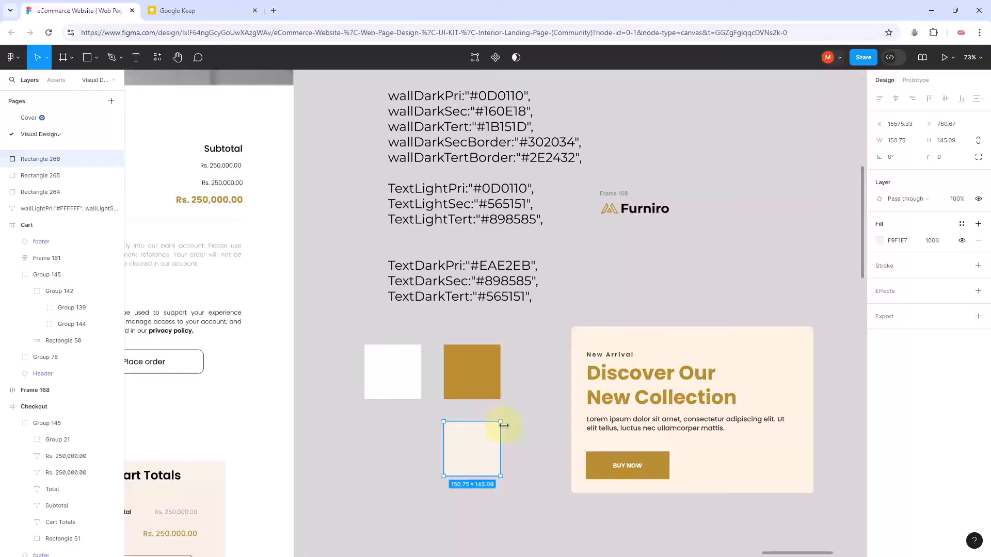
pyautogui.scroll(2, 504, 423)
pyautogui.scroll(-2, 485, 228)
pyautogui.scroll(2, 473, 217)
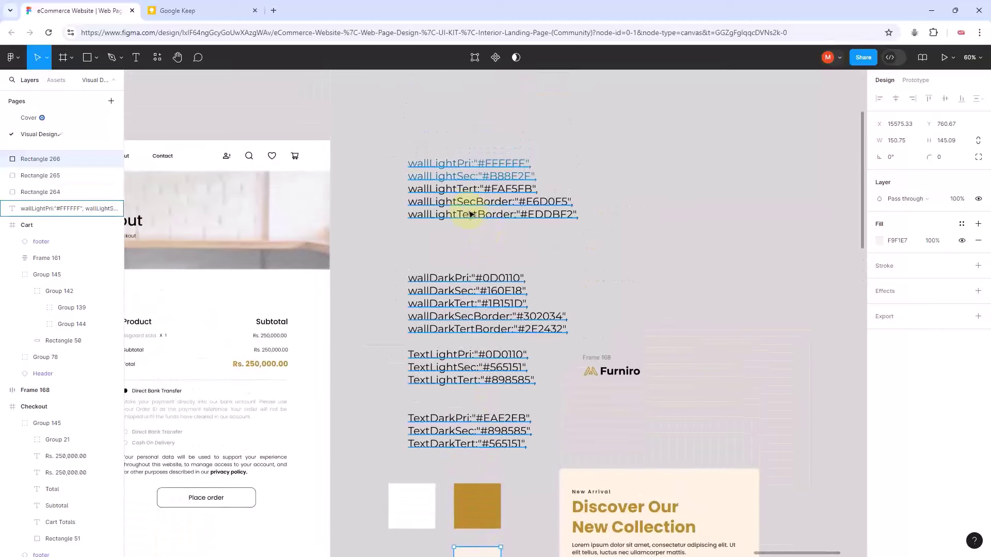
pyautogui.scroll(-2, 471, 360)
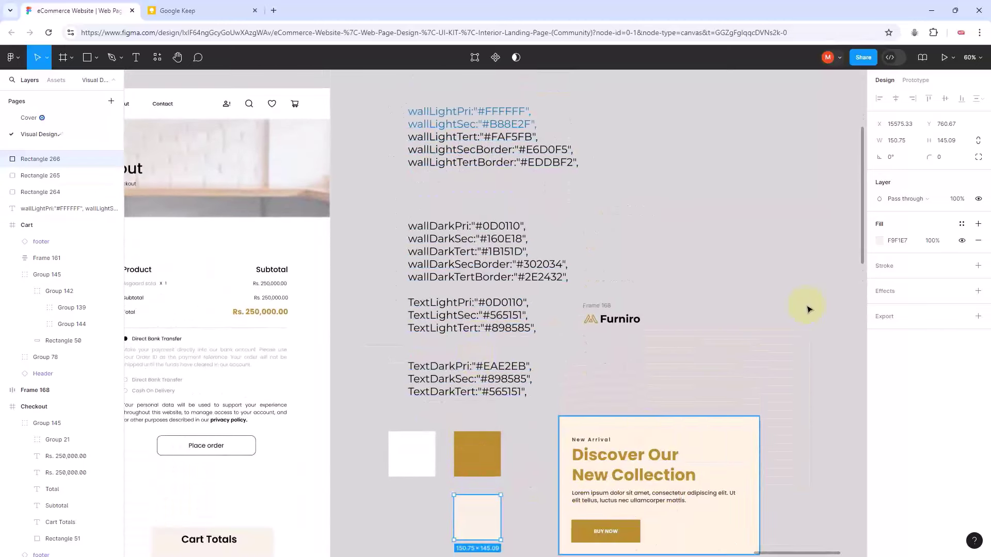
pyautogui.click(903, 241)
pyautogui.hotkey('ctrl', 'c')
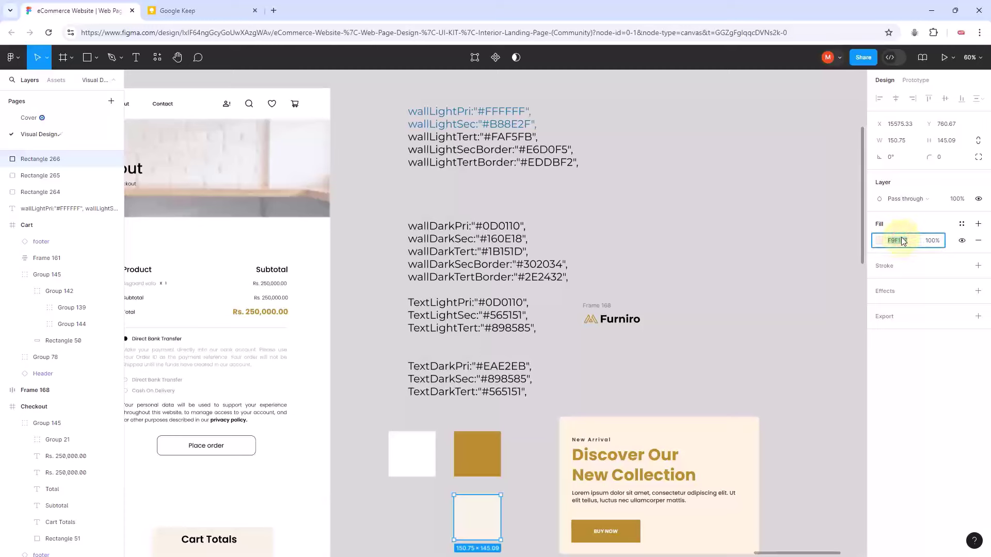
# Step: Replace the hex code of wallLightTert in the variable list with F9F1E7
pyautogui.doubleClick(491, 136)
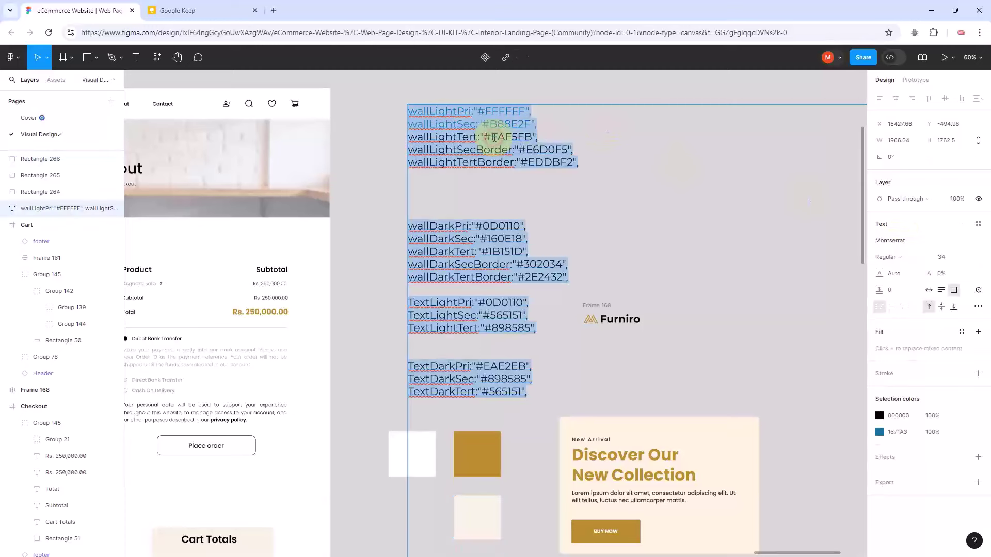
pyautogui.moveTo(491, 136); pyautogui.dragTo(514, 138)
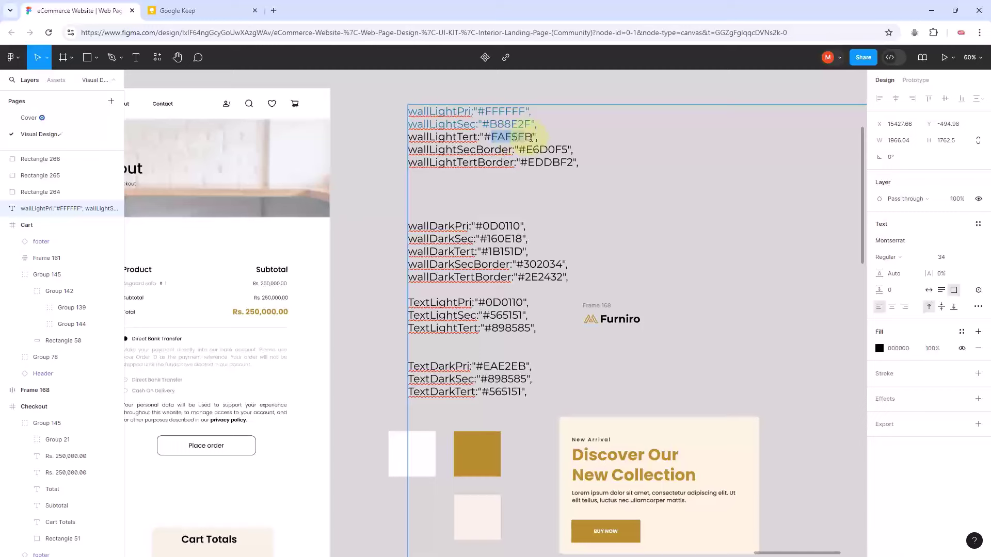
pyautogui.hotkey('ctrl', 'v')
pyautogui.click(377, 154)
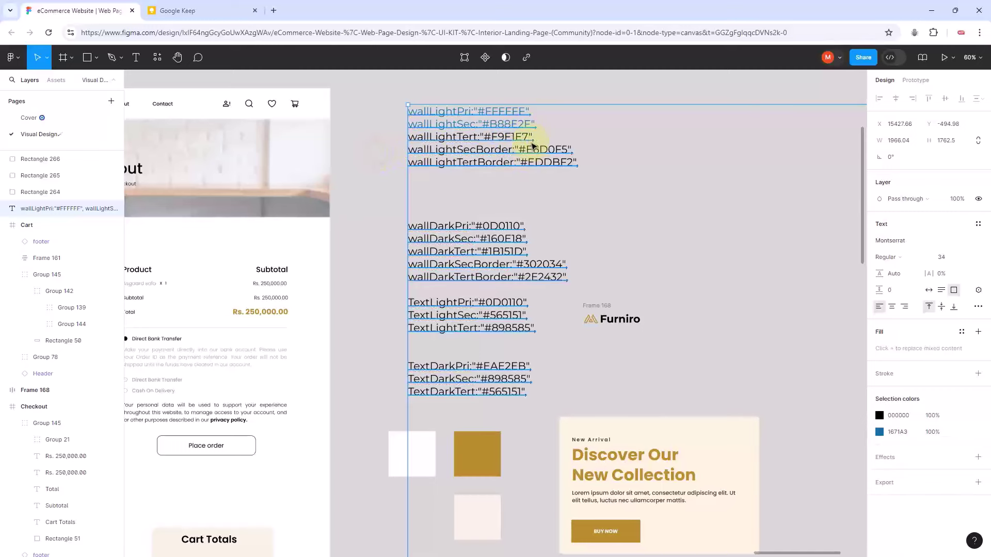
# Step: Colour the whole wallLightTert line blue with 1671A3, matching the two lines above it
pyautogui.doubleClick(531, 146)
pyautogui.moveTo(534, 138); pyautogui.dragTo(402, 134)
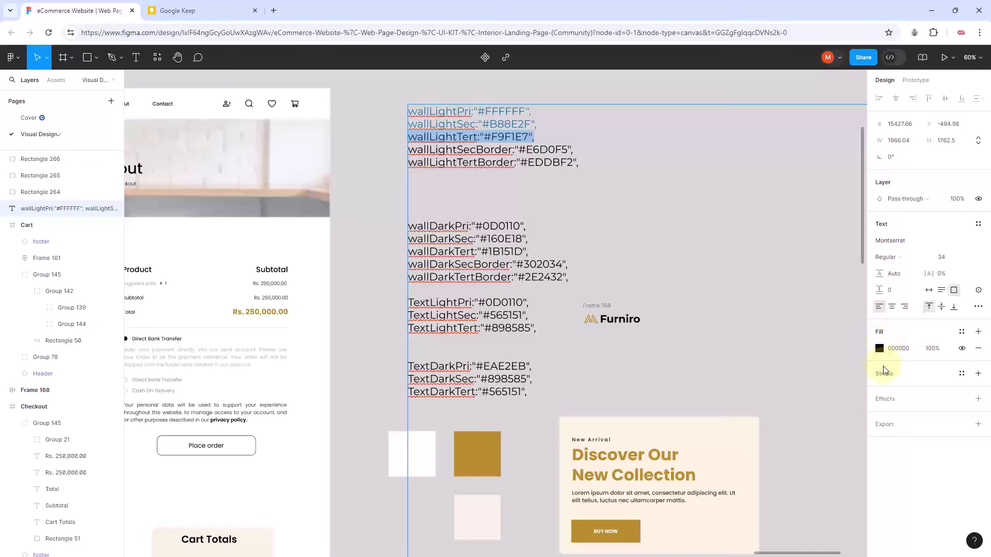
pyautogui.click(880, 349)
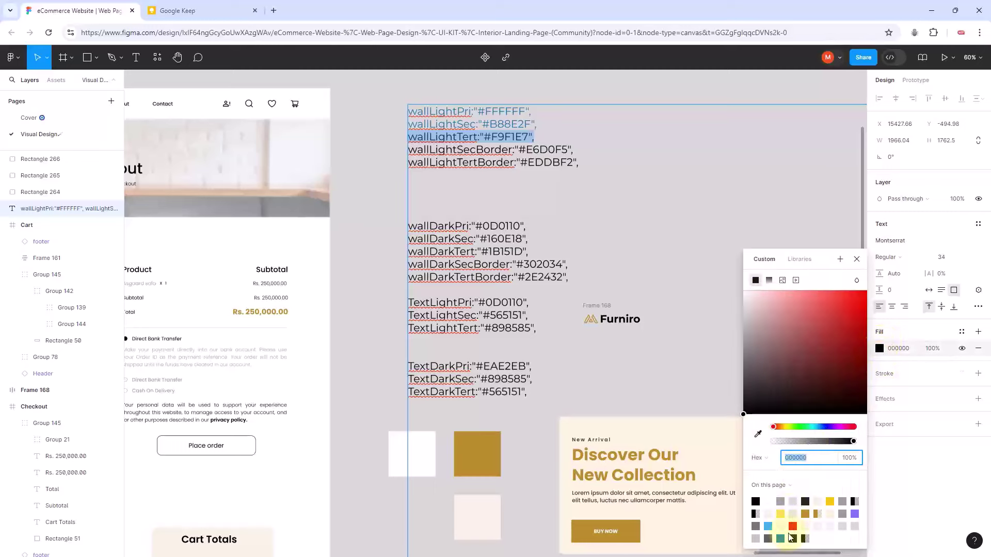
pyautogui.click(784, 538)
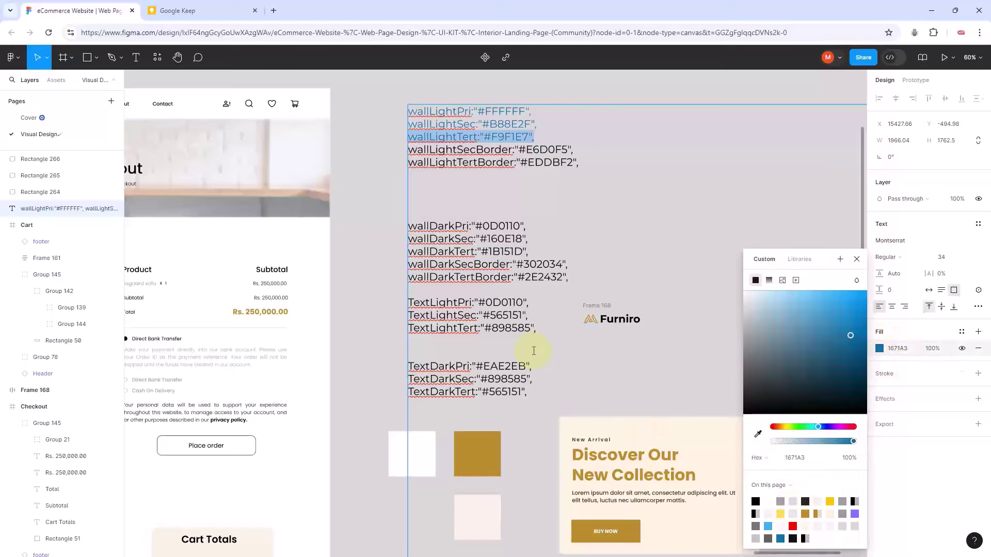
pyautogui.click(381, 202)
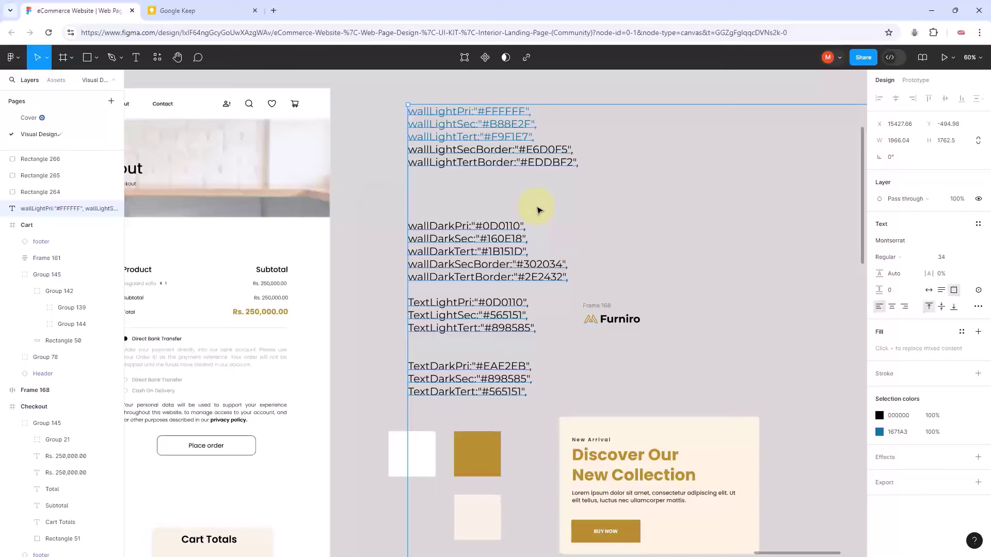
pyautogui.click(382, 194)
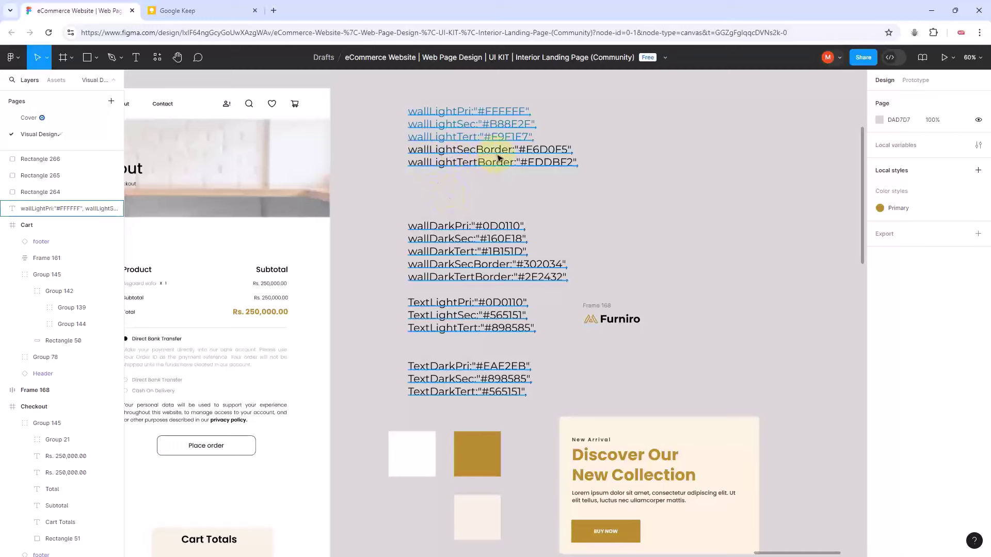
# Step: Examine the Cart Totals box's background and edges up close, and against the swatches and New Arrival card
pyautogui.scroll(-2, 639, 260)
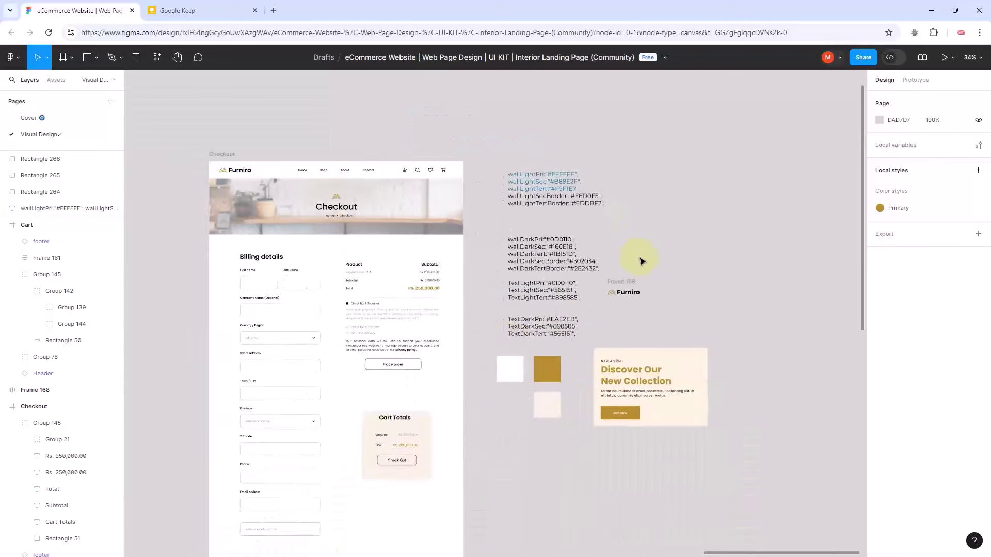
pyautogui.scroll(-2, 516, 354)
pyautogui.click(453, 413)
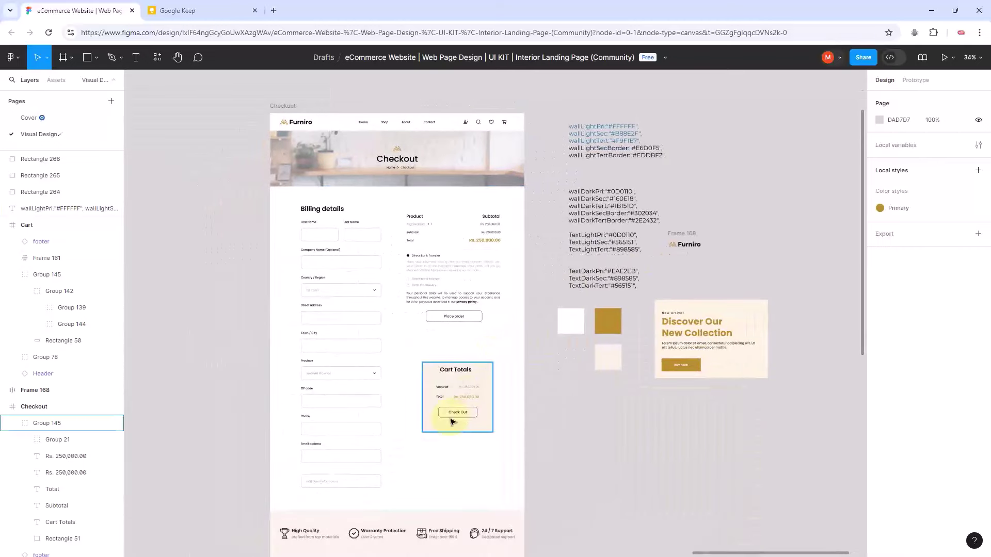
pyautogui.hotkey('shift', '2')
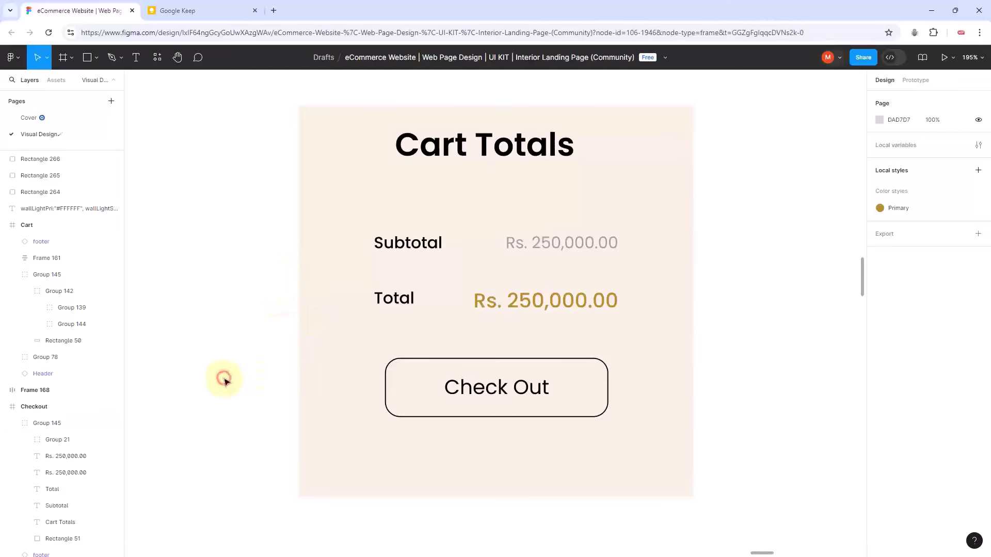
pyautogui.click(224, 378)
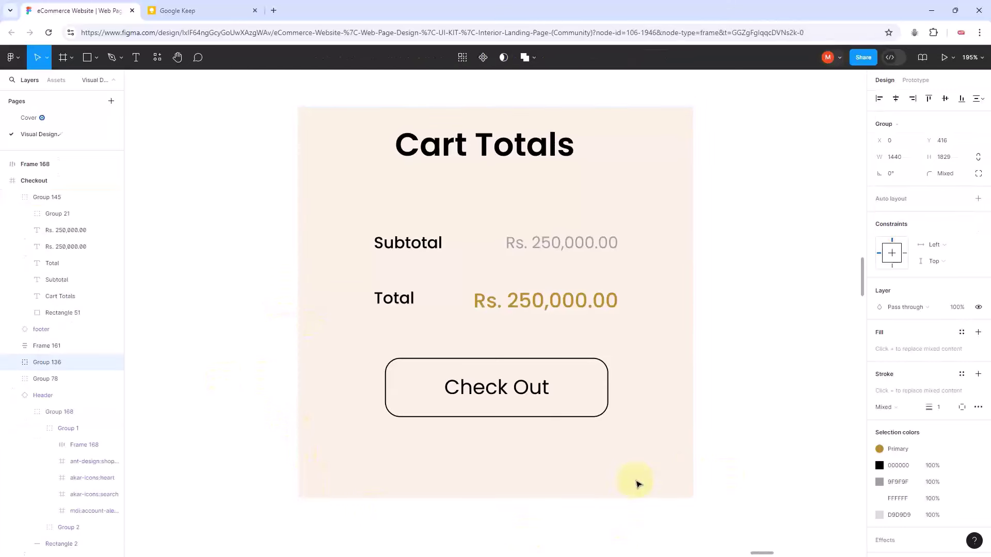
pyautogui.scroll(10, 657, 516)
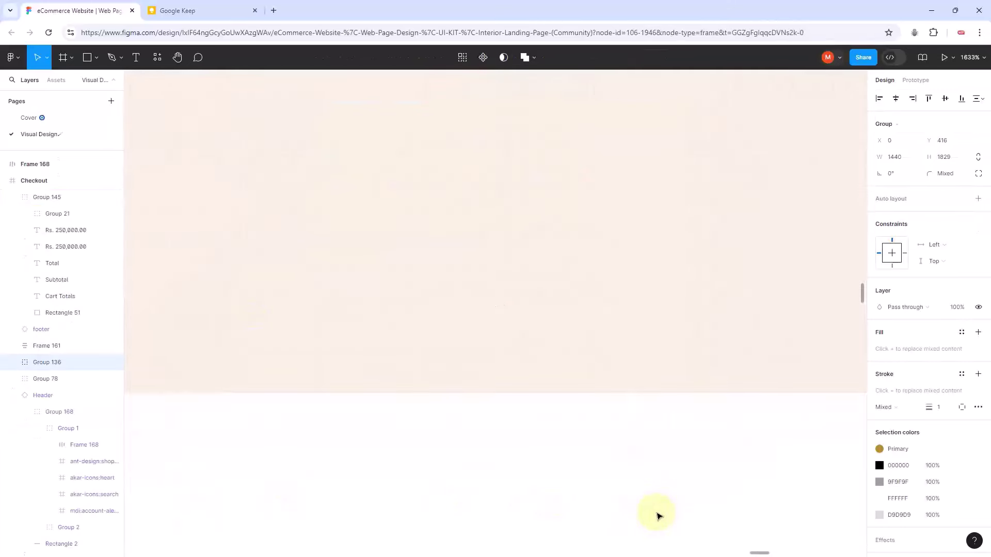
pyautogui.scroll(-15, 657, 517)
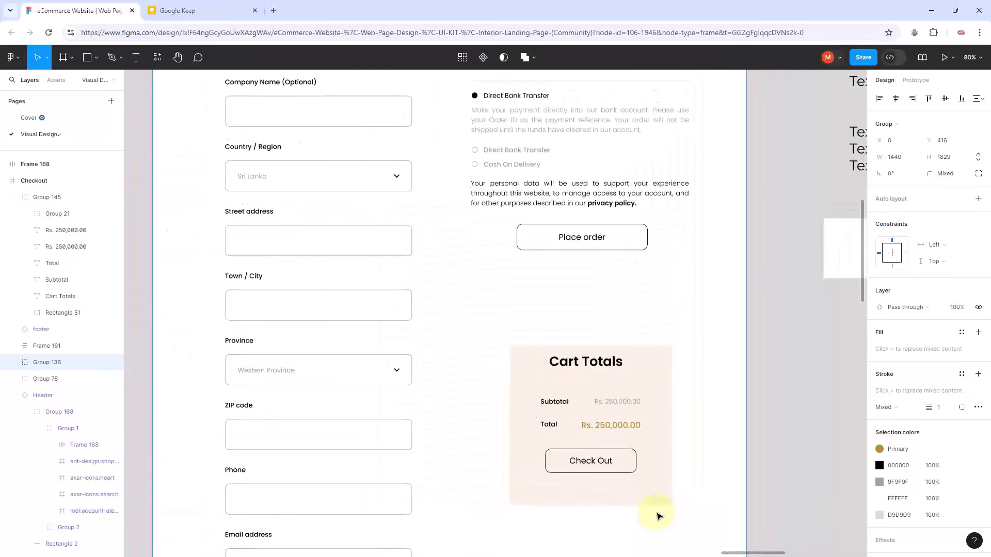
pyautogui.scroll(-5, 720, 478)
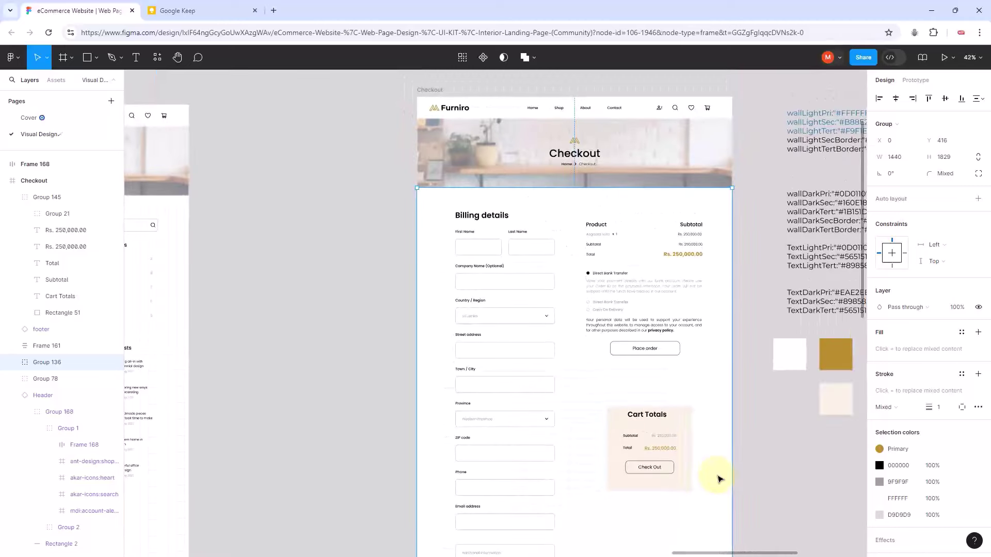
pyautogui.hscroll(3, 719, 477)
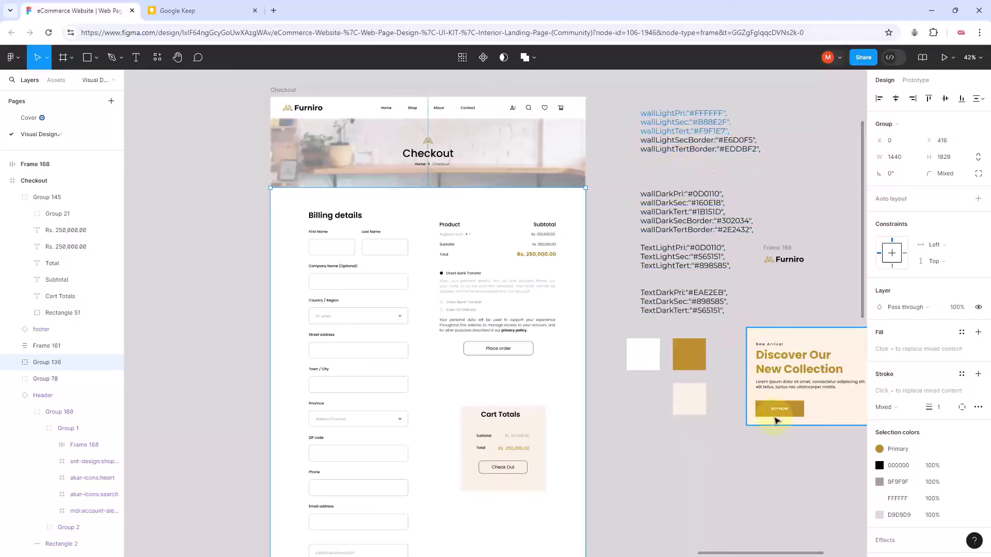
pyautogui.scroll(5, 773, 416)
pyautogui.scroll(-5, 615, 370)
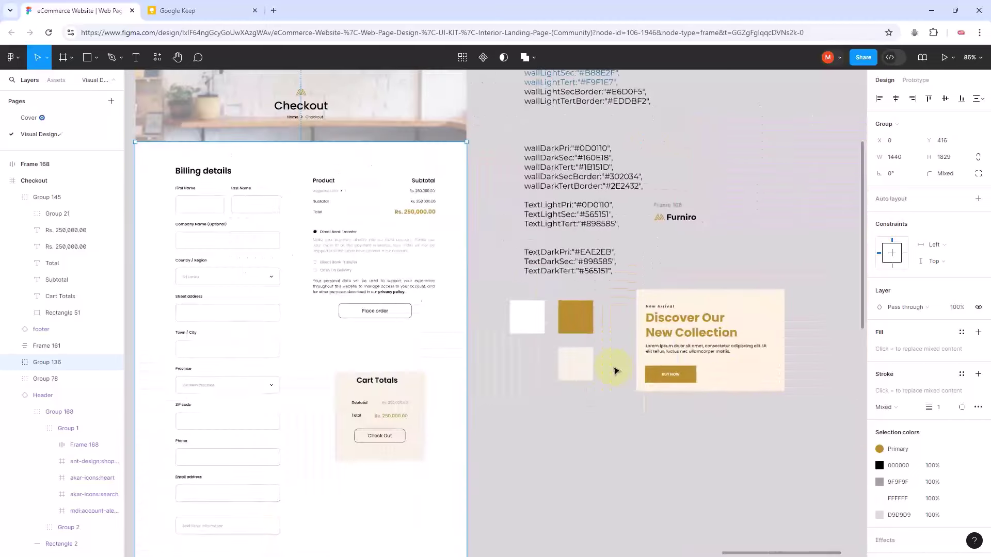
# Step: Examine the Blog and Contact pages, looking closely at the Contact form's Submit button and the pink service strip
pyautogui.hscroll(-5, 524, 385)
pyautogui.hscroll(-3, 524, 389)
pyautogui.scroll(-4, 263, 404)
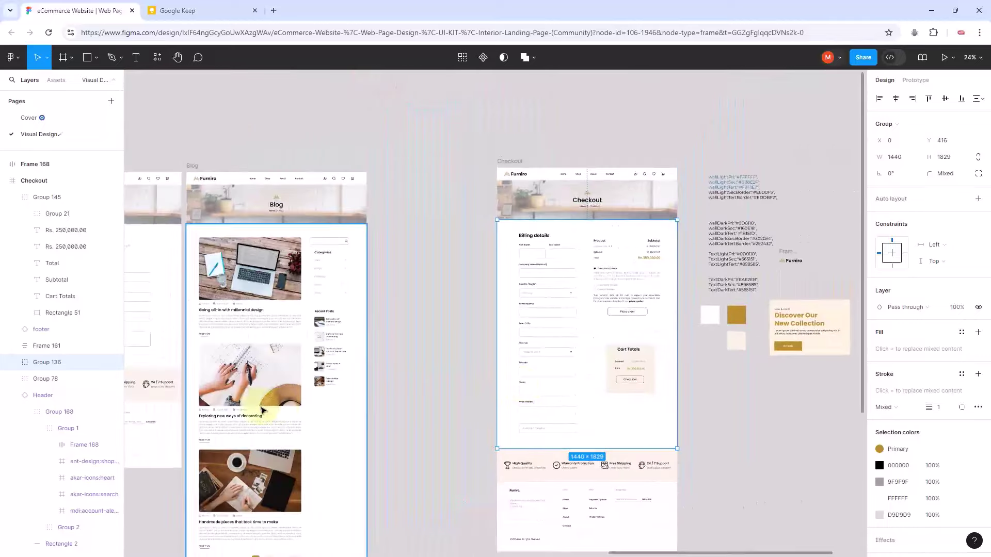
pyautogui.hscroll(-6, 261, 405)
pyautogui.scroll(3, 442, 307)
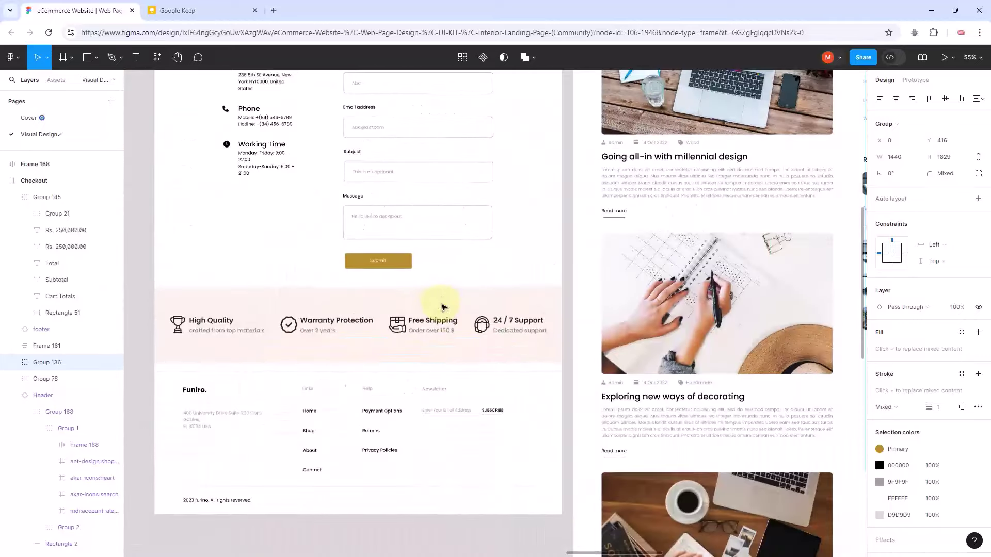
pyautogui.scroll(5, 262, 224)
pyautogui.scroll(-6, 261, 224)
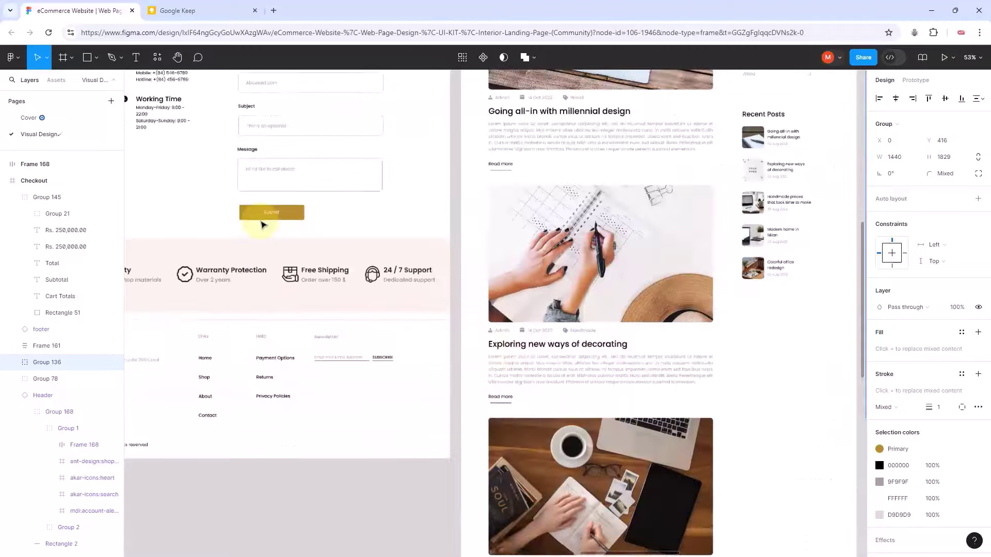
pyautogui.hscroll(-5, 261, 223)
pyautogui.hscroll(-3, 269, 224)
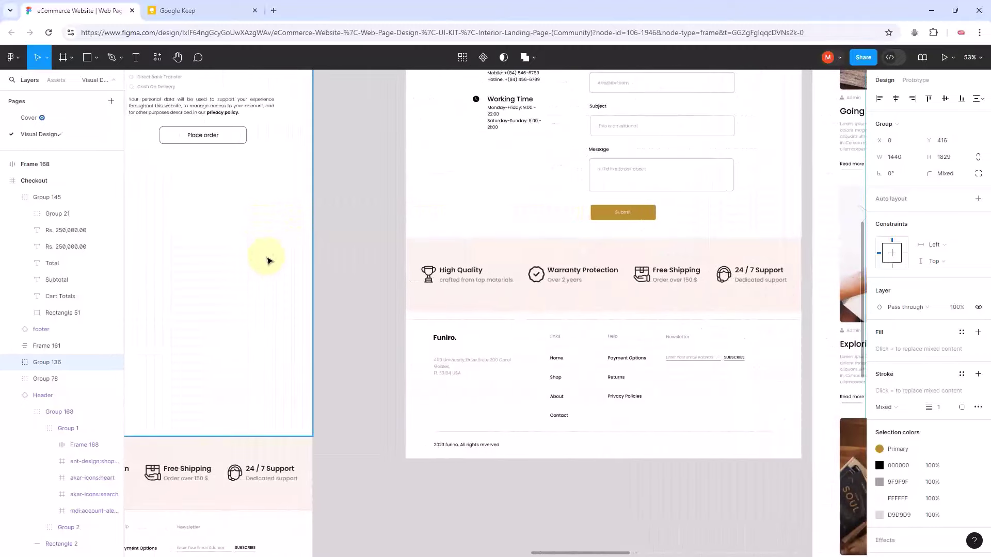
# Step: Examine the original Checkout, Cart and Product Comparison pages, and the Shopping Cart panel of the Cart Sidebar page up close
pyautogui.scroll(-2, 268, 259)
pyautogui.hscroll(-3, 268, 261)
pyautogui.hscroll(-8, 267, 261)
pyautogui.scroll(3, 268, 260)
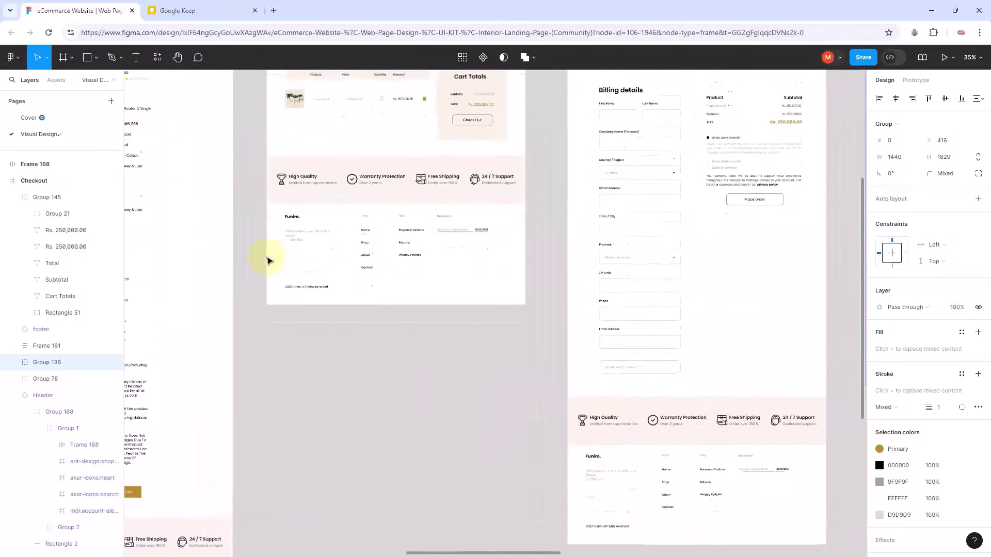
pyautogui.hscroll(-8, 294, 270)
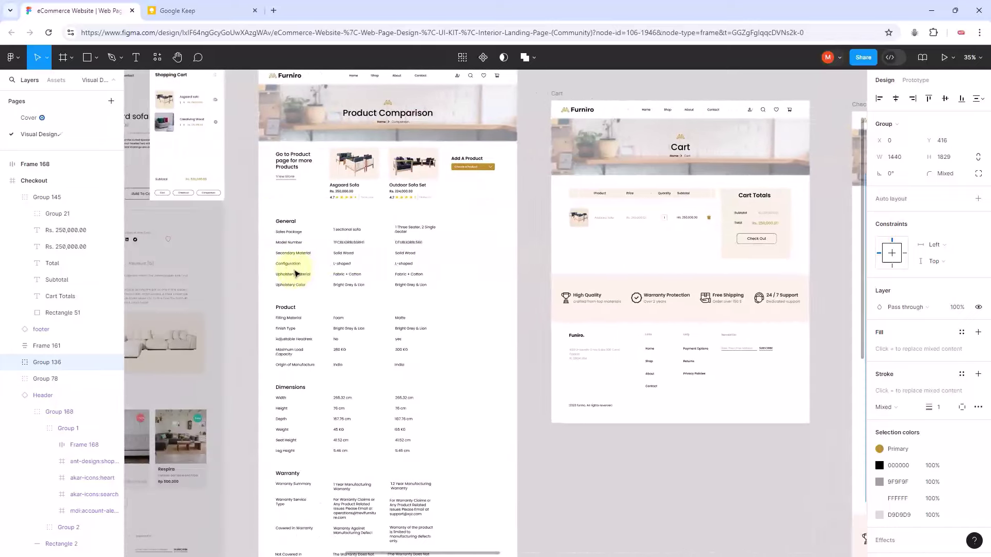
pyautogui.scroll(3, 295, 272)
pyautogui.scroll(1, 296, 273)
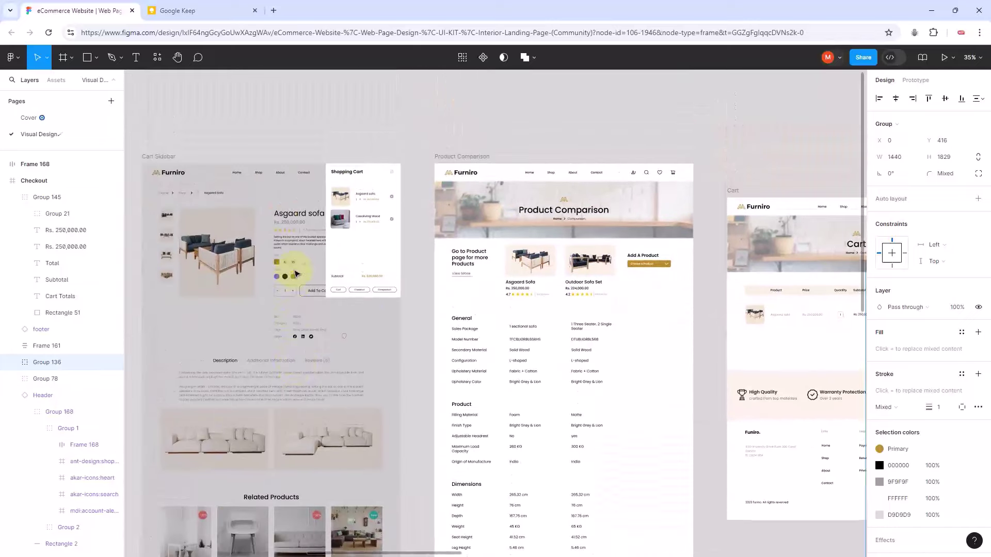
pyautogui.scroll(5, 296, 274)
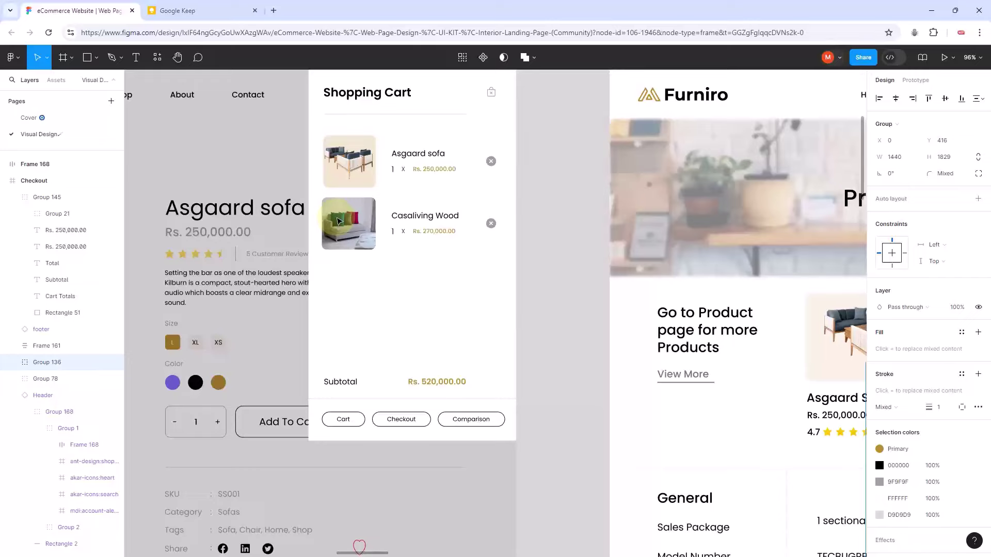
# Step: Examine the single product page from its description down to the footer, including the outline of the Show More button up close
pyautogui.scroll(-5, 338, 221)
pyautogui.scroll(2, 255, 376)
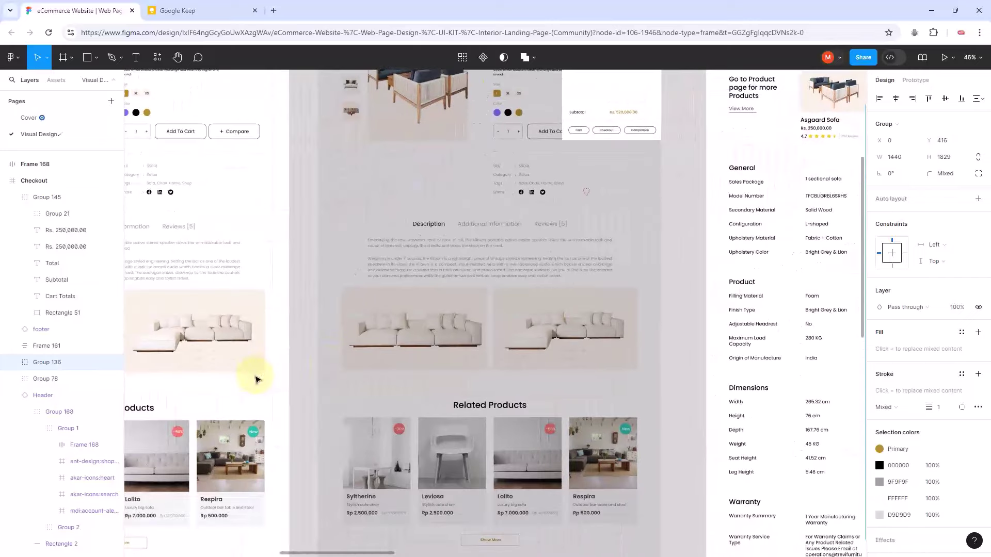
pyautogui.scroll(-5, 254, 379)
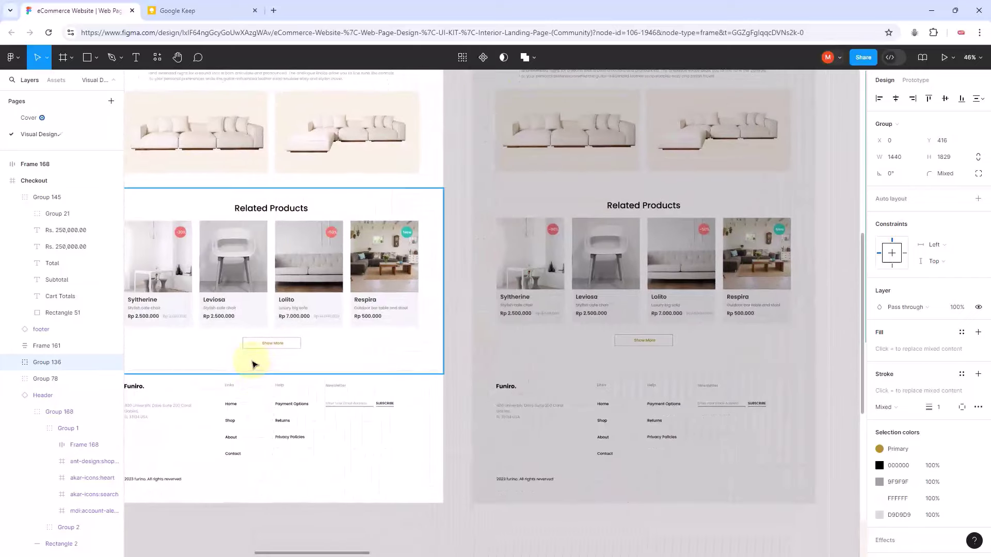
pyautogui.scroll(8, 255, 366)
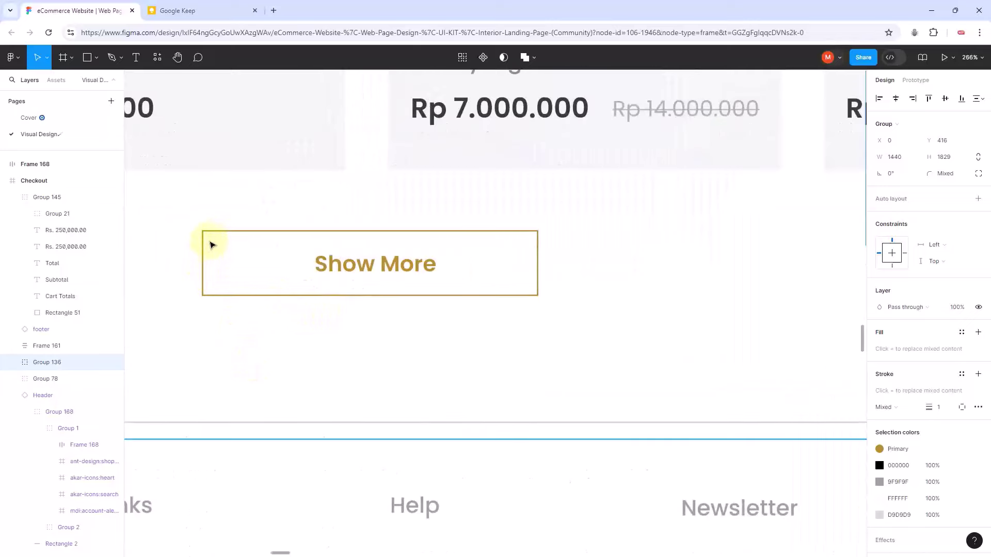
pyautogui.scroll(-6, 505, 351)
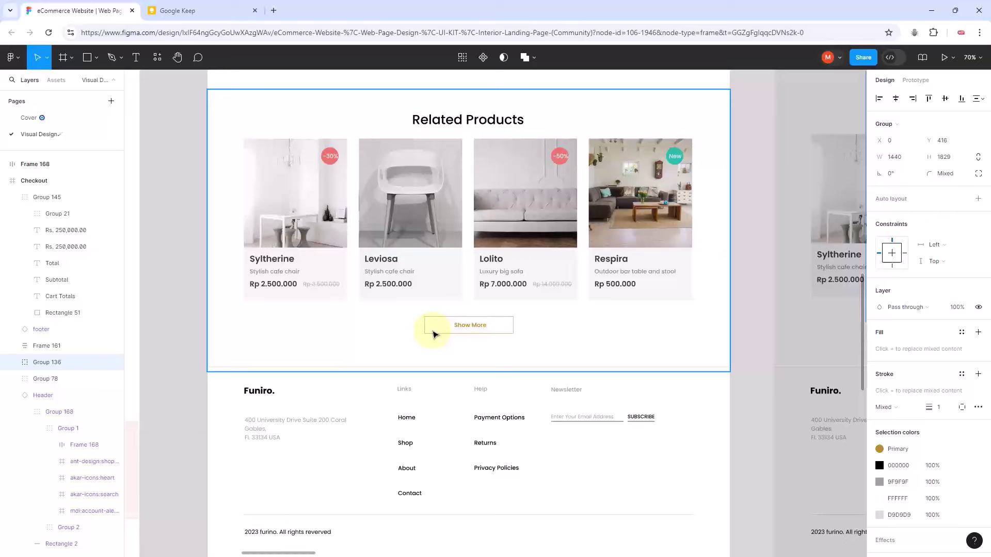
pyautogui.scroll(-4, 433, 338)
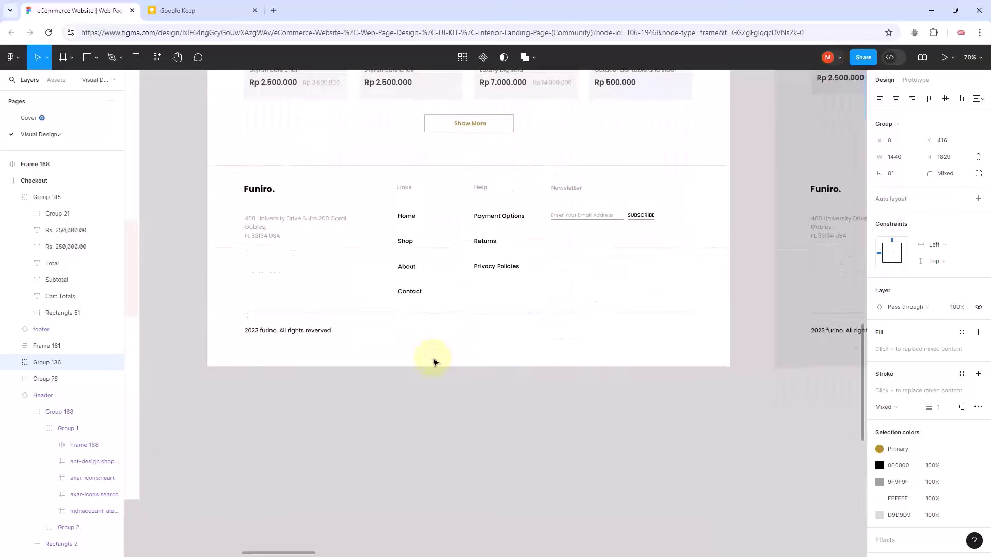
pyautogui.scroll(10, 434, 361)
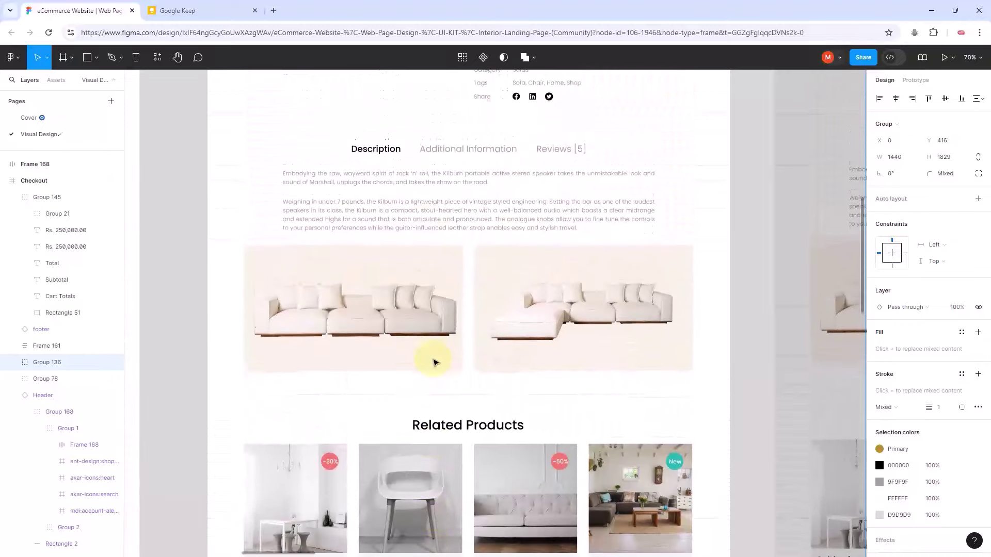
pyautogui.scroll(-3, 434, 362)
# Step: Move the gold swatch from beside the variable list onto the white area of the revised Checkout page, below the Place order button
pyautogui.hscroll(10, 434, 362)
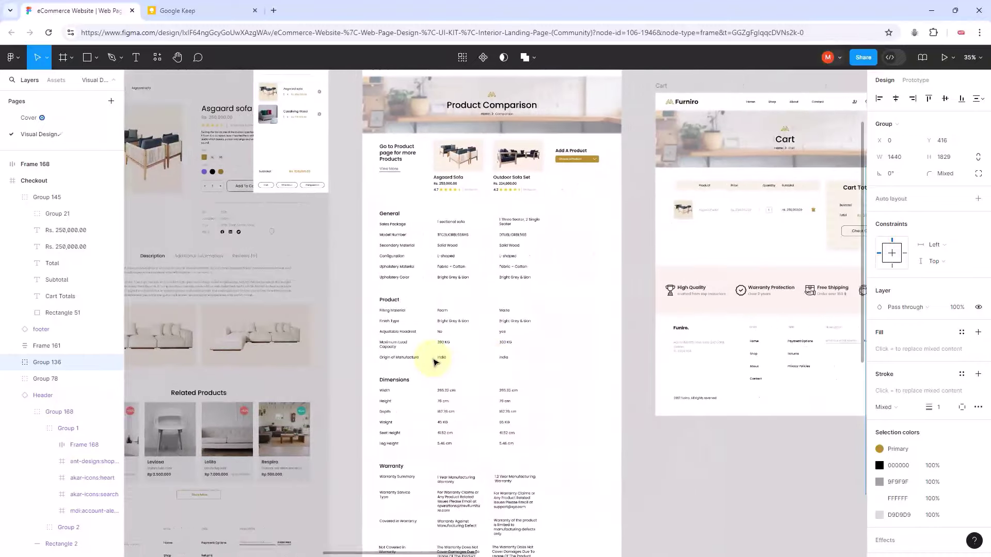
pyautogui.hscroll(18, 434, 362)
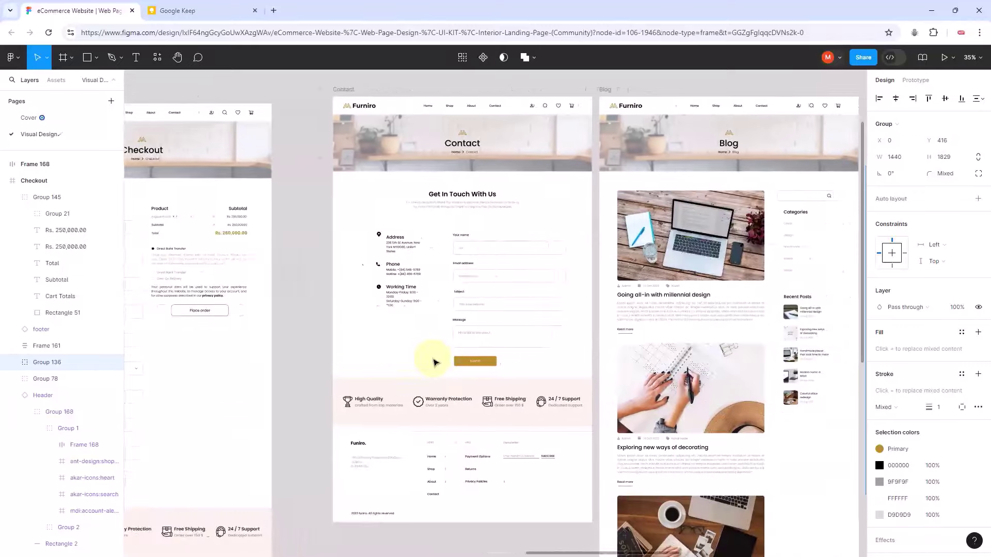
pyautogui.hscroll(15, 433, 362)
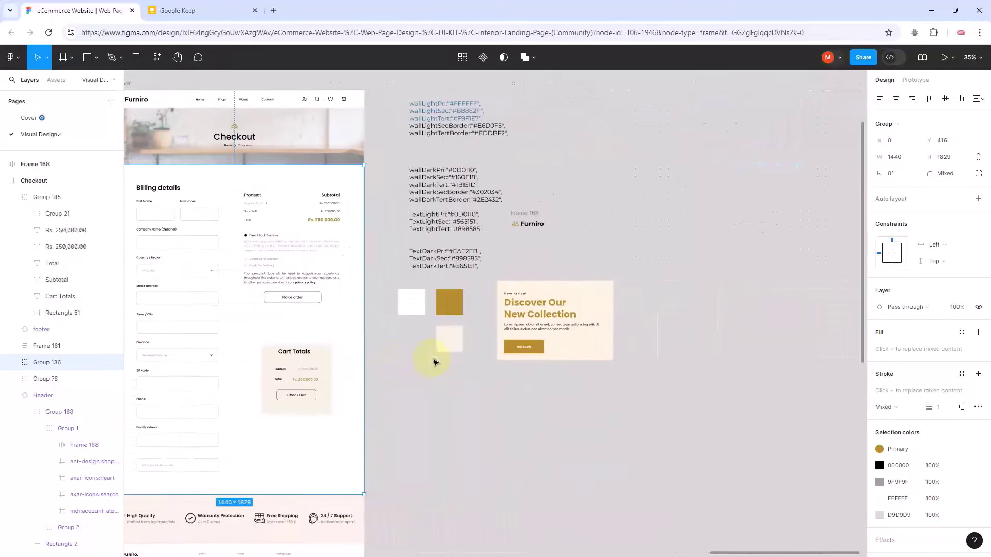
pyautogui.scroll(4, 422, 289)
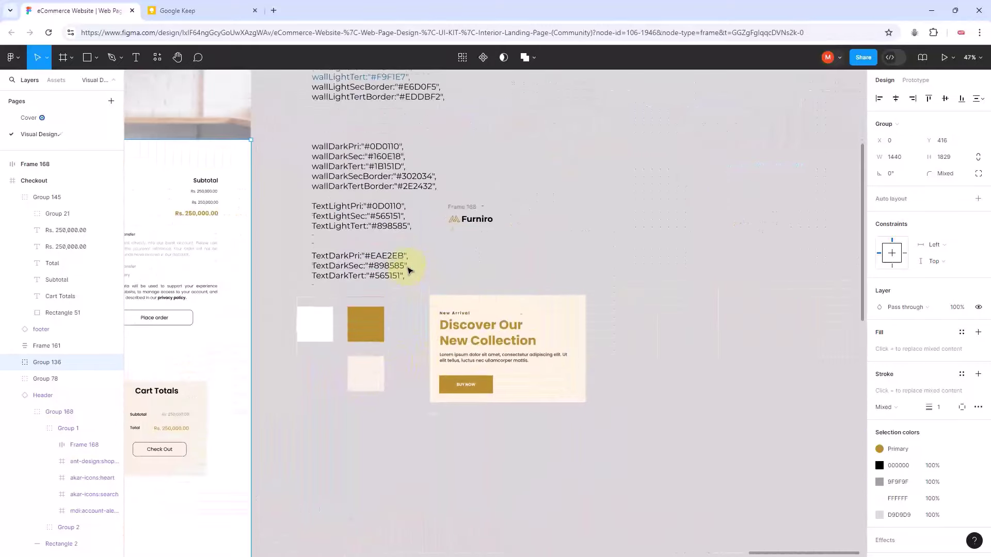
pyautogui.scroll(6, 371, 371)
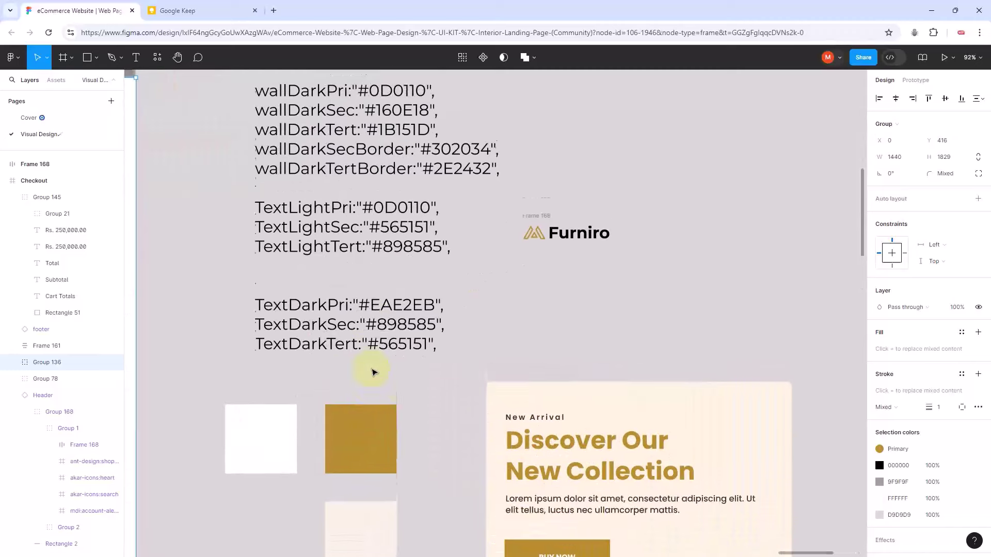
pyautogui.scroll(-5, 373, 371)
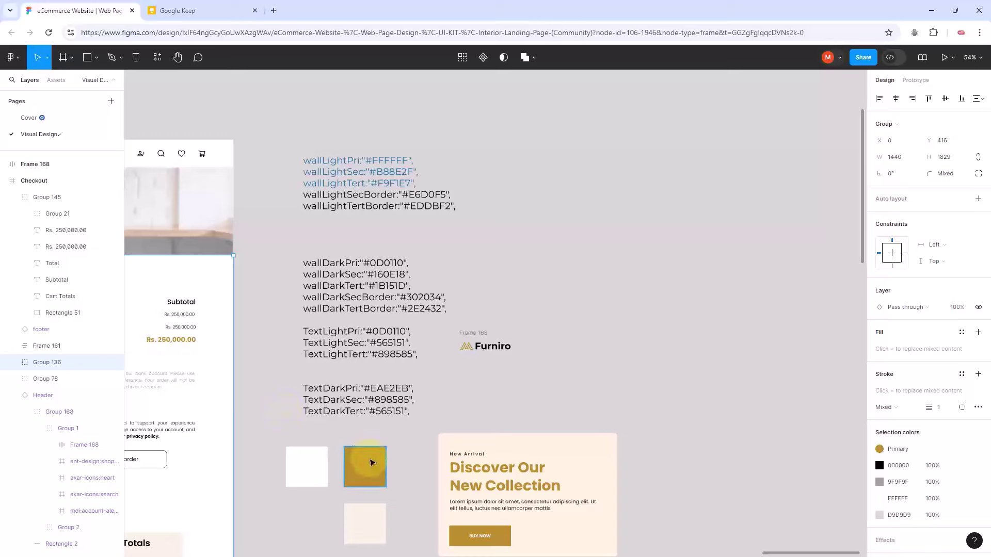
pyautogui.click(370, 462)
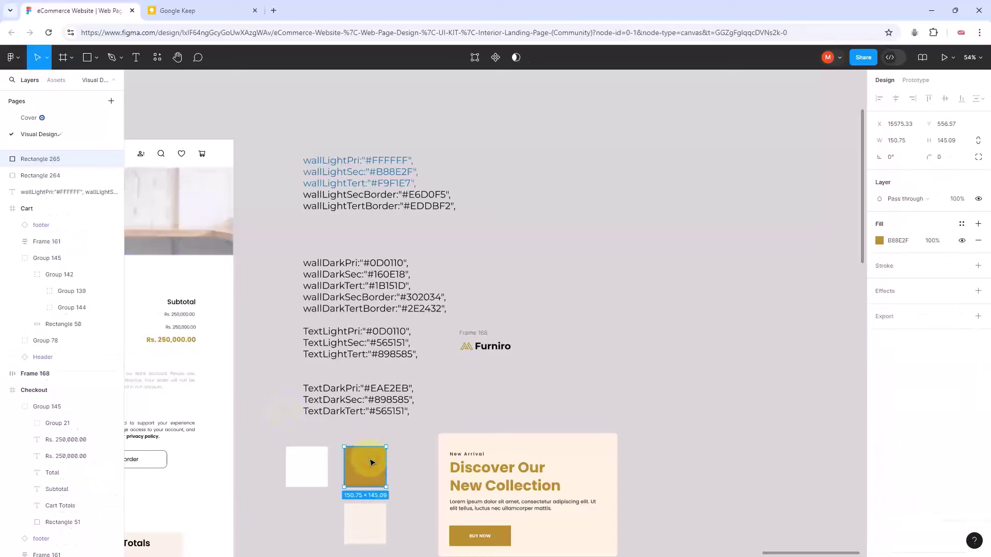
pyautogui.scroll(-3, 372, 460)
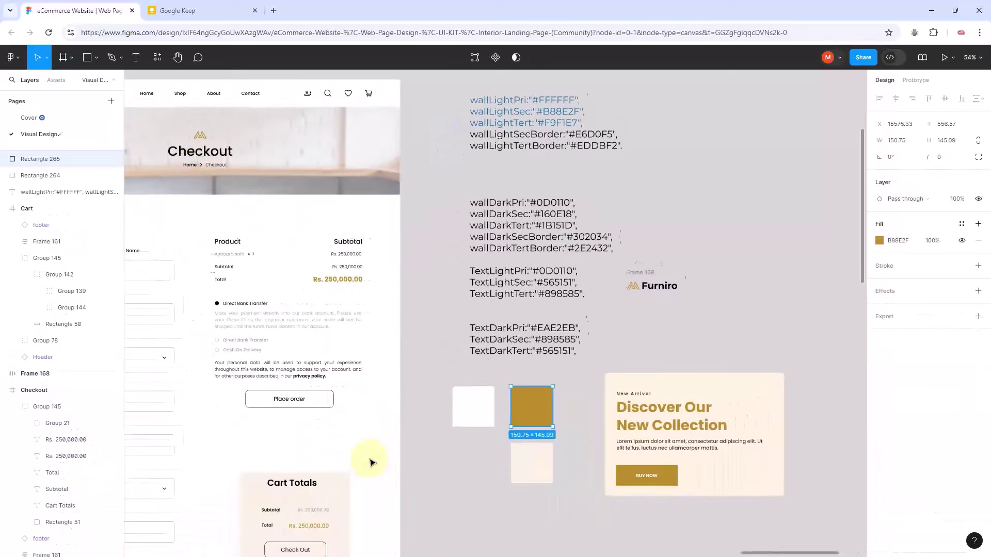
pyautogui.hscroll(-5, 480, 474)
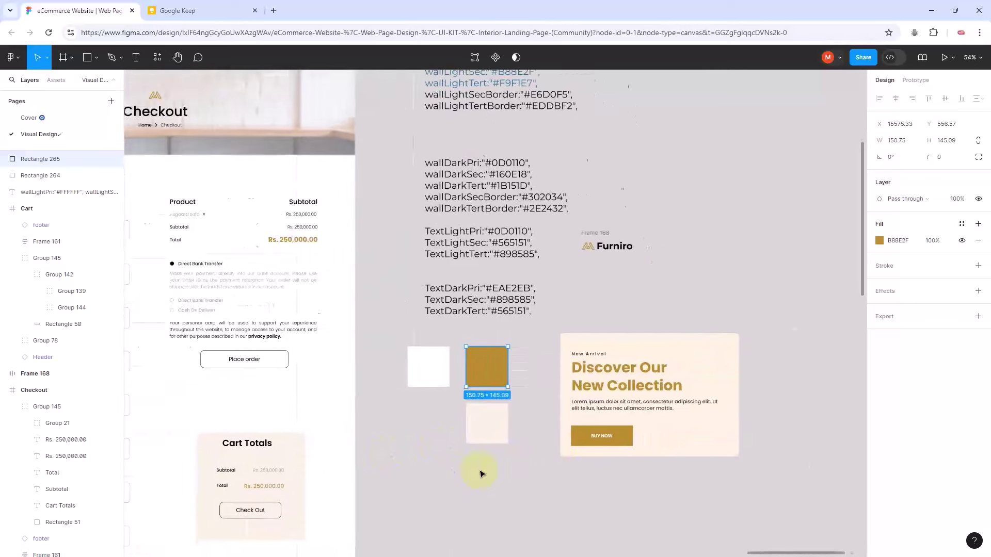
pyautogui.moveTo(643, 347); pyautogui.dragTo(490, 365)
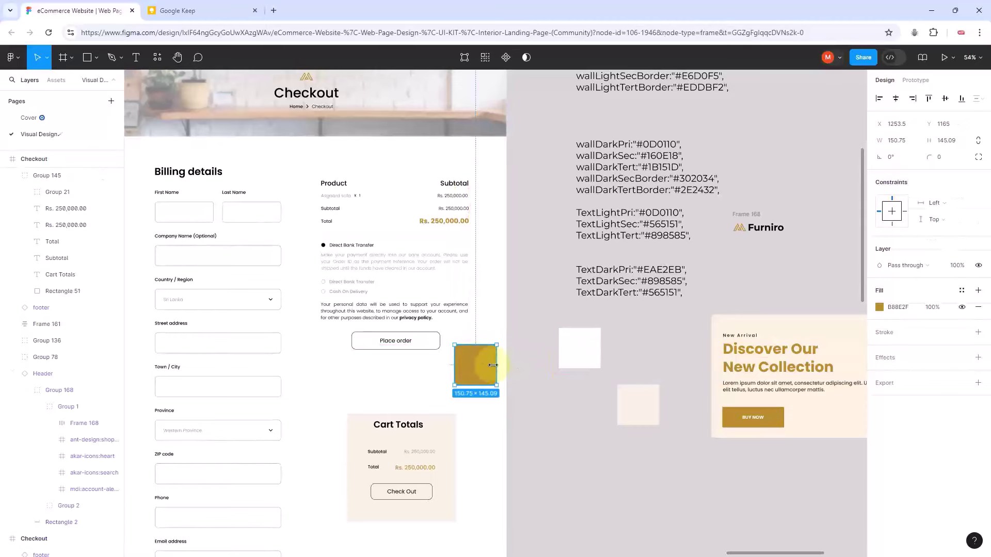
# Step: Add a stroke to the gold swatch and sample its colour, B88E2F, from the swatch's own fill
pyautogui.scroll(10, 490, 365)
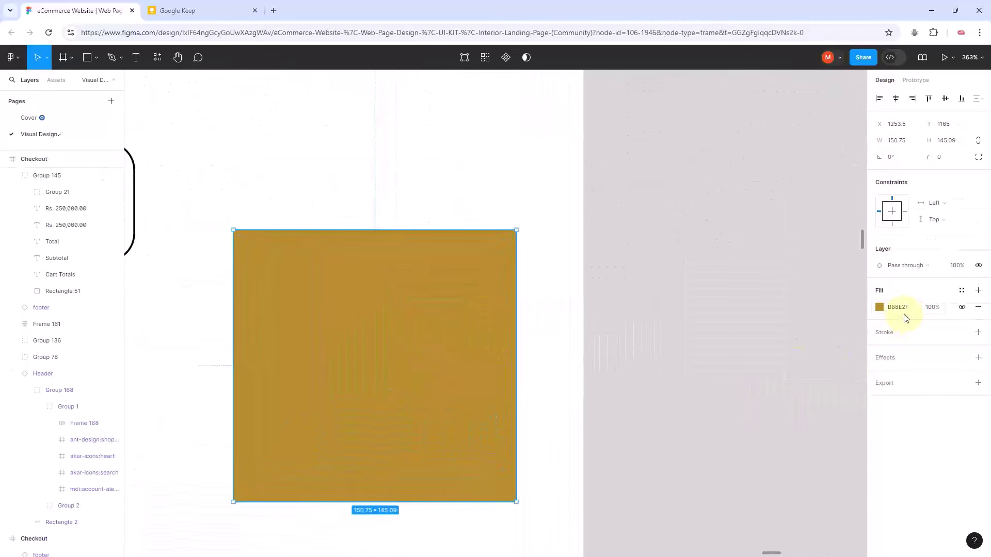
pyautogui.click(986, 332)
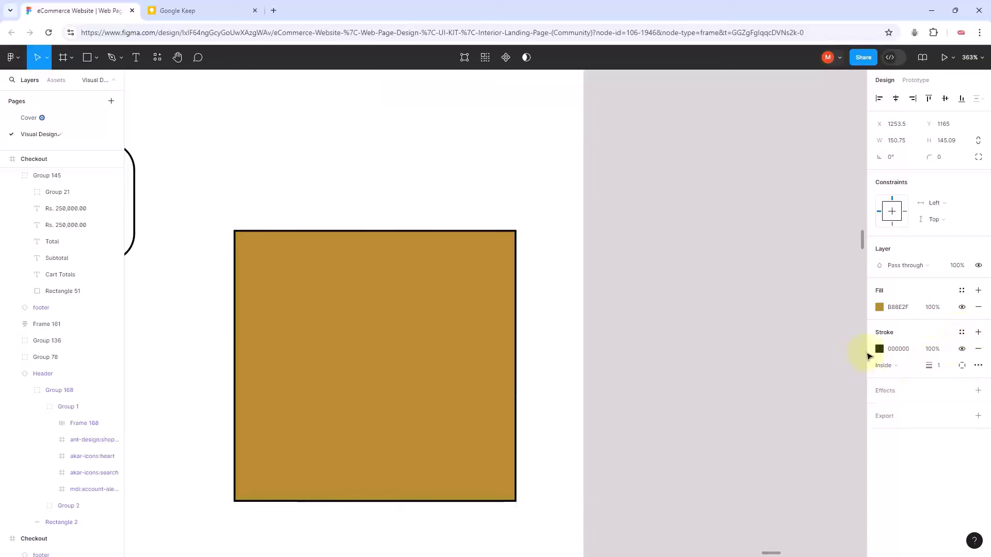
pyautogui.click(880, 349)
pyautogui.click(757, 434)
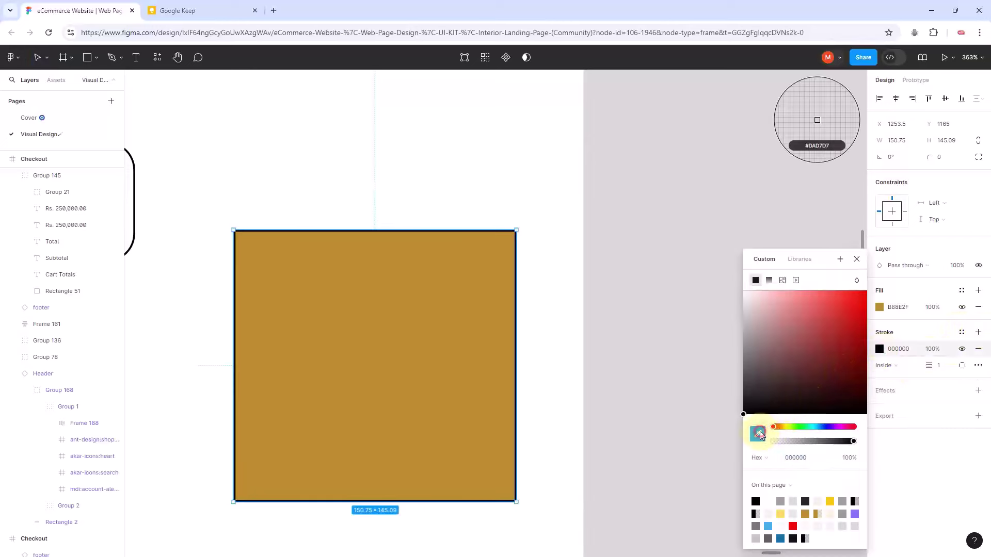
pyautogui.click(472, 342)
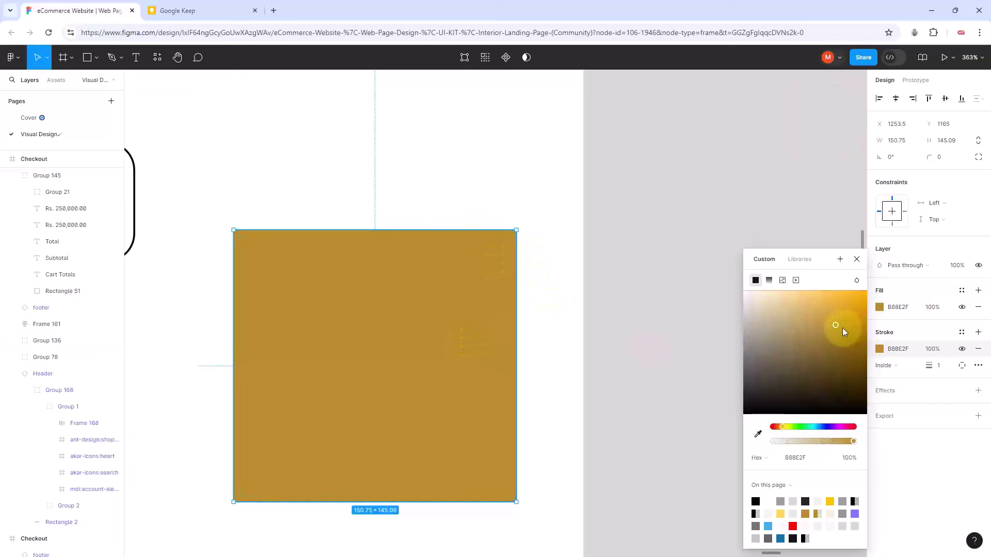
# Step: Try a lighter gold, DEB047, for the swatch's stroke, and resample the fill colour B88E2F onto it
pyautogui.moveTo(837, 324)
pyautogui.mouseDown()
pyautogui.moveTo(835, 340)
pyautogui.moveTo(838, 296)
pyautogui.moveTo(856, 293)
pyautogui.moveTo(763, 299)
pyautogui.moveTo(828, 306)
pyautogui.mouseUp()
pyautogui.click(758, 434)
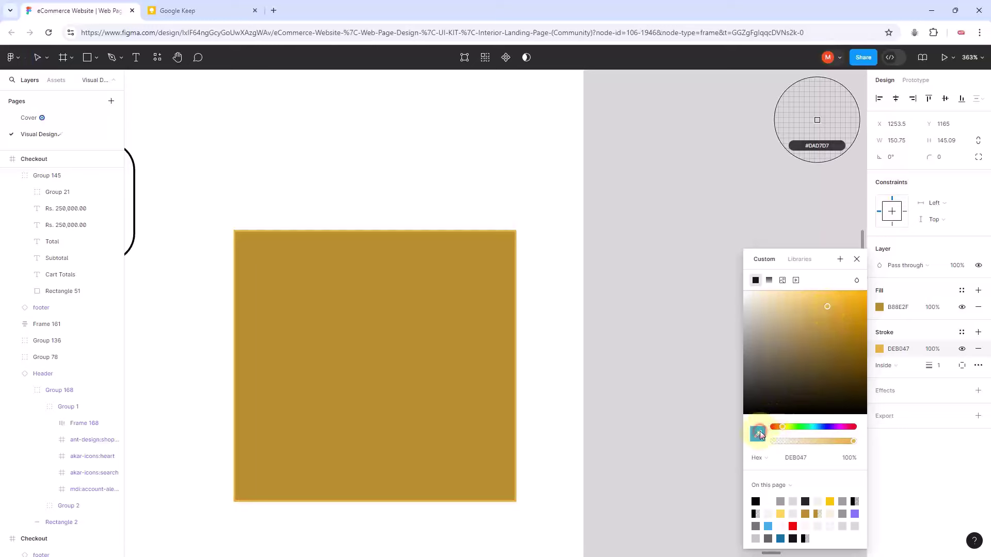
pyautogui.click(468, 316)
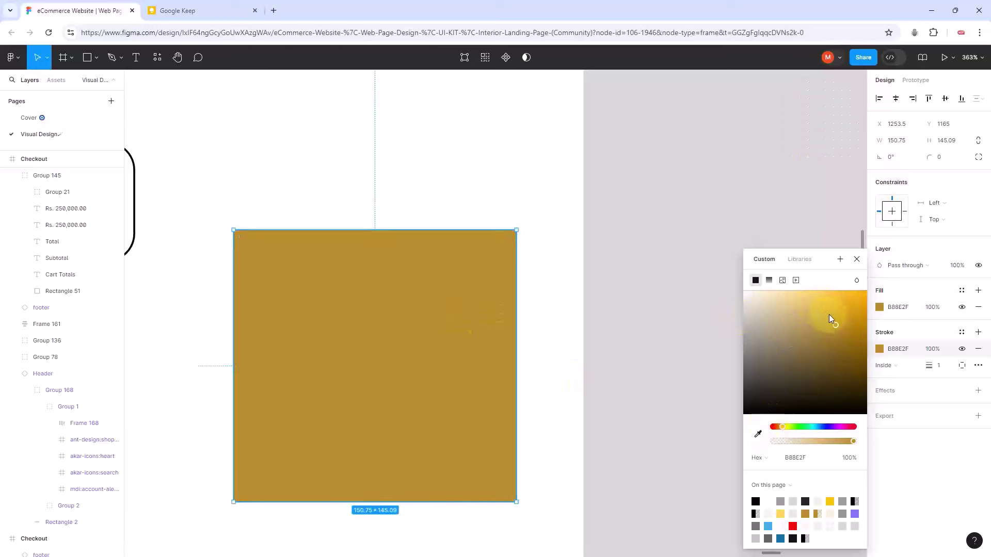
pyautogui.click(654, 309)
pyautogui.click(480, 311)
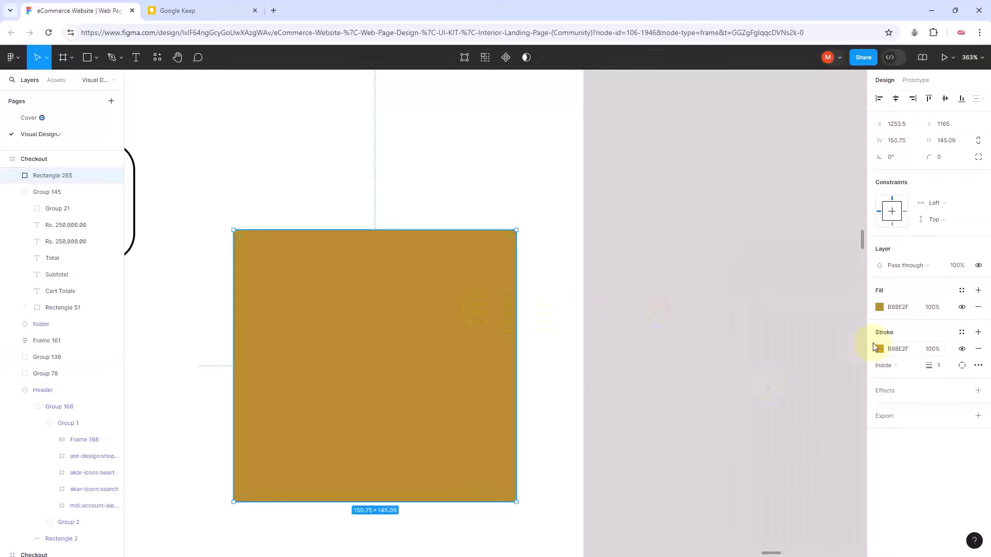